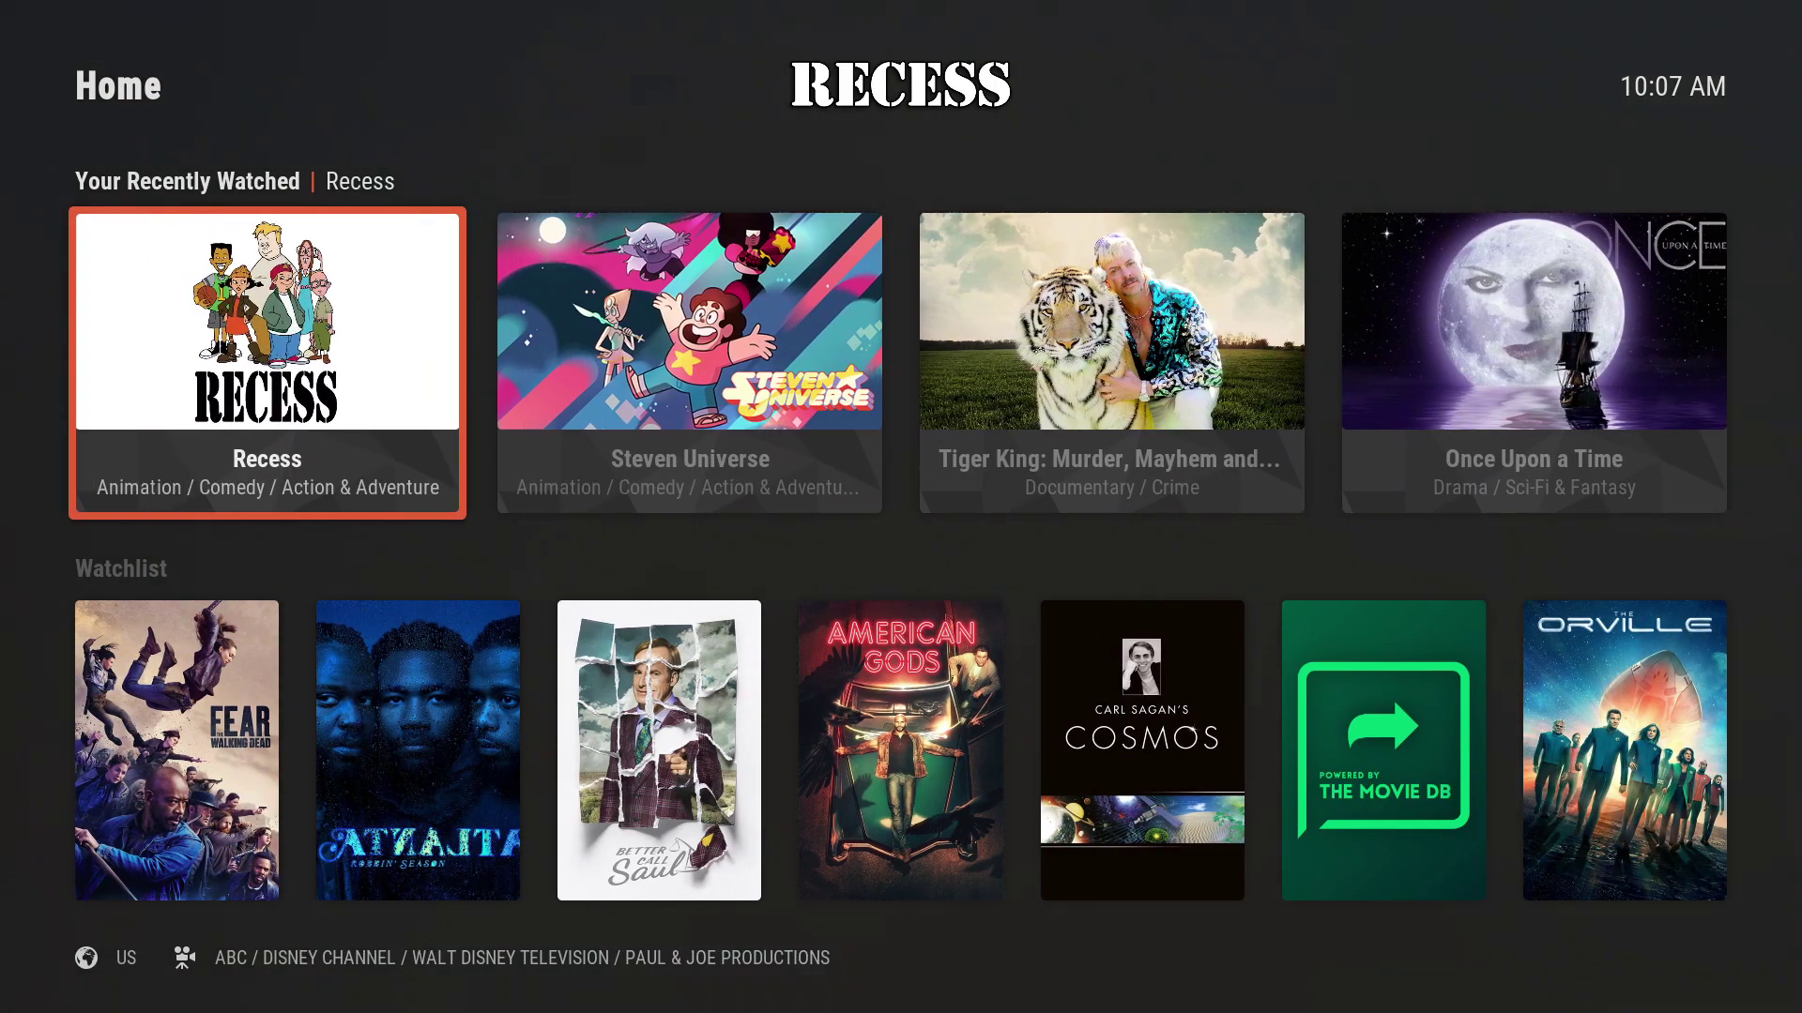
From the Movies widgets, run Force Refresh Widgets from the power menu
key("Left")
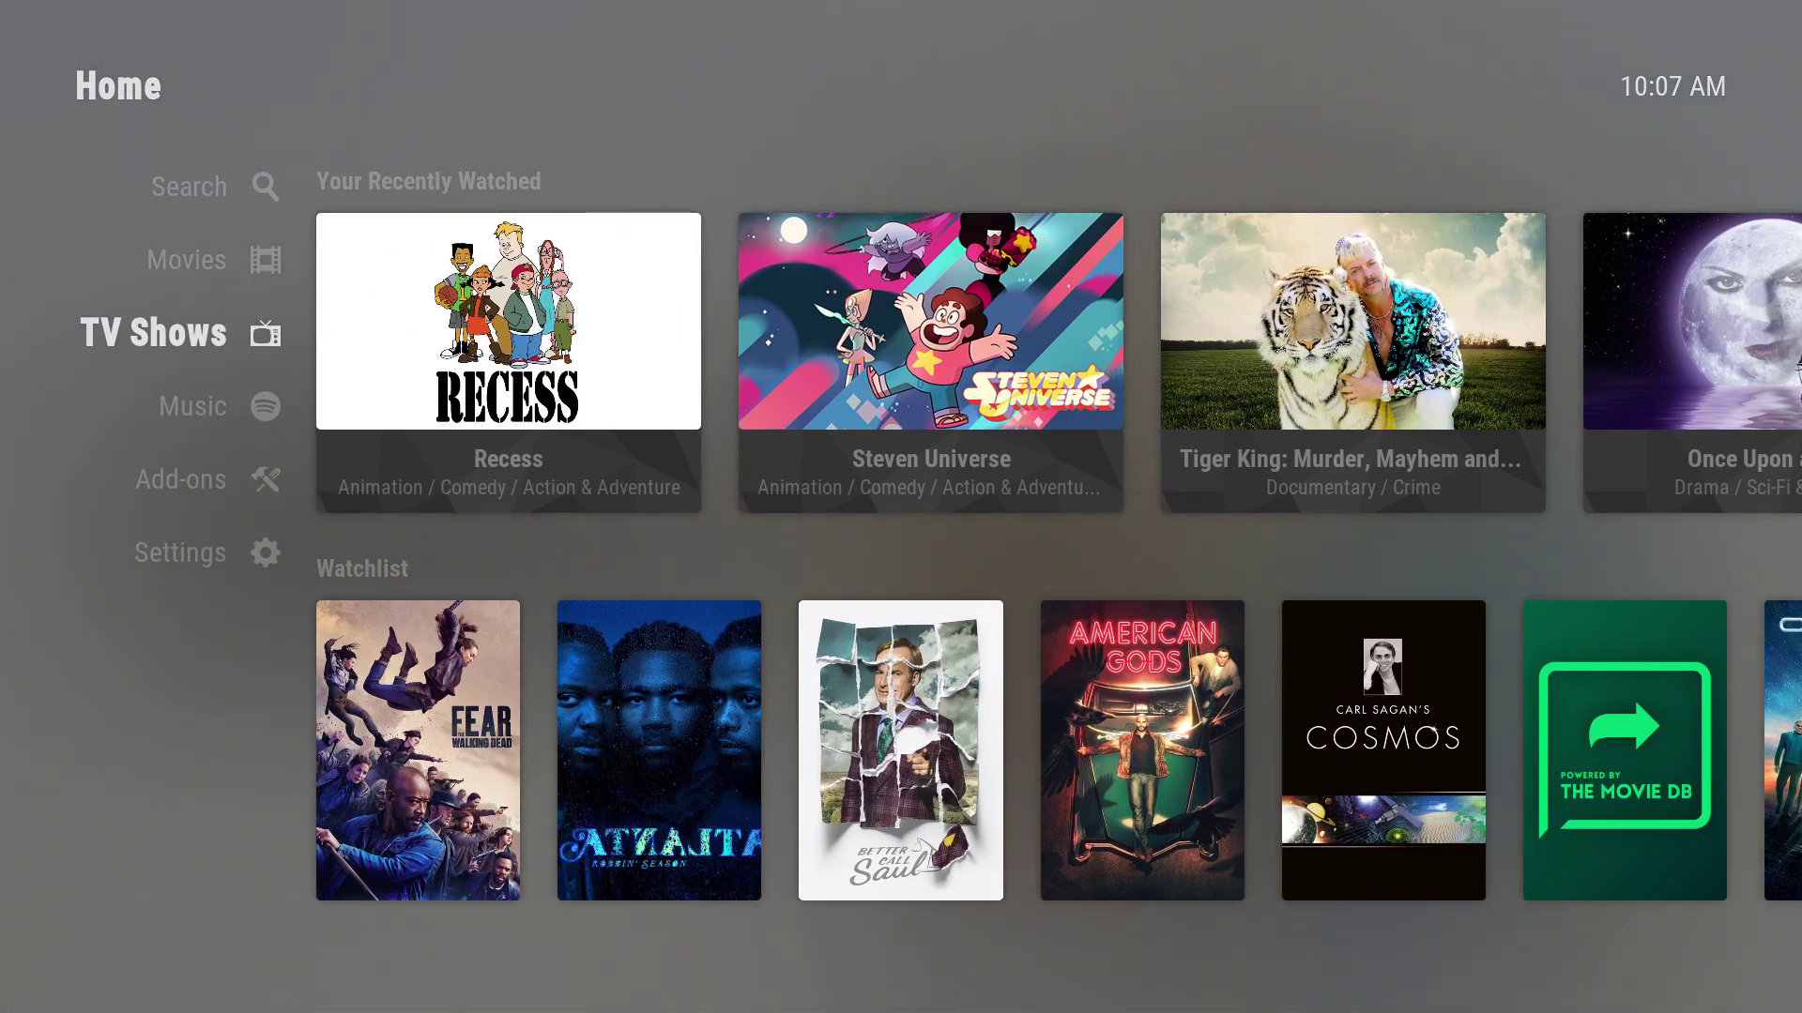
key("Up")
key("Right")
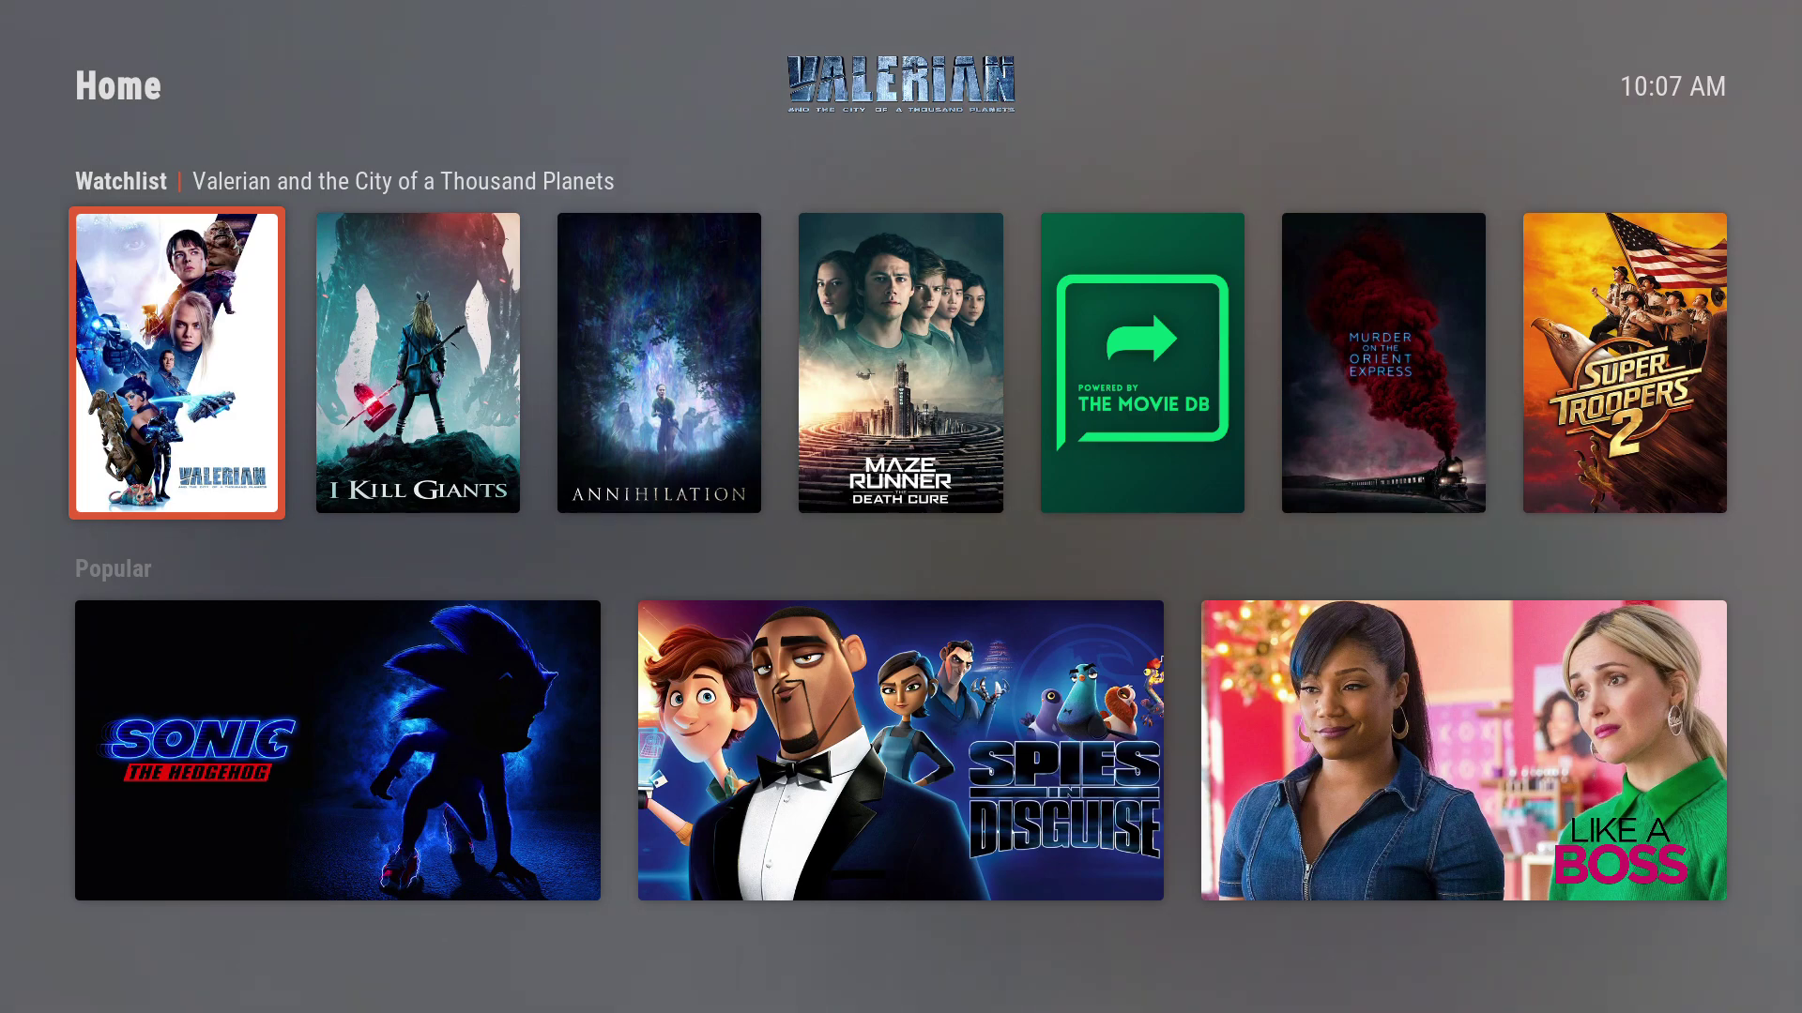
key("Right")
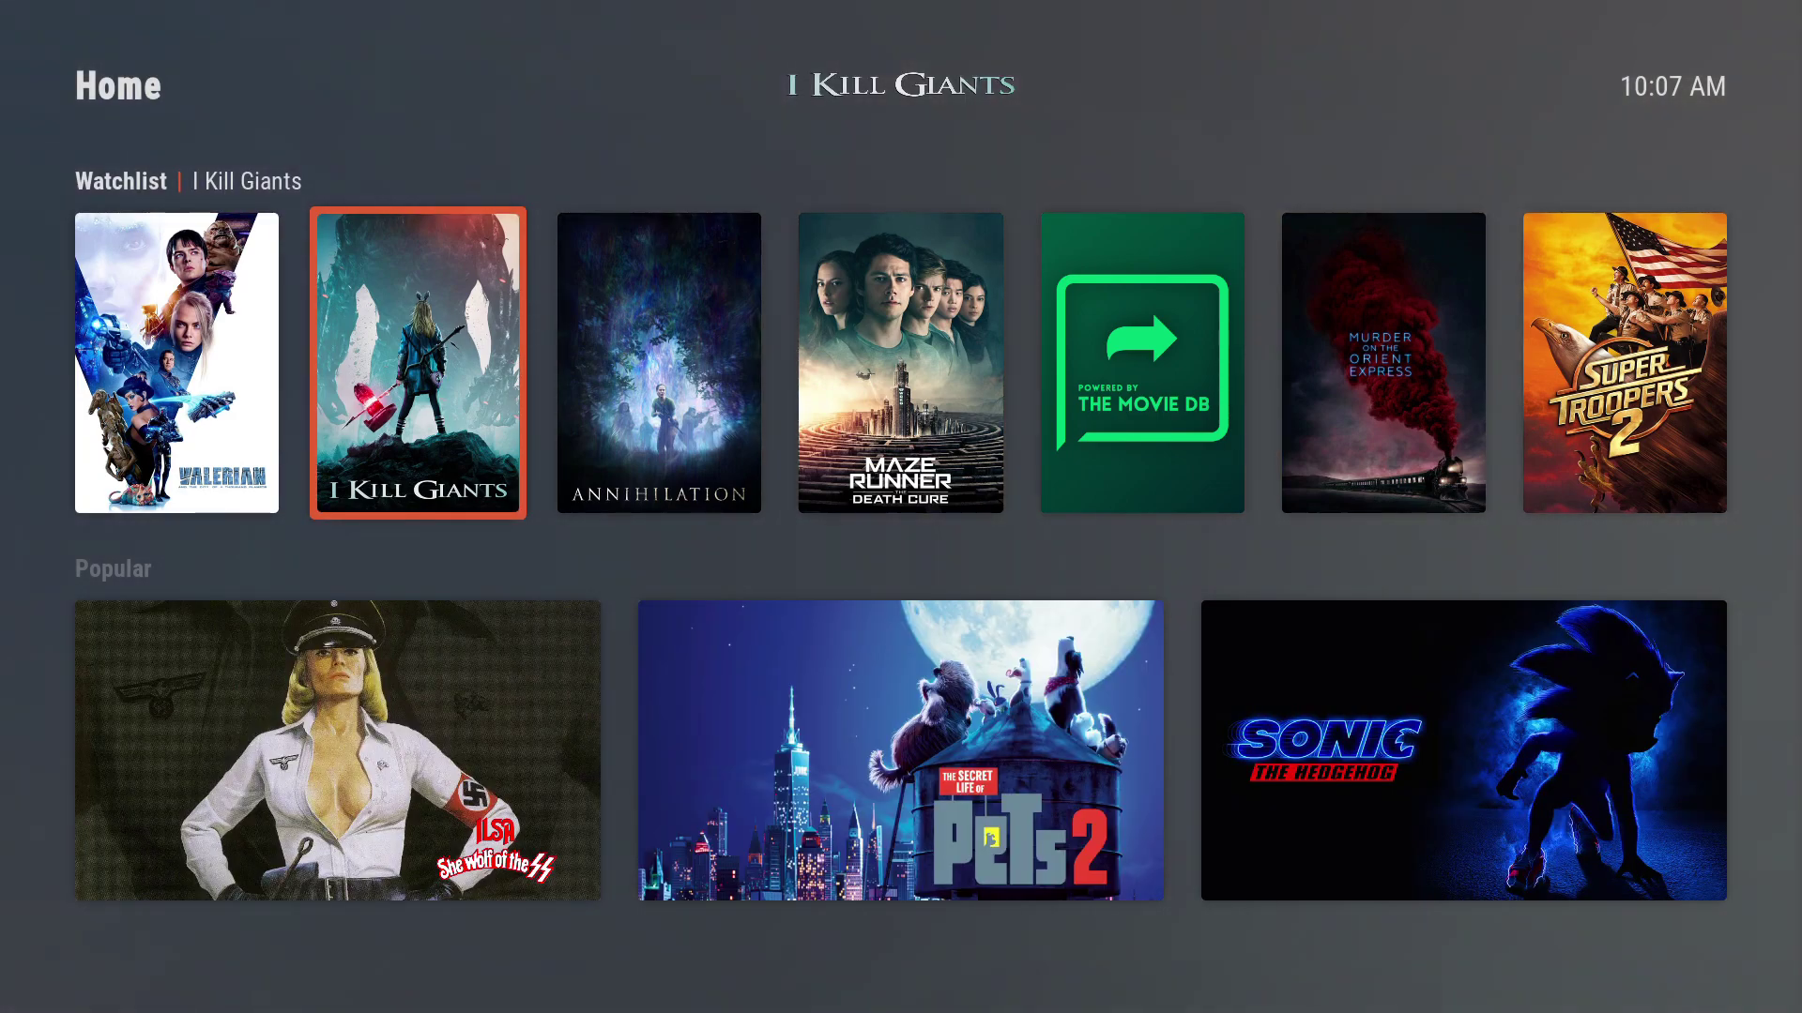
key("Left")
key("Left")
key("s")
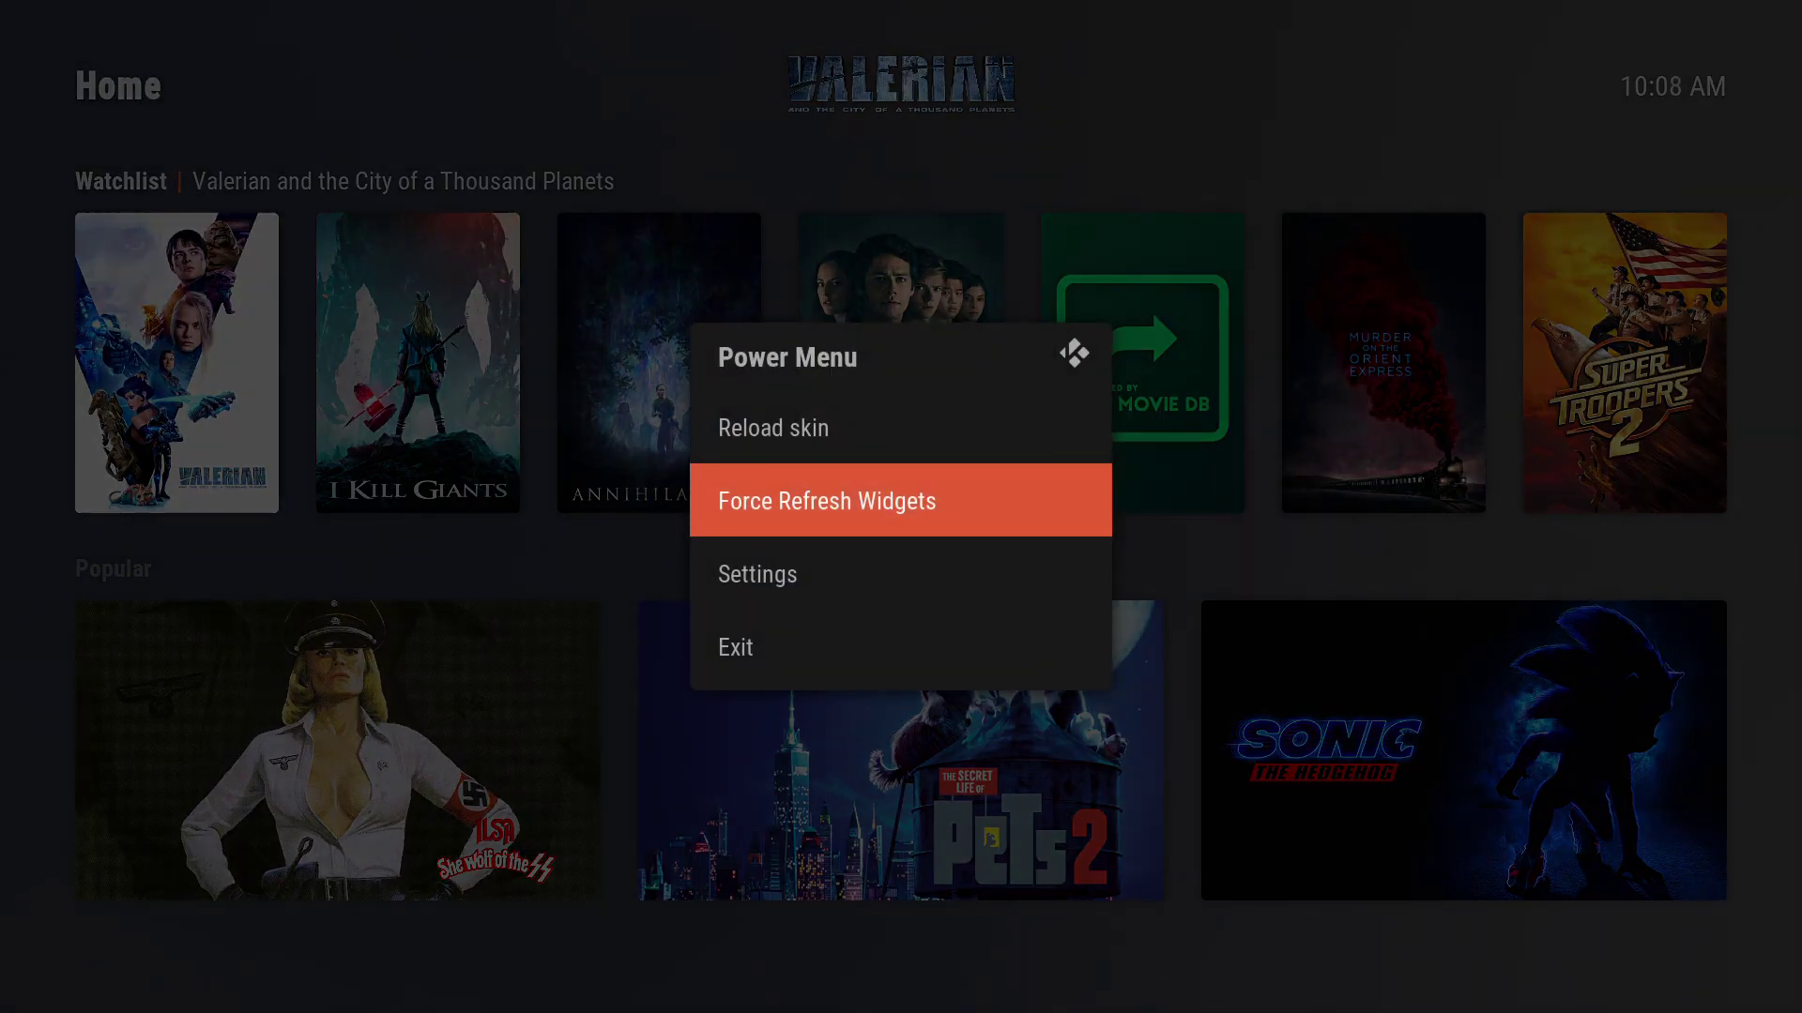
key("Return")
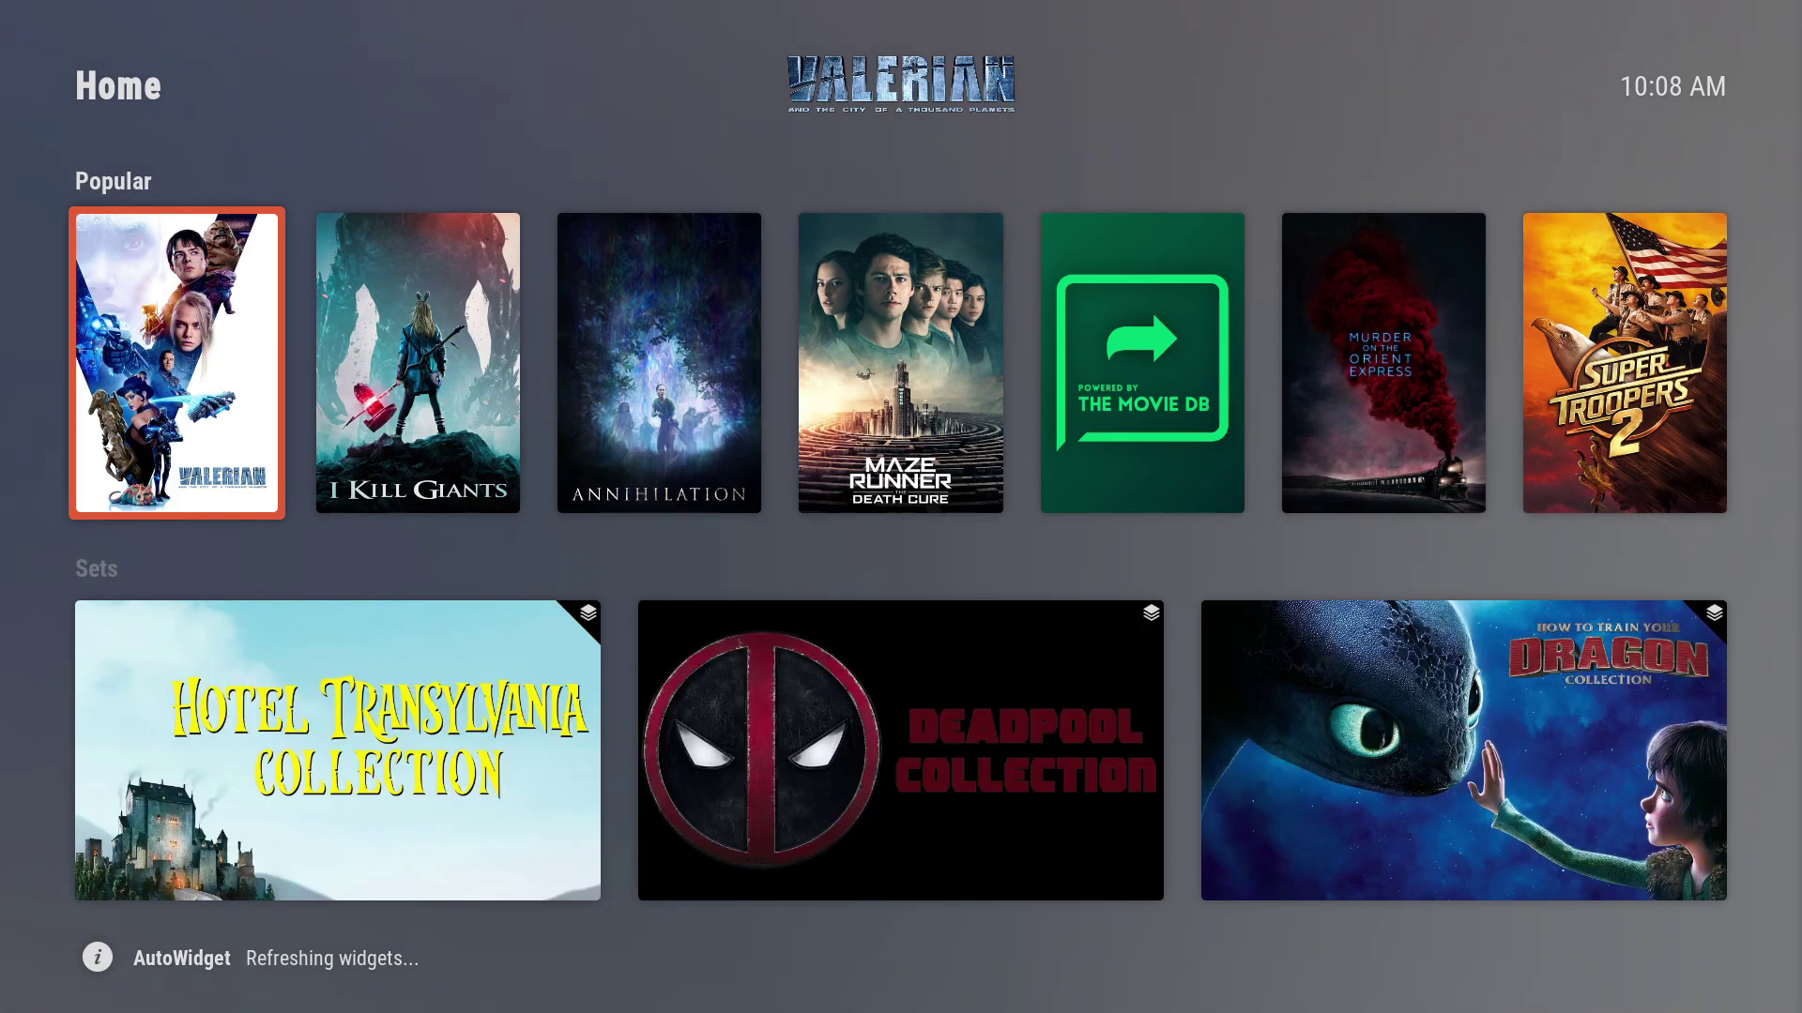
Browse the refreshed Popular and Sets rows, then move into the TV Shows widgets
key("Right")
key("Right")
key("Right")
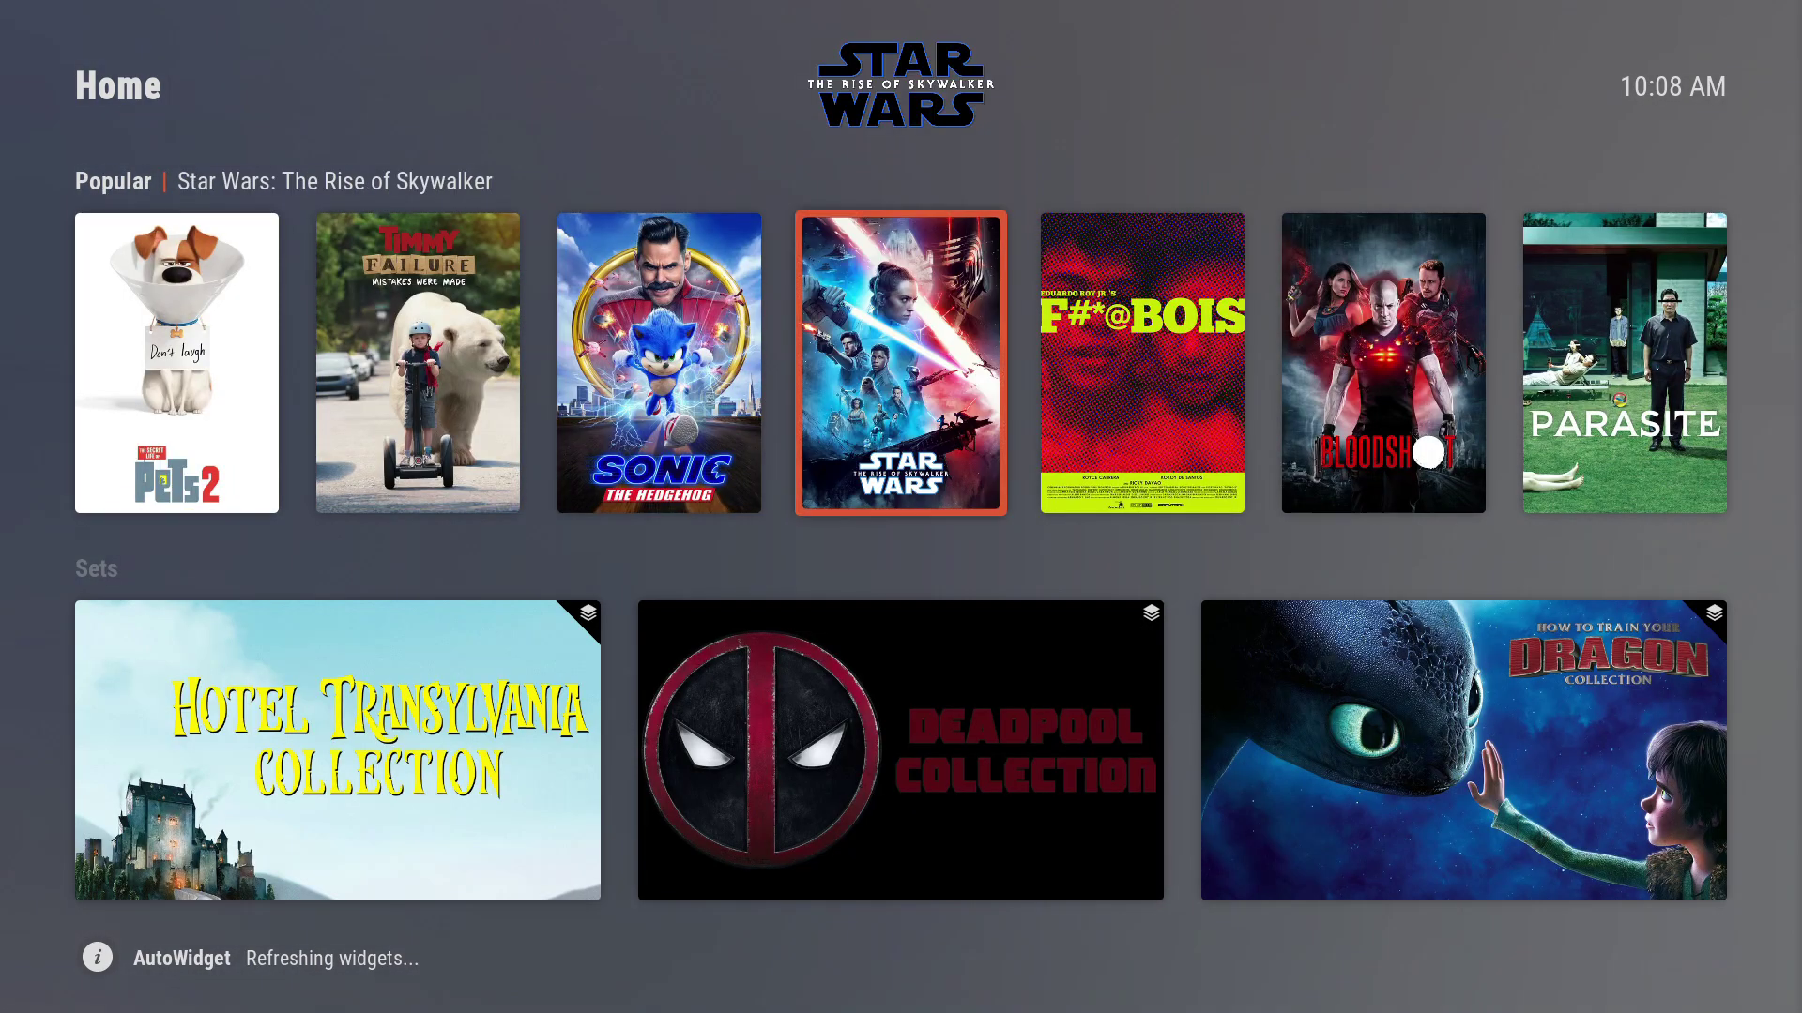
key("Down")
key("Left")
key("Left")
key("Right")
key("Right")
key("Right")
key("Right")
key("Right")
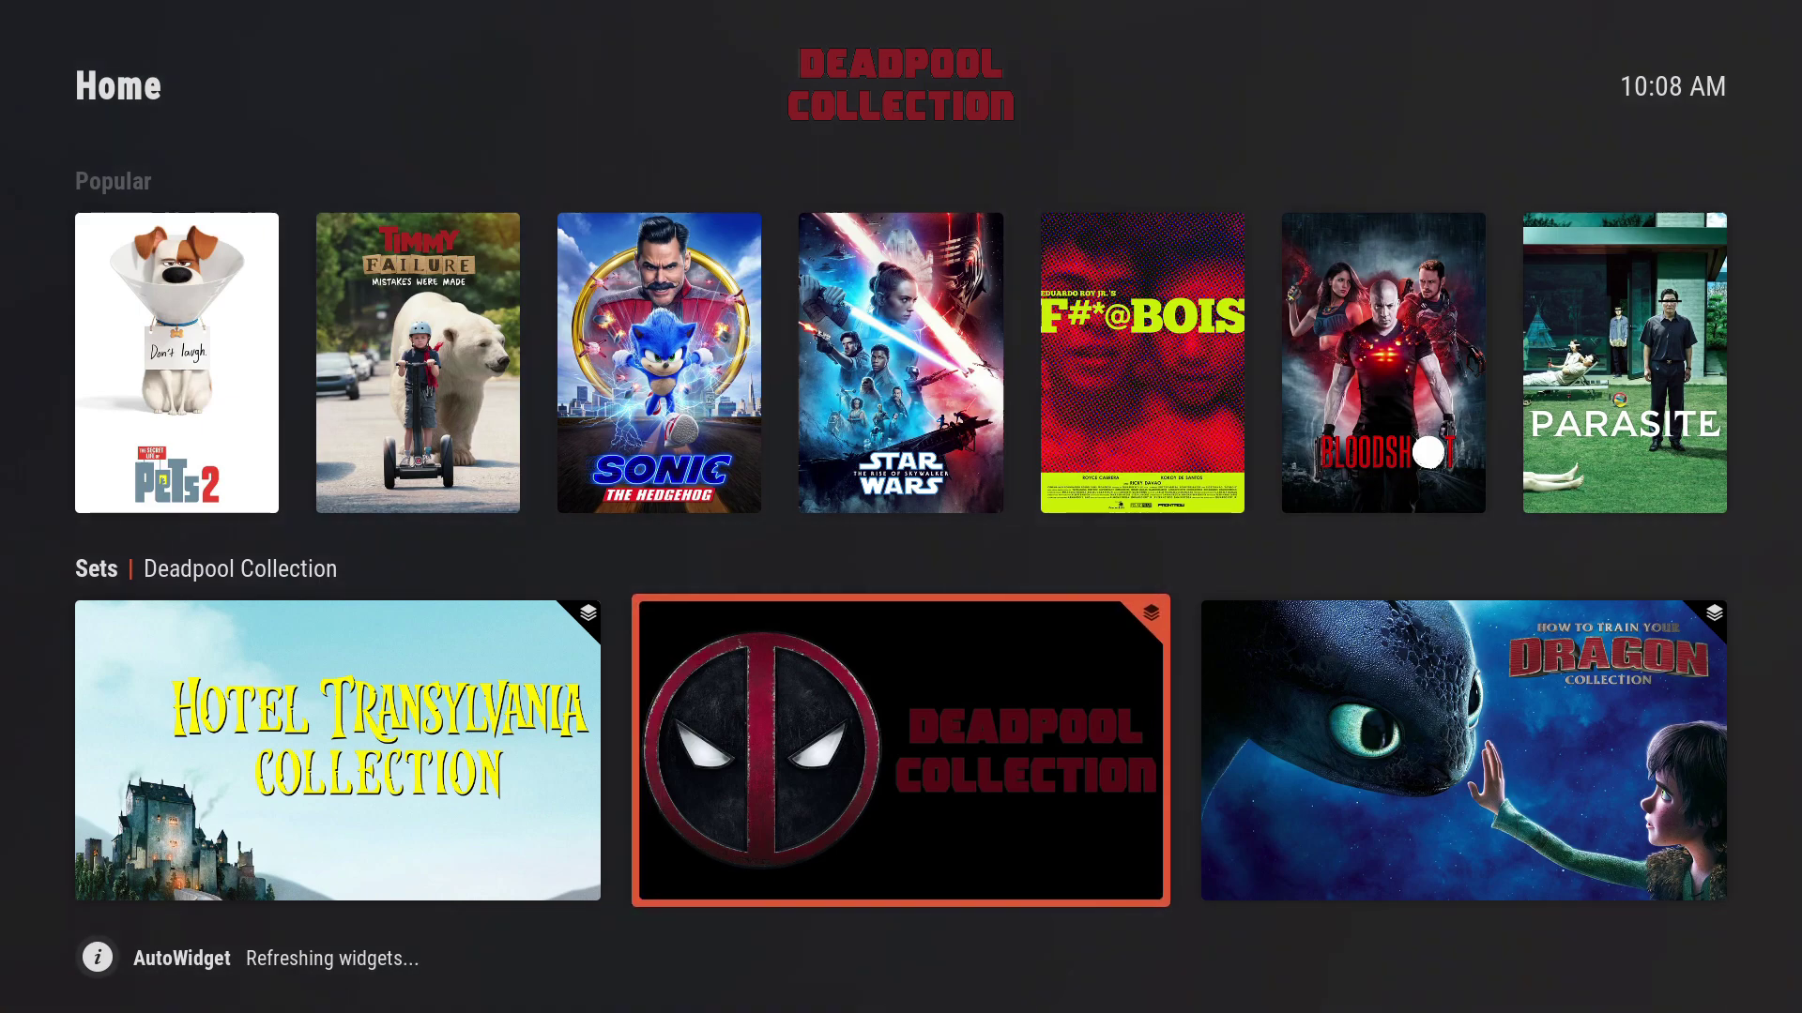
key("Left")
key("Left")
key("Left")
key("Left")
key("Left")
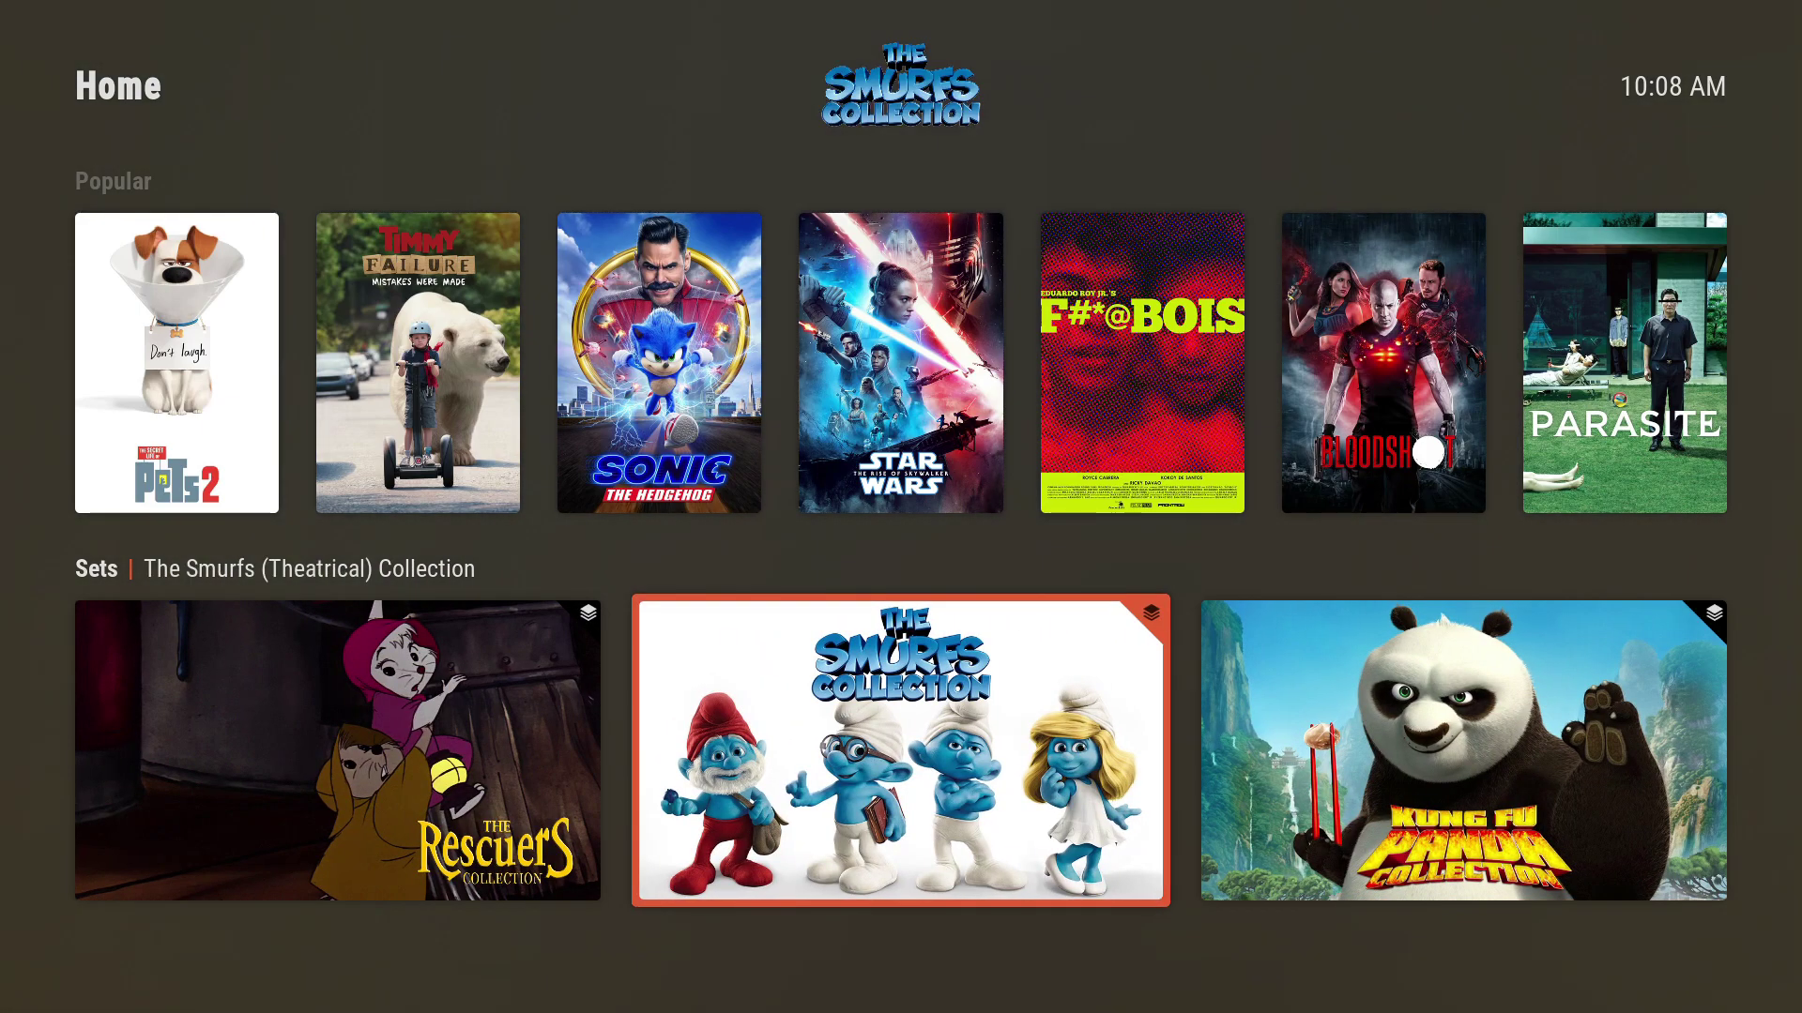
key("Up")
key("Left")
key("Left")
key("Left")
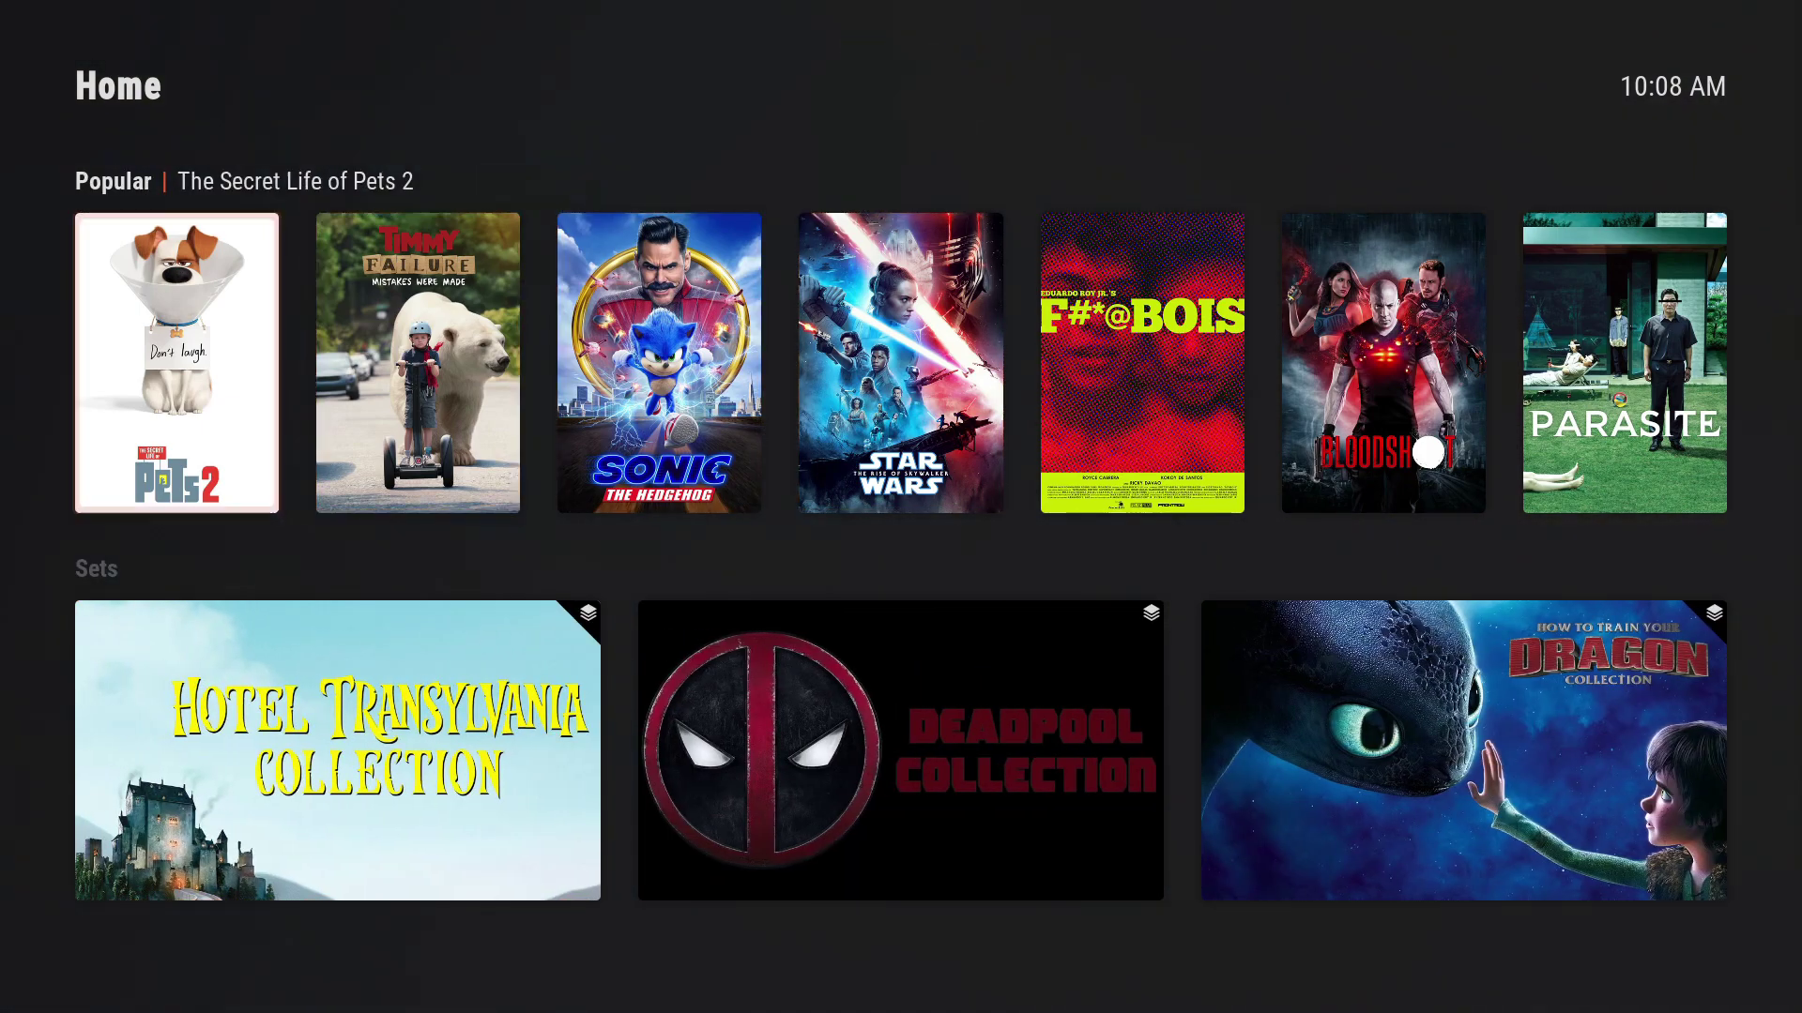
key("Left")
key("Down")
key("Right")
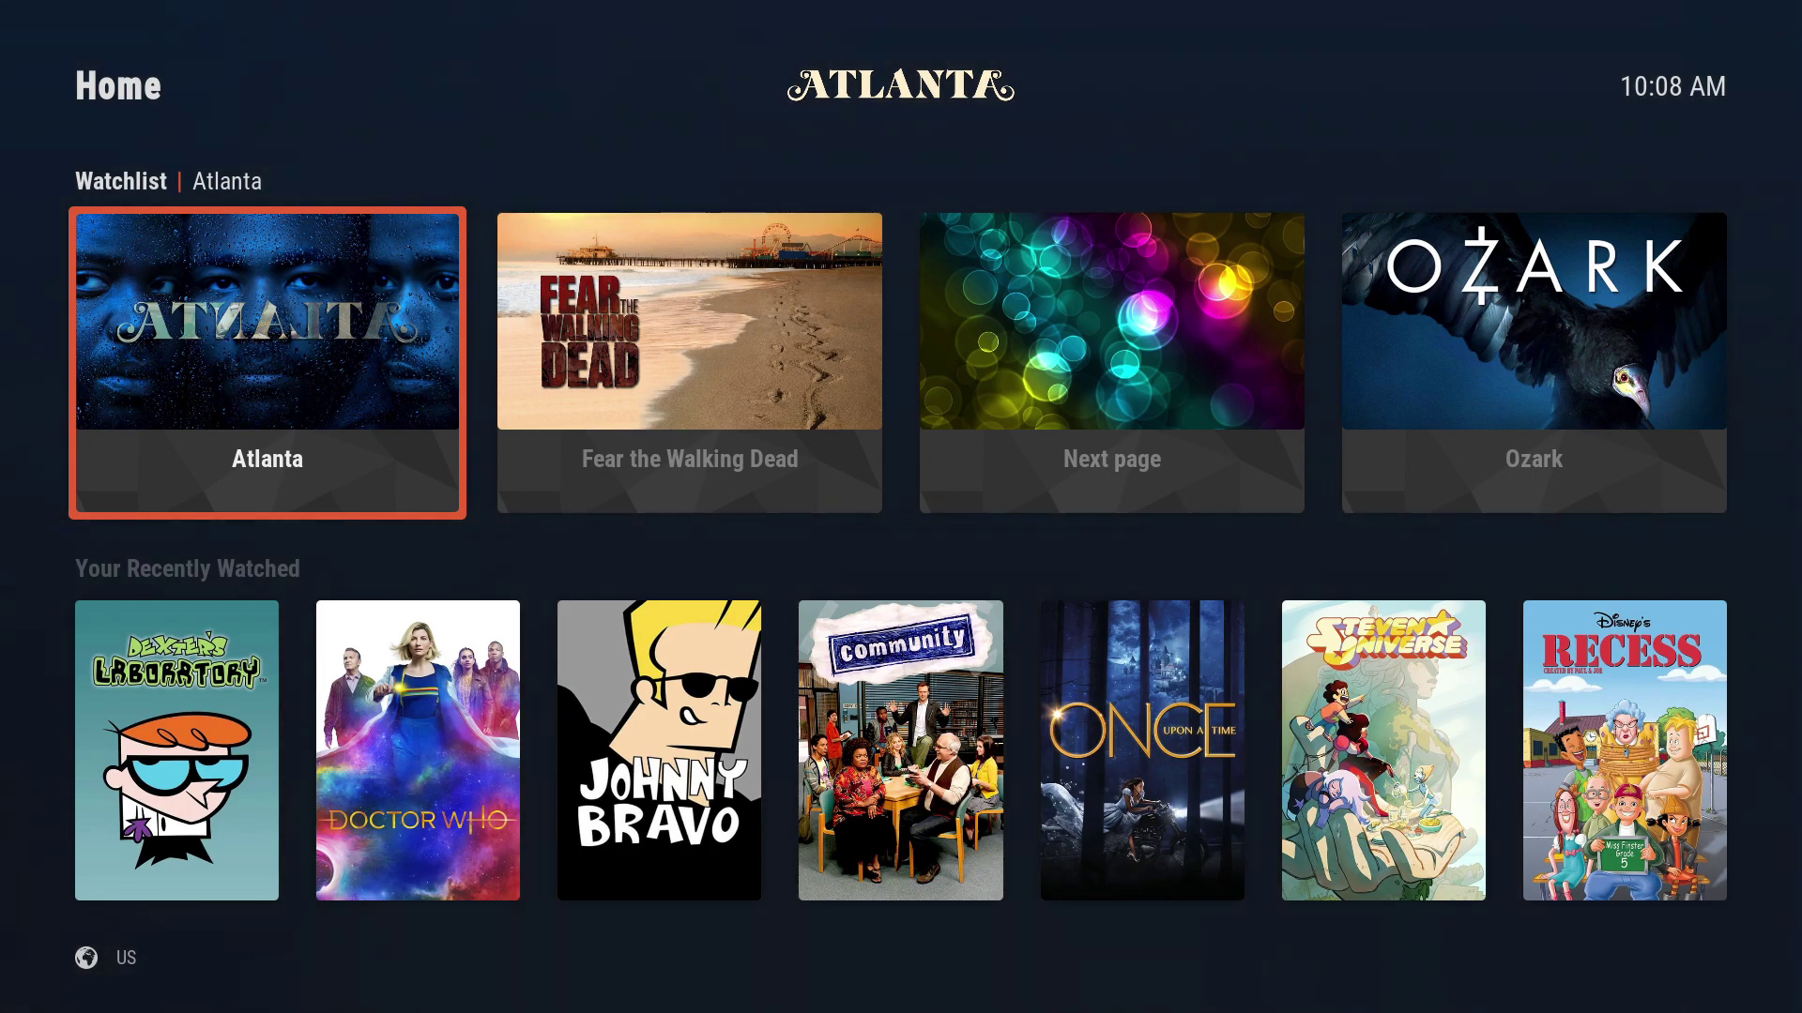
Go to Settings > Skin Settings > Miscellaneous and focus Customise power menu
key("Left")
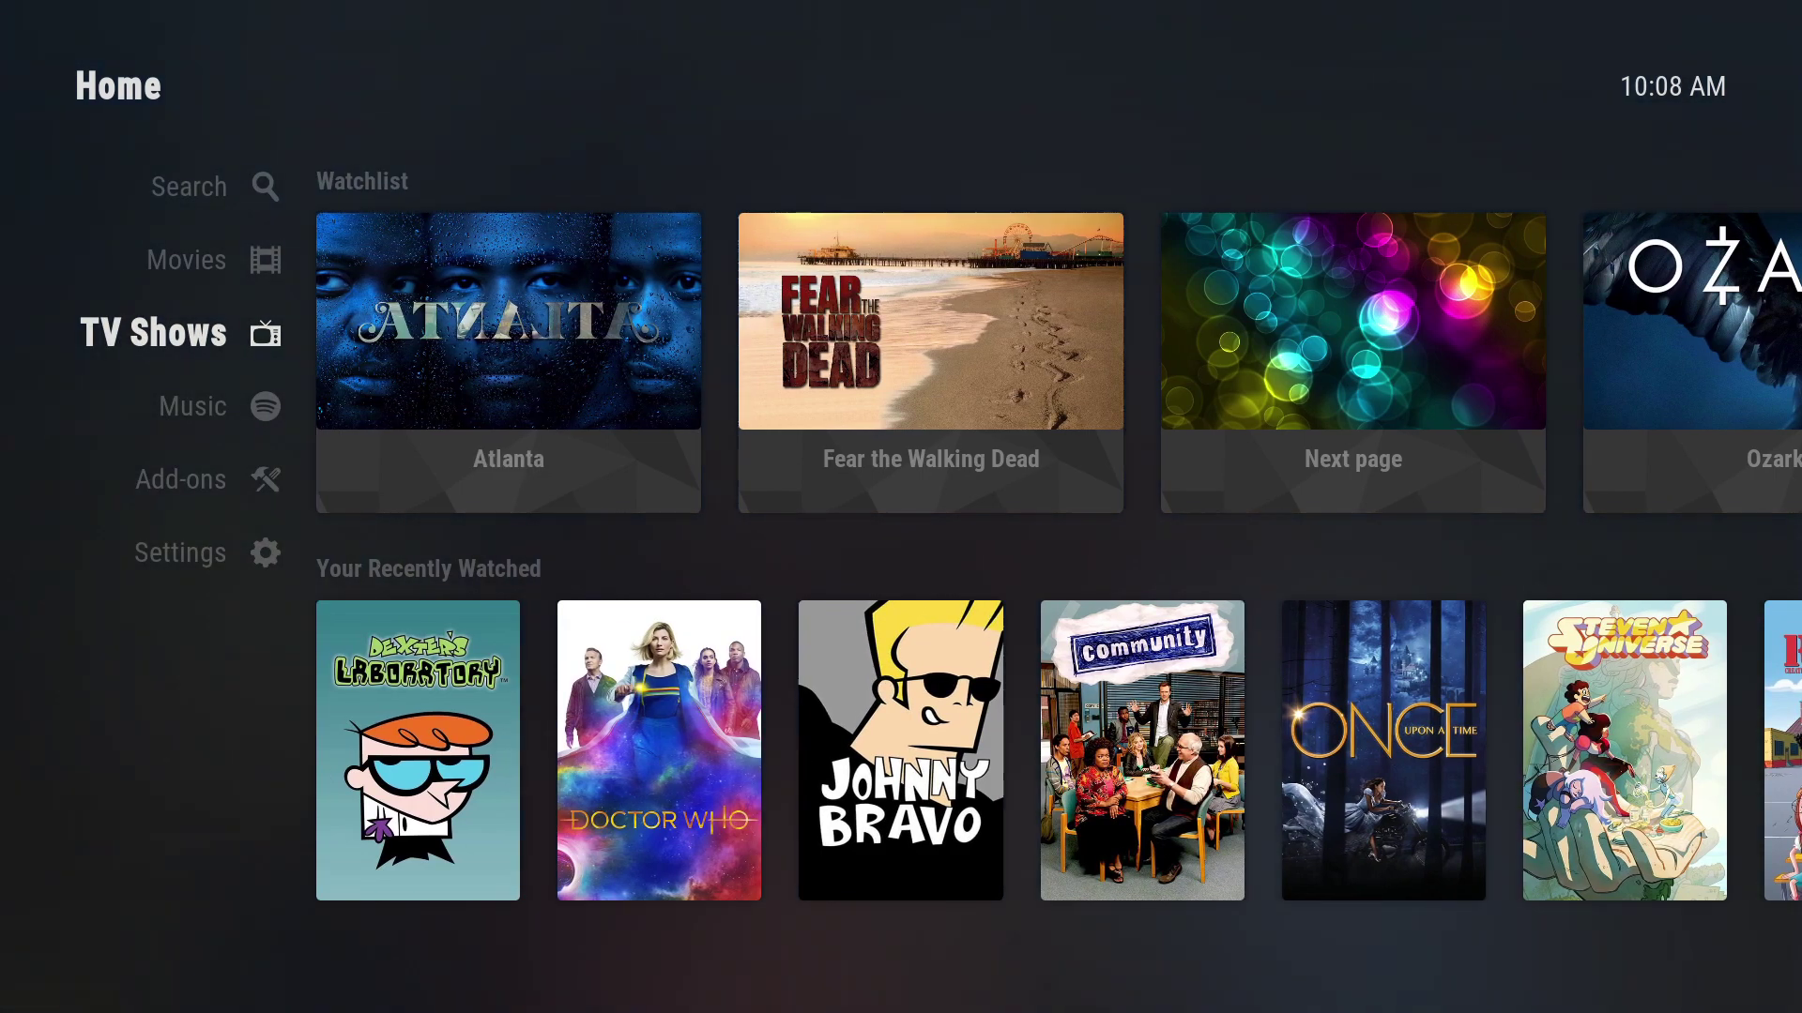
key("Down")
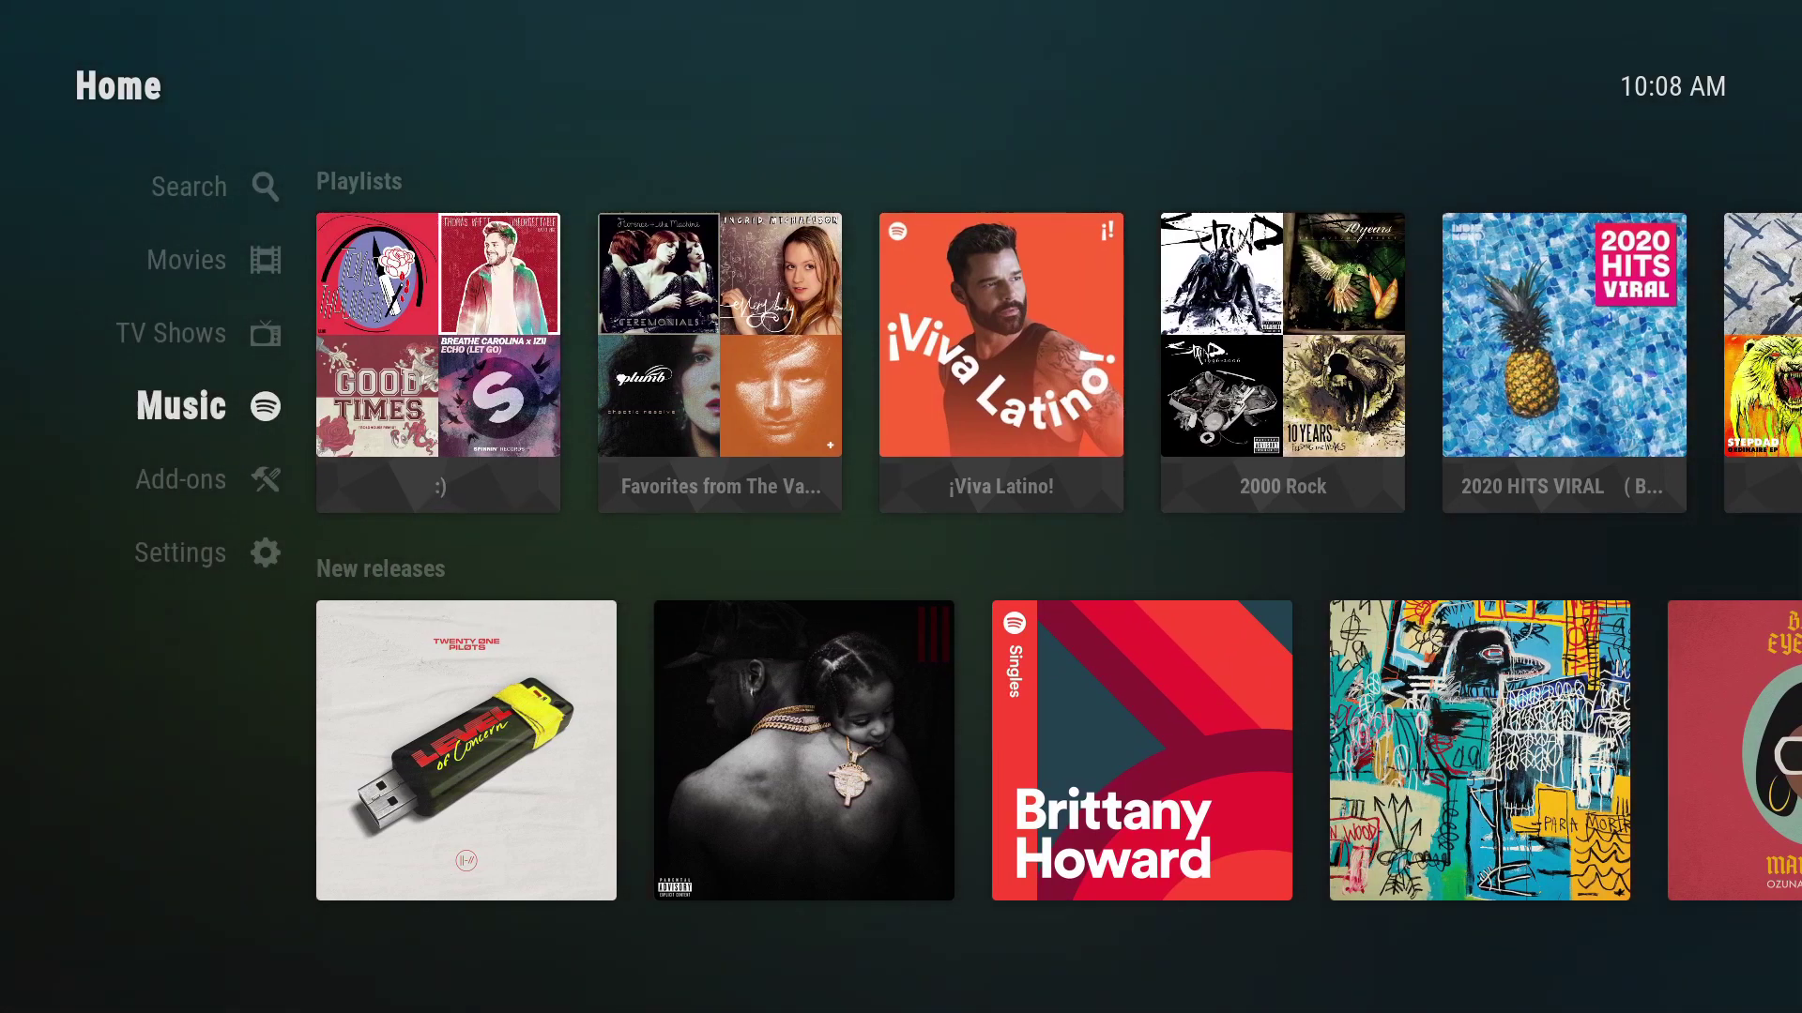
key("Down")
key("Down")
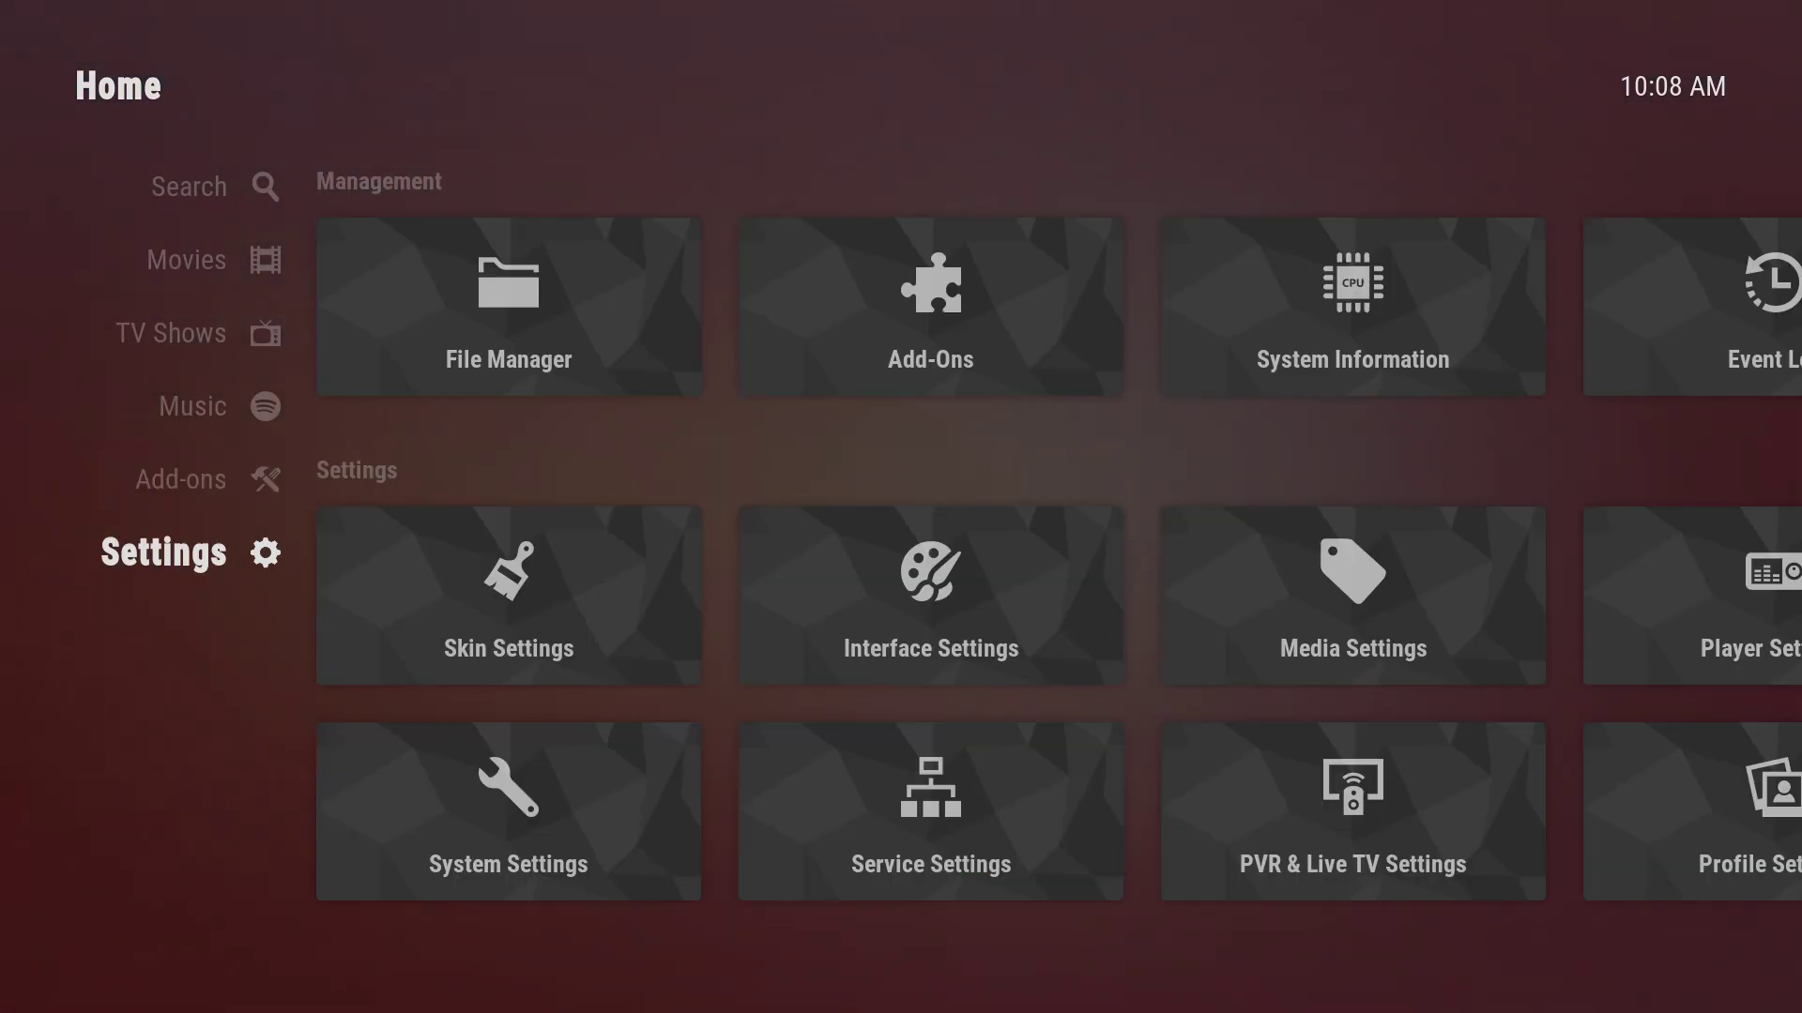
key("Right")
key("Down")
key("Return")
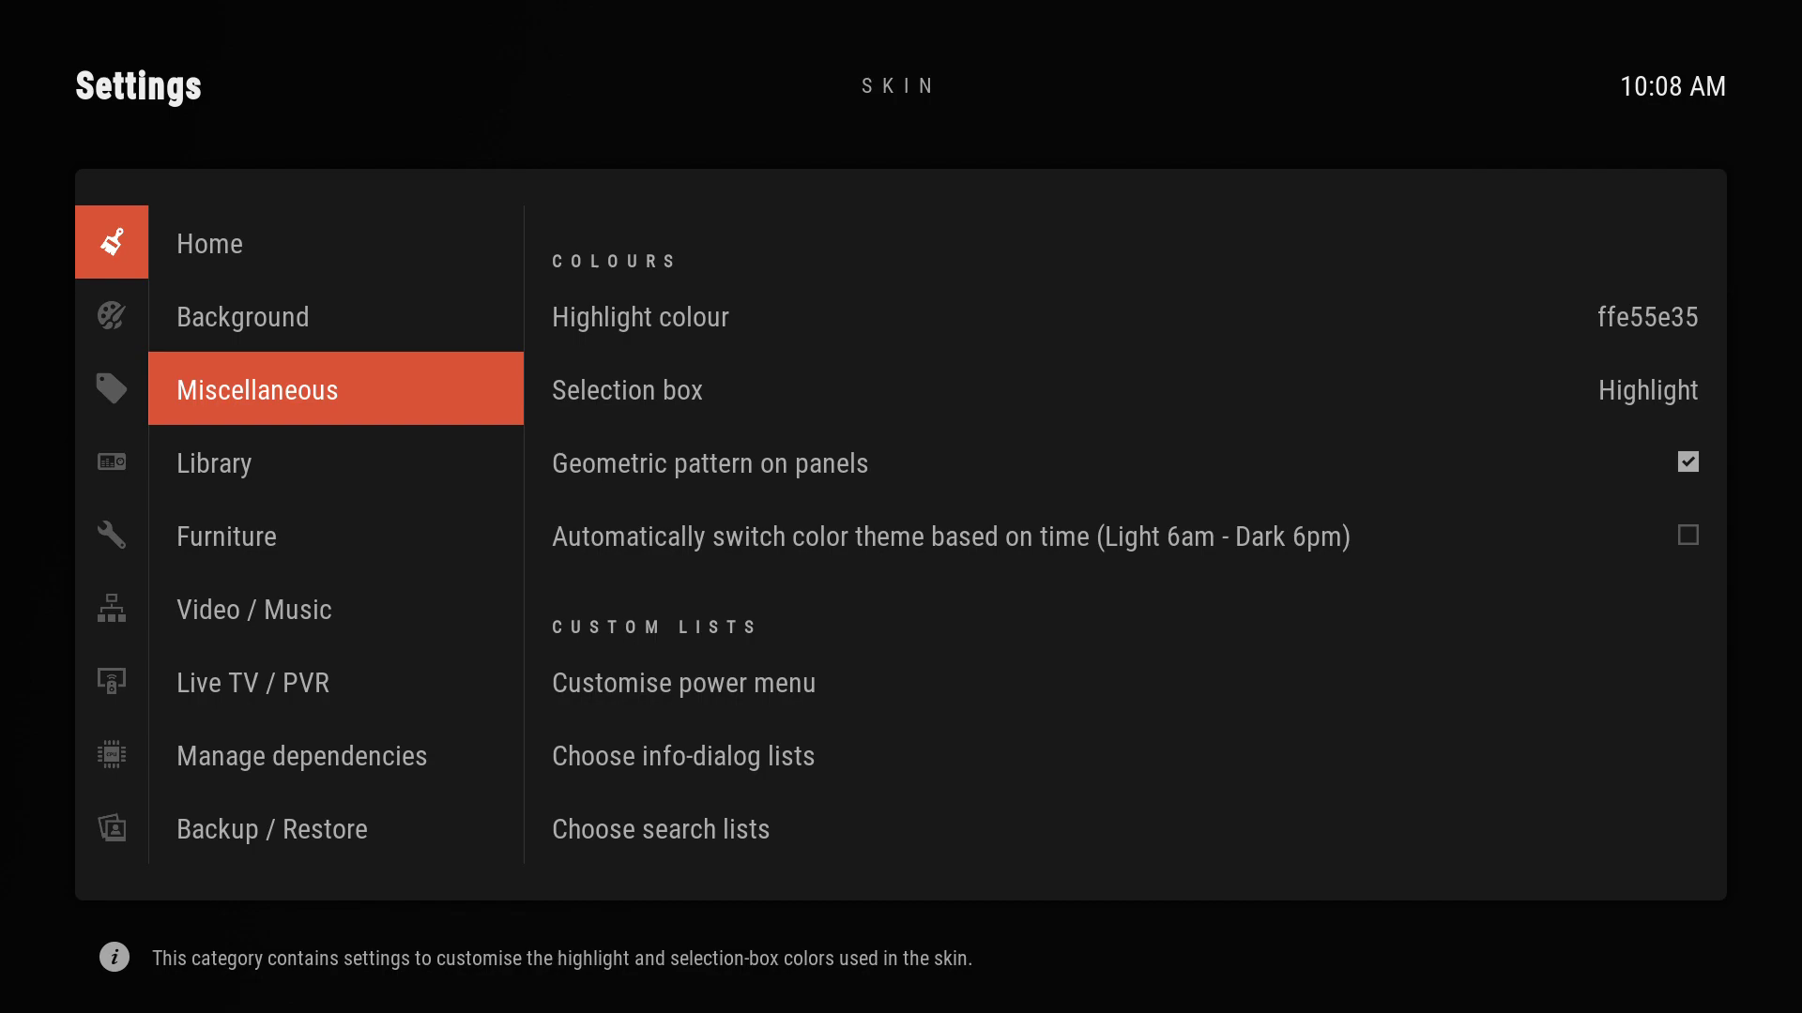
key("Right")
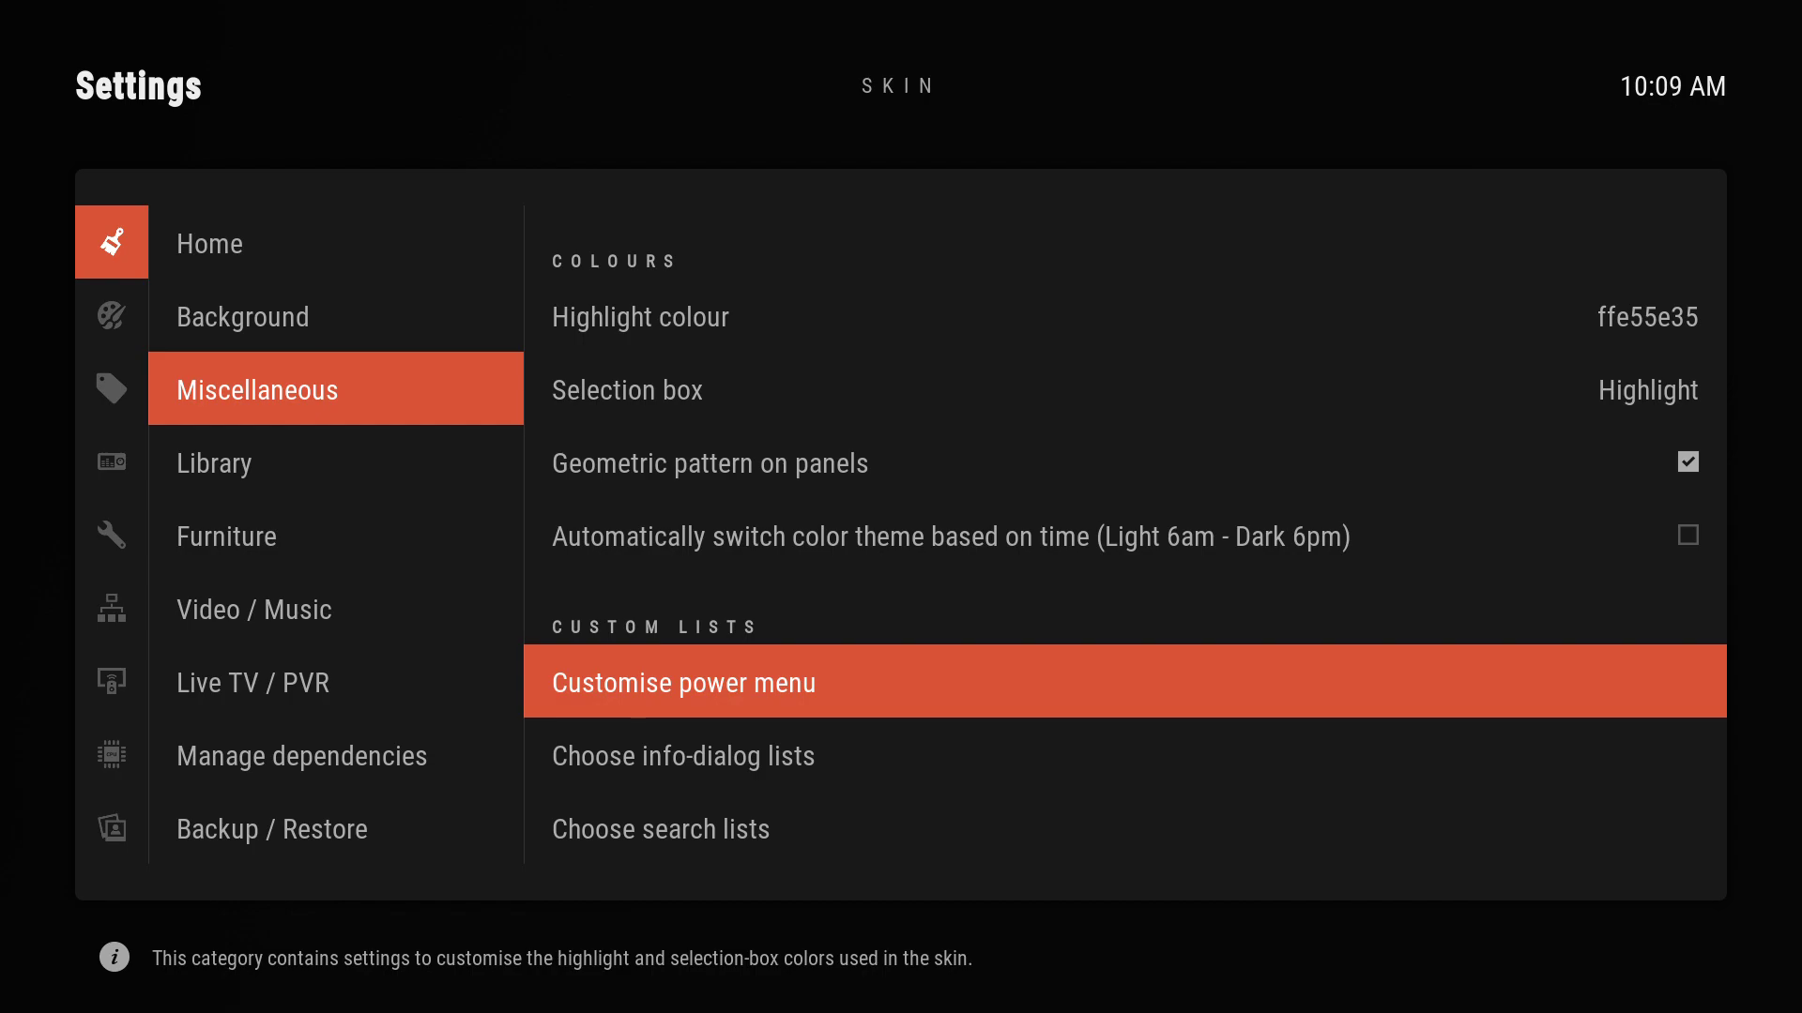
Inspect the Force Refresh Widgets entry's RunPlugin autowidget action in Customise power menu, then close it
key("Return")
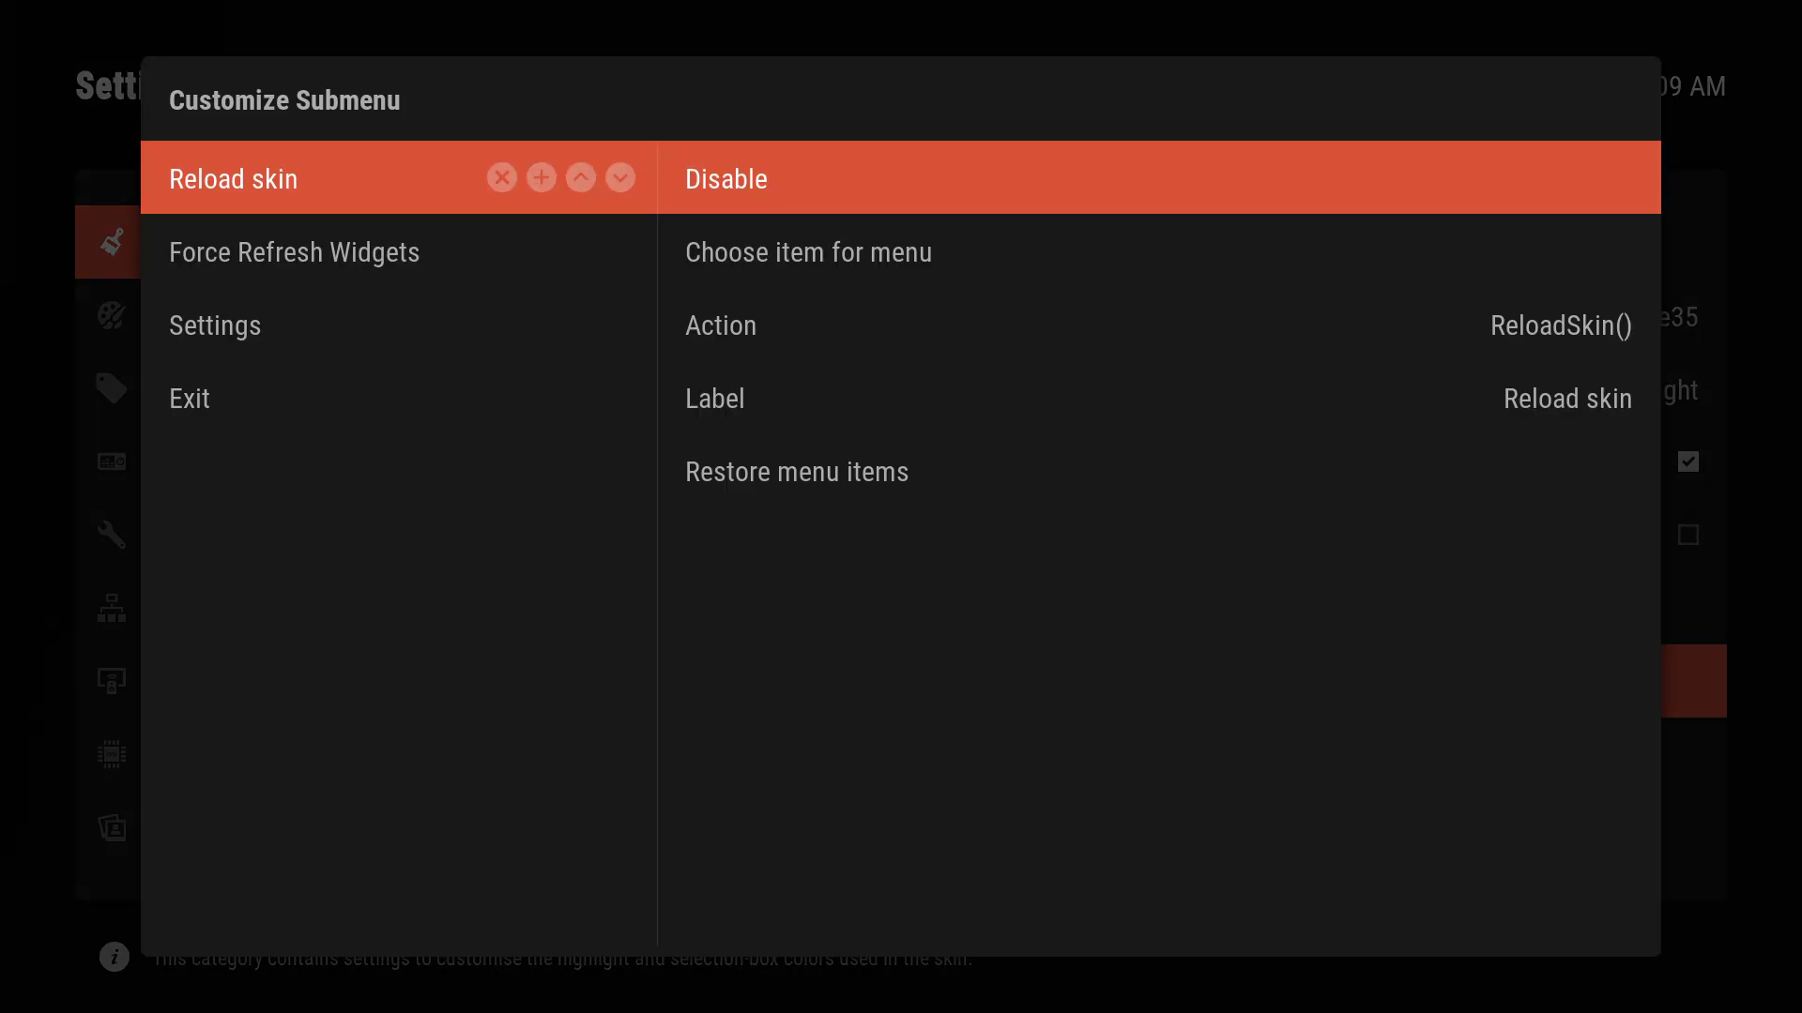
key("Down")
key("Down")
key("Down")
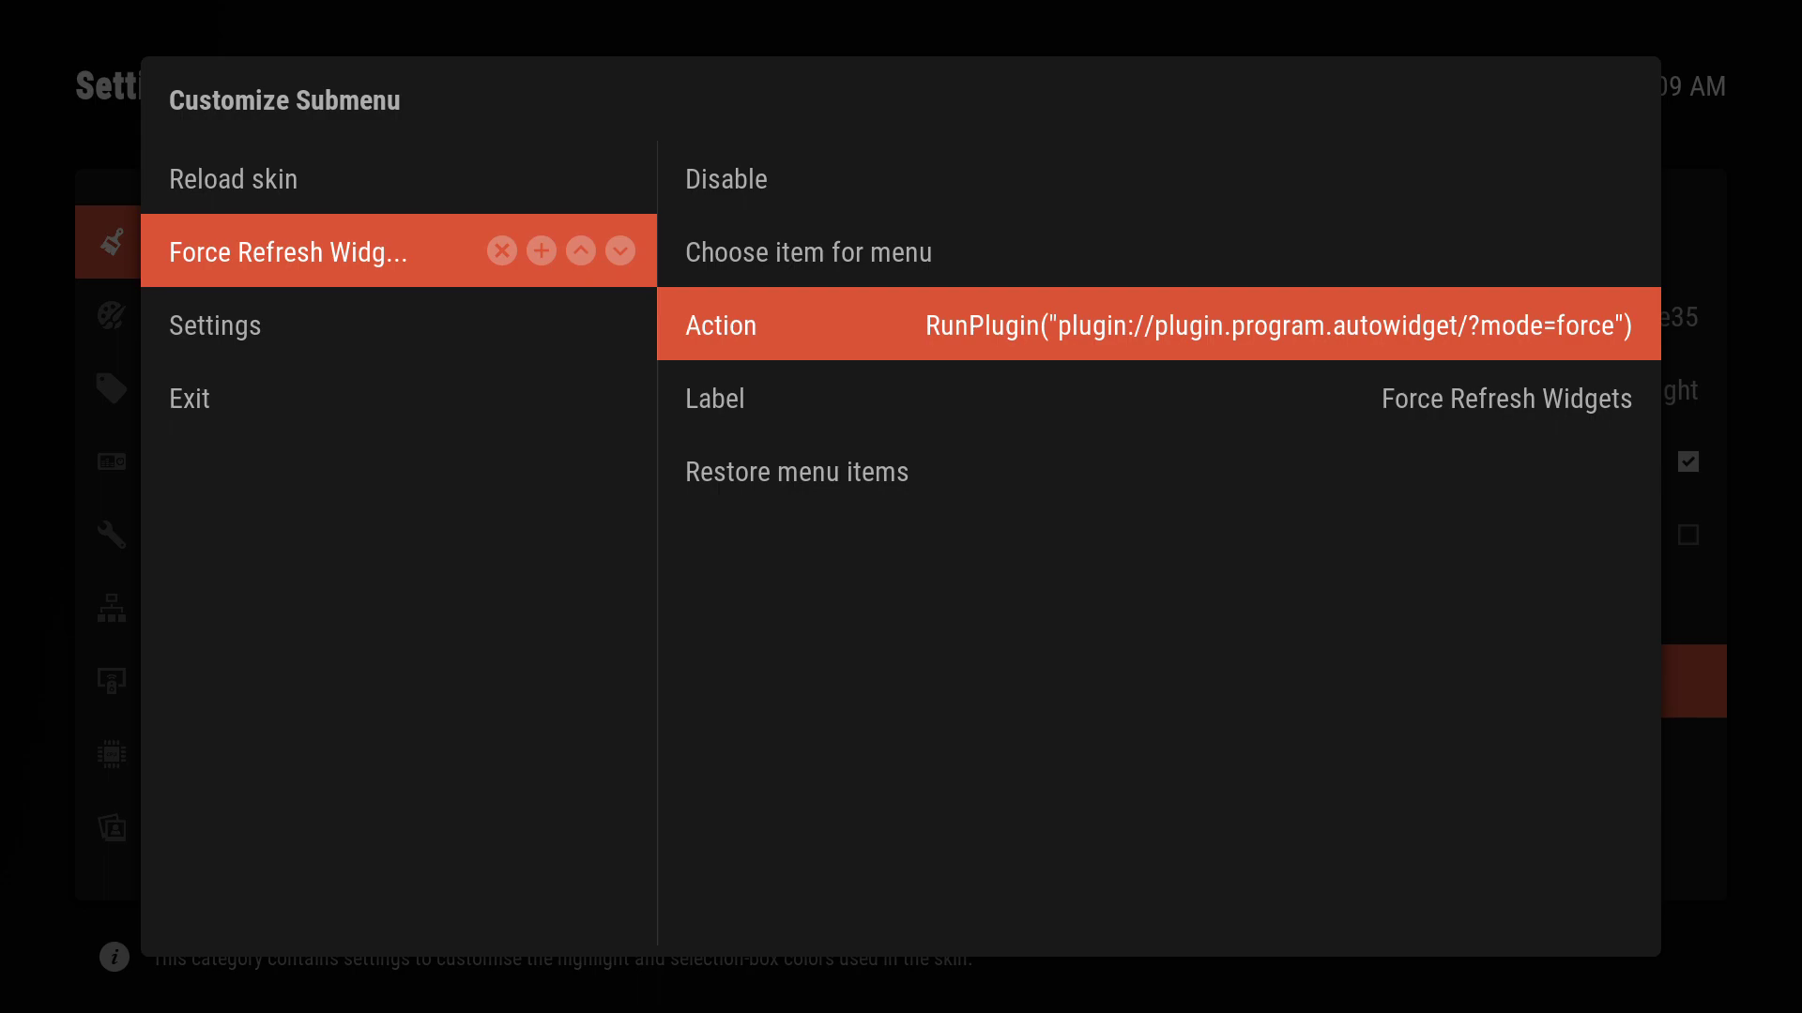
key("Escape")
key("Escape")
key("Escape")
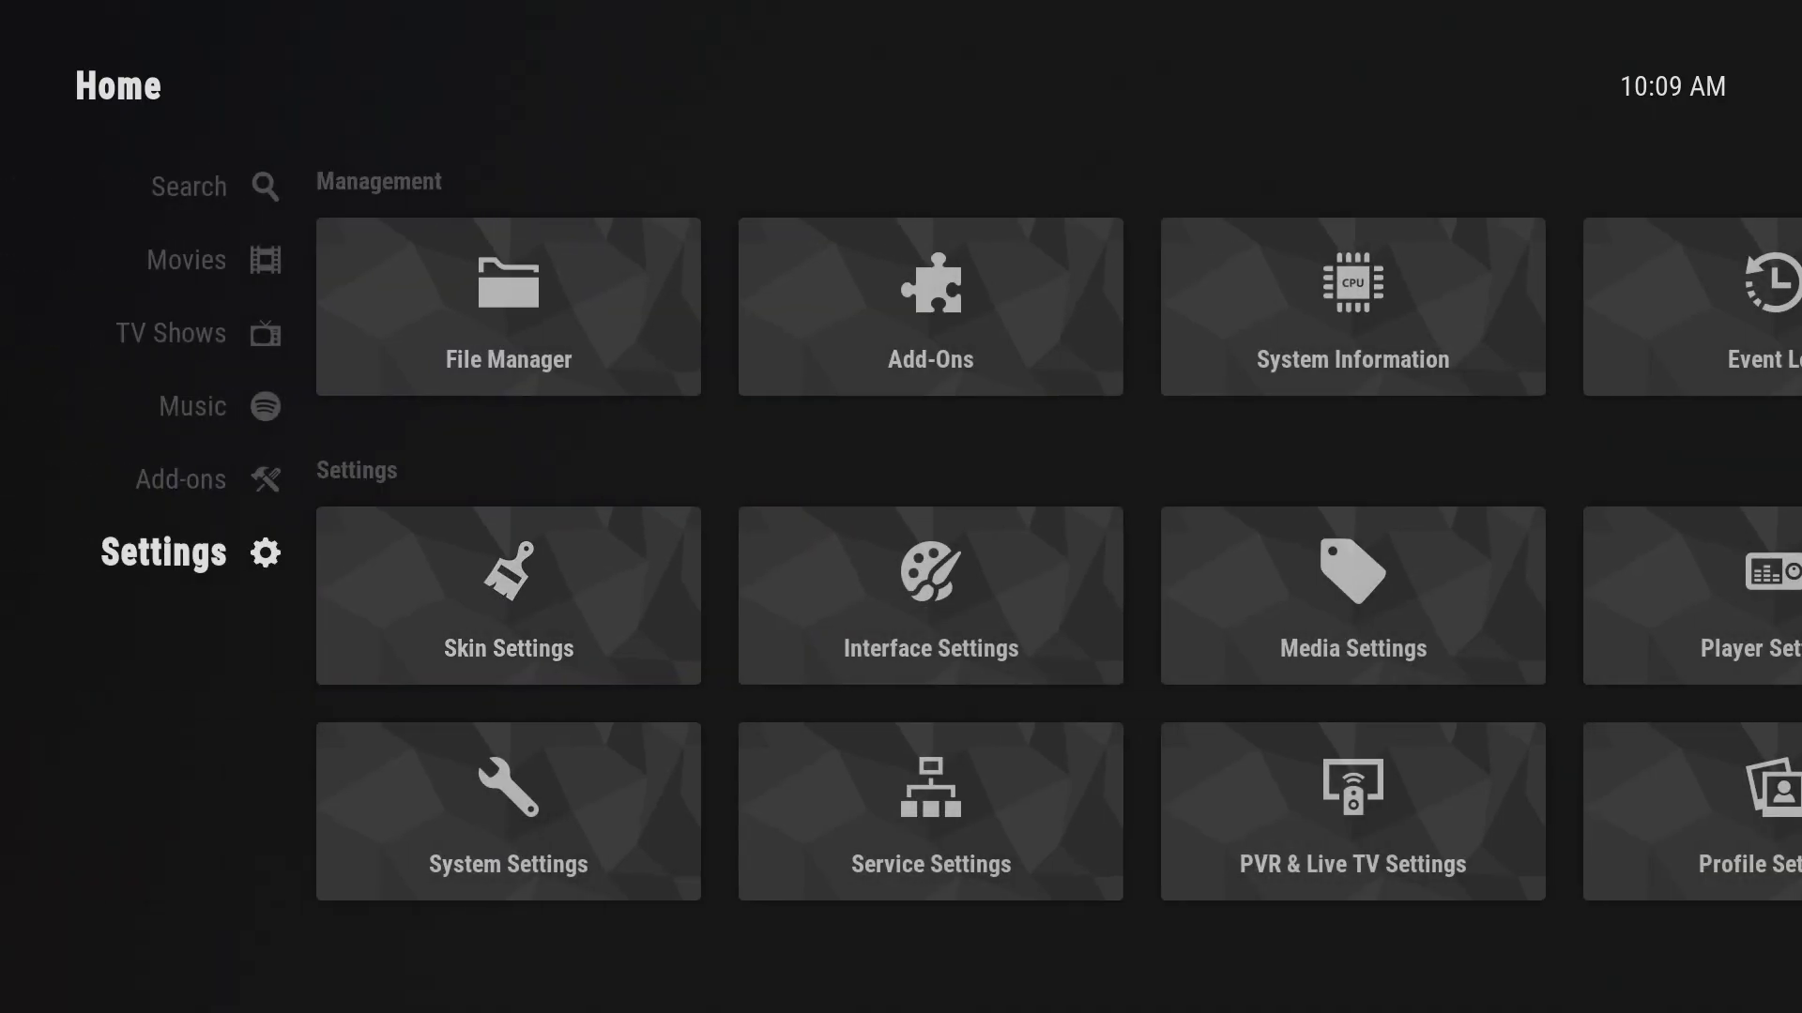
Force Refresh Widgets again from TV Shows, check the new Movies rows, then move to Add-ons
key("Up")
key("Up")
key("Up")
key("s")
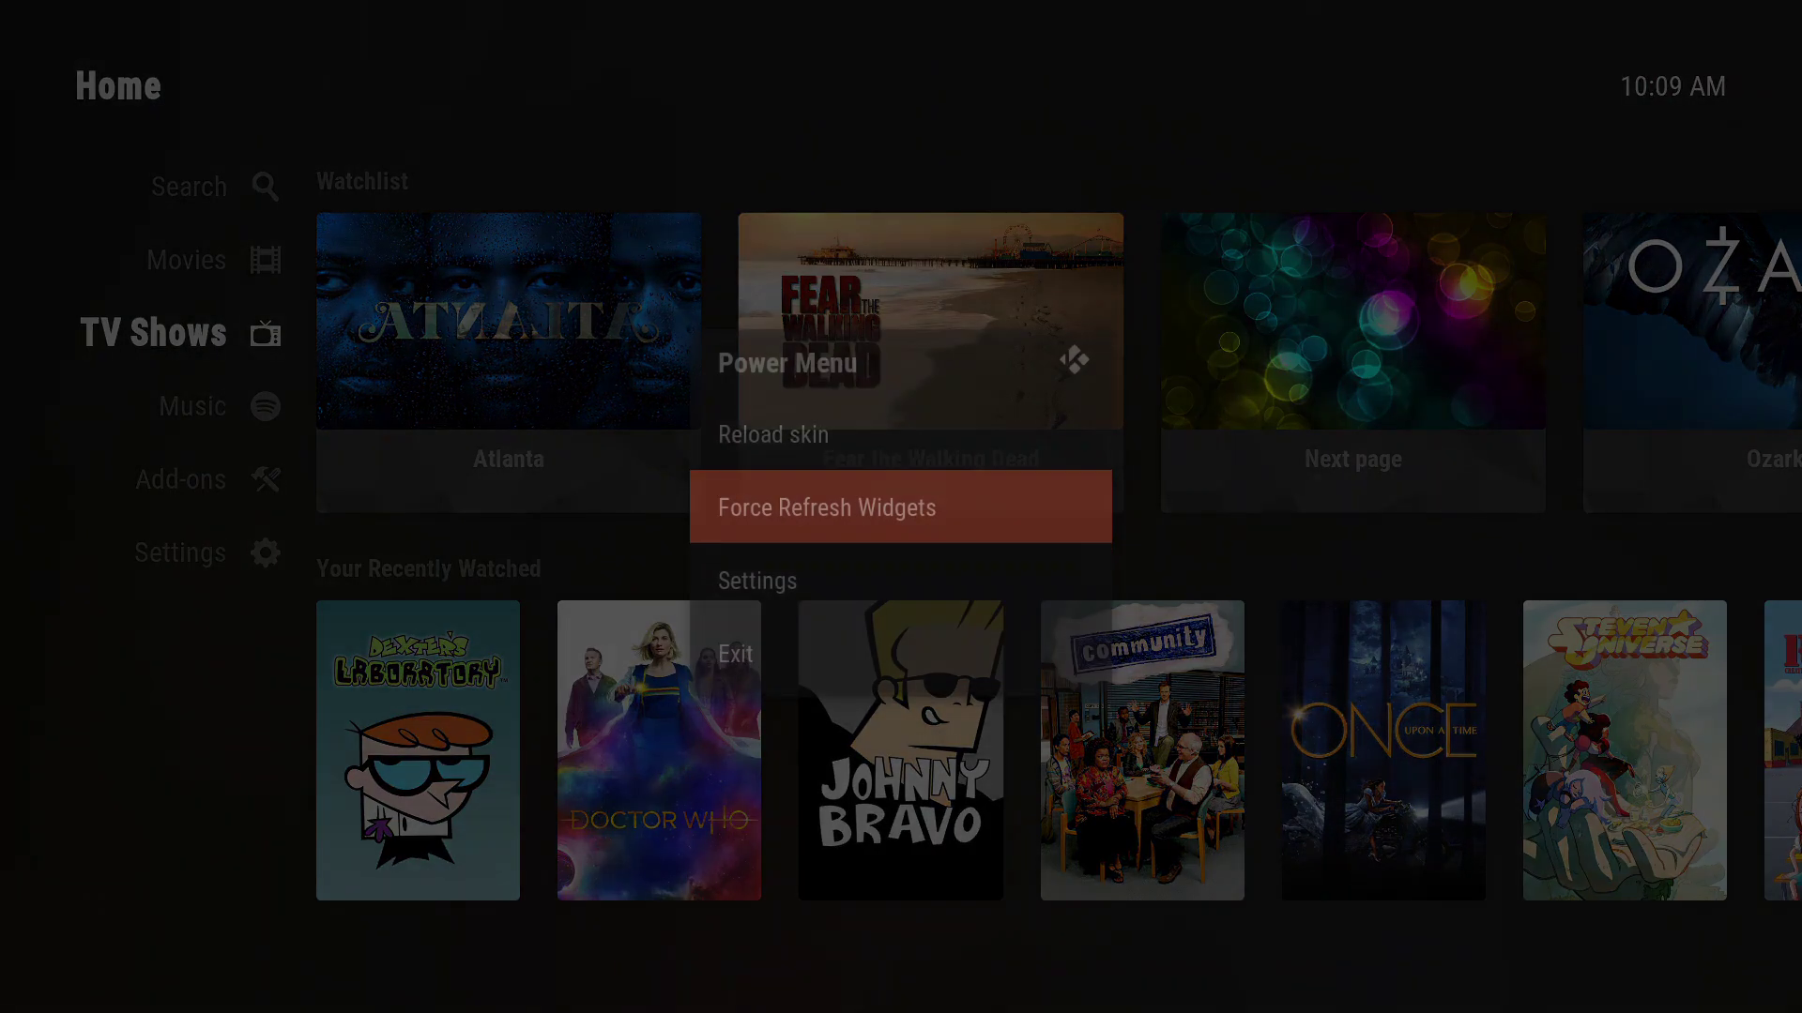
key("Return")
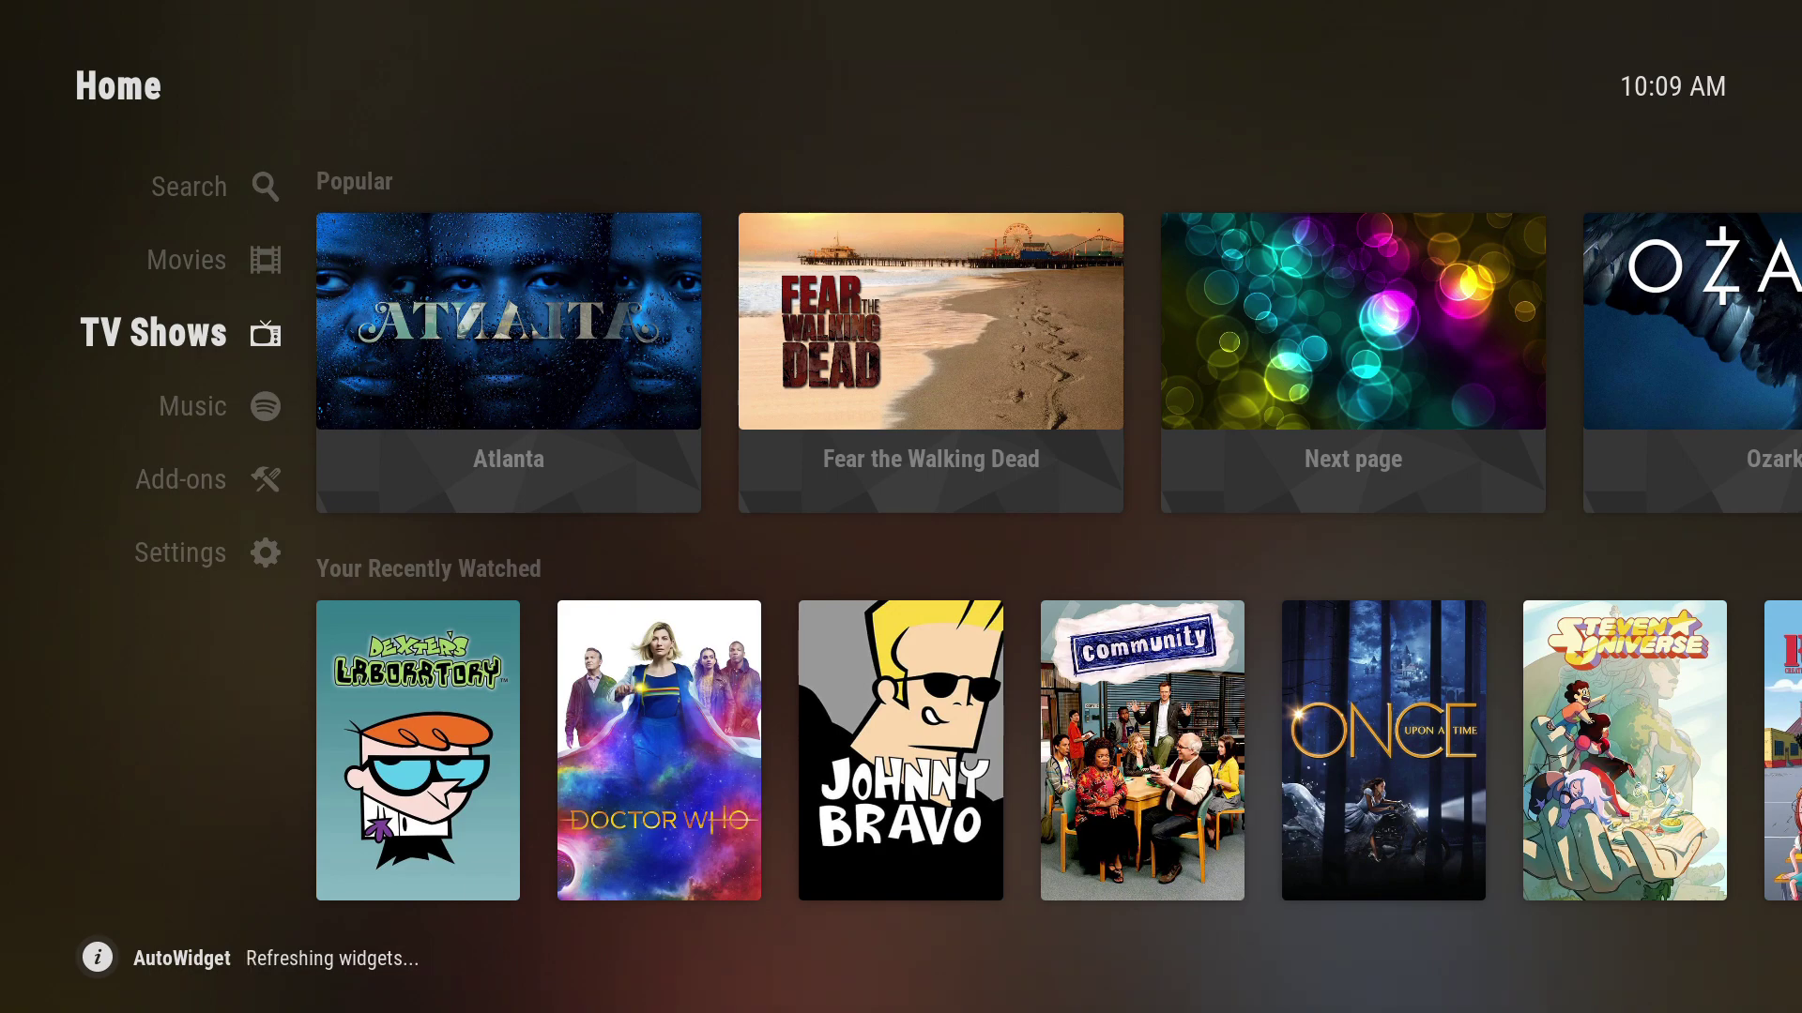
key("Up")
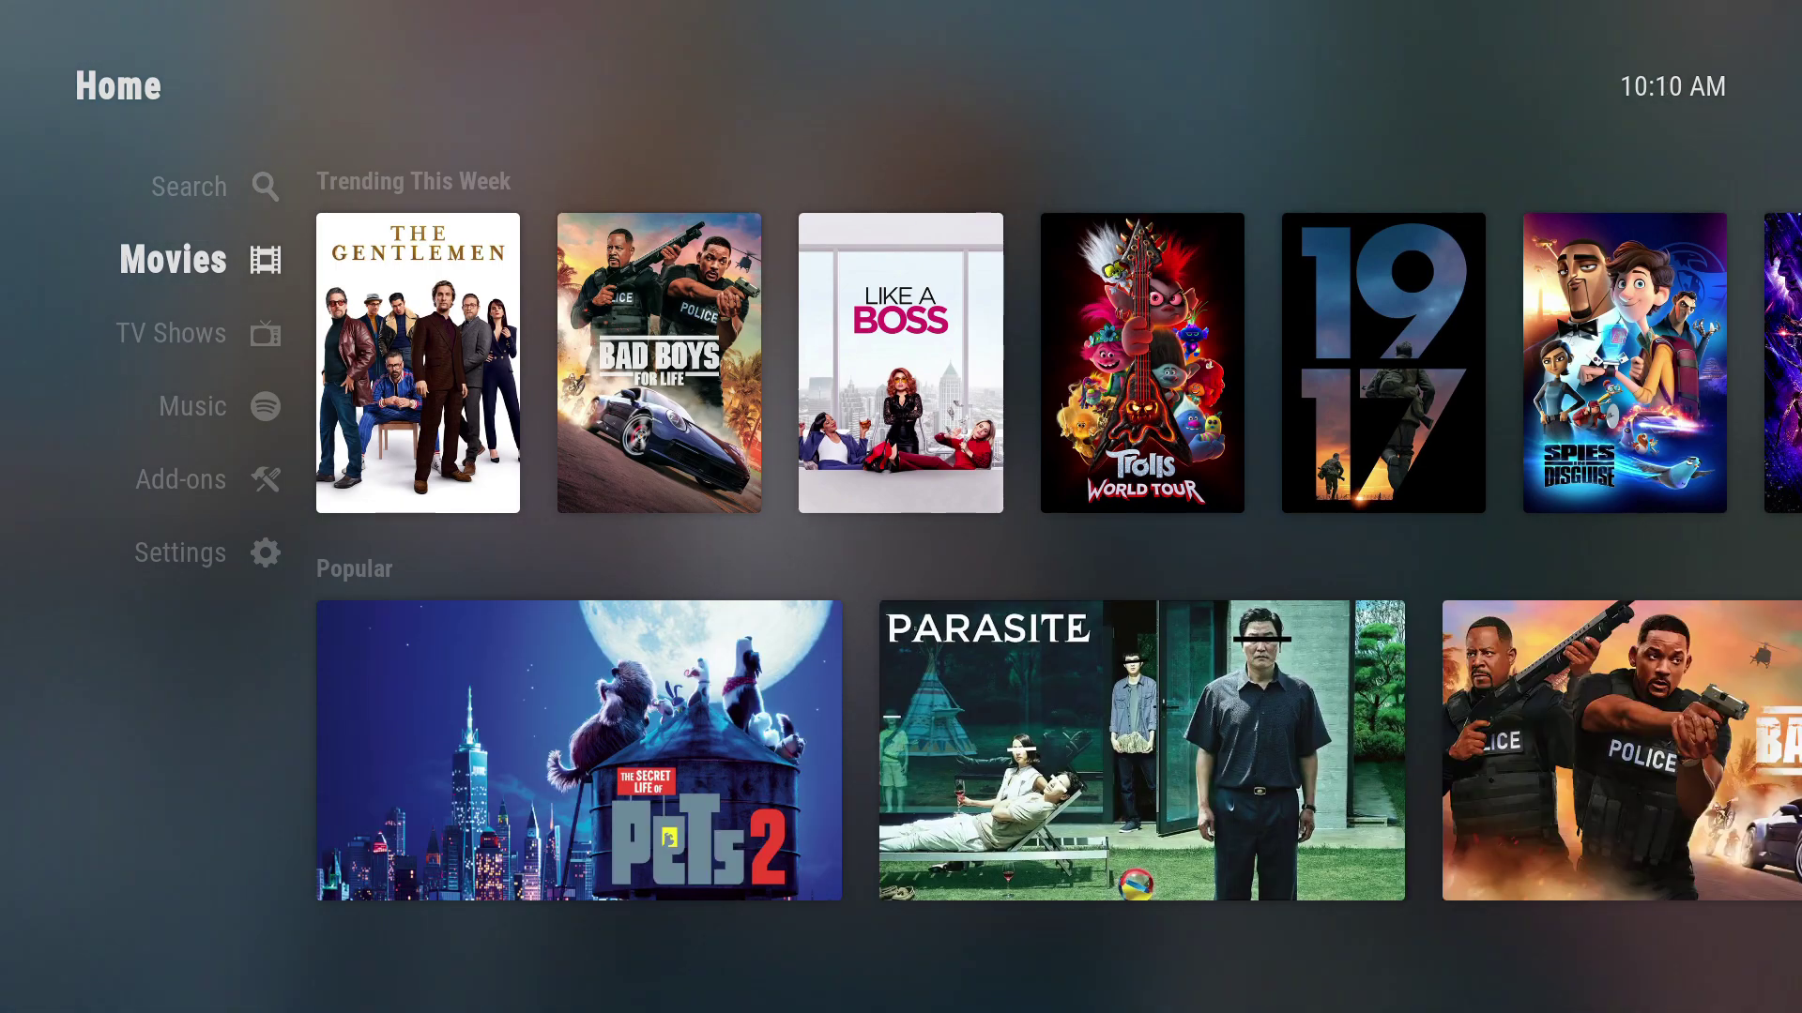
key("Down")
key("Down")
key("Down")
Open AutoWidget > My Groups > Studios, browse the paths, and bring up options for Marvel Studios
key("Right")
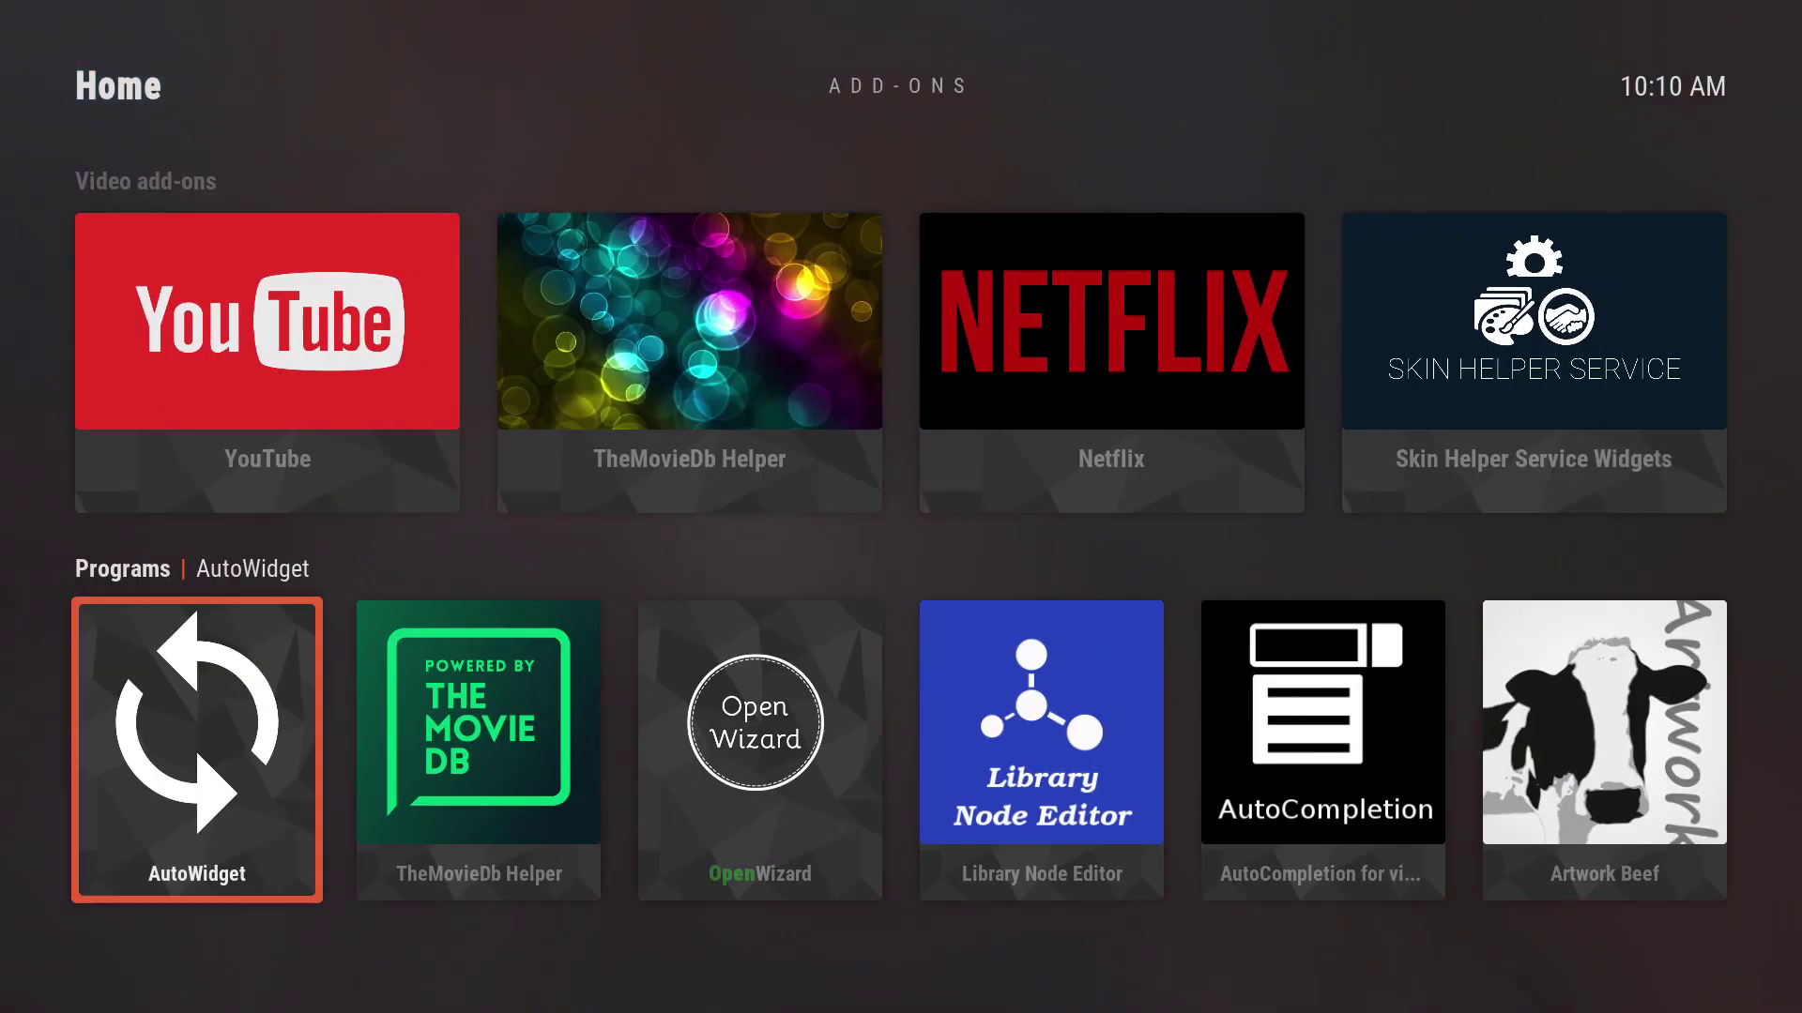
key("Return")
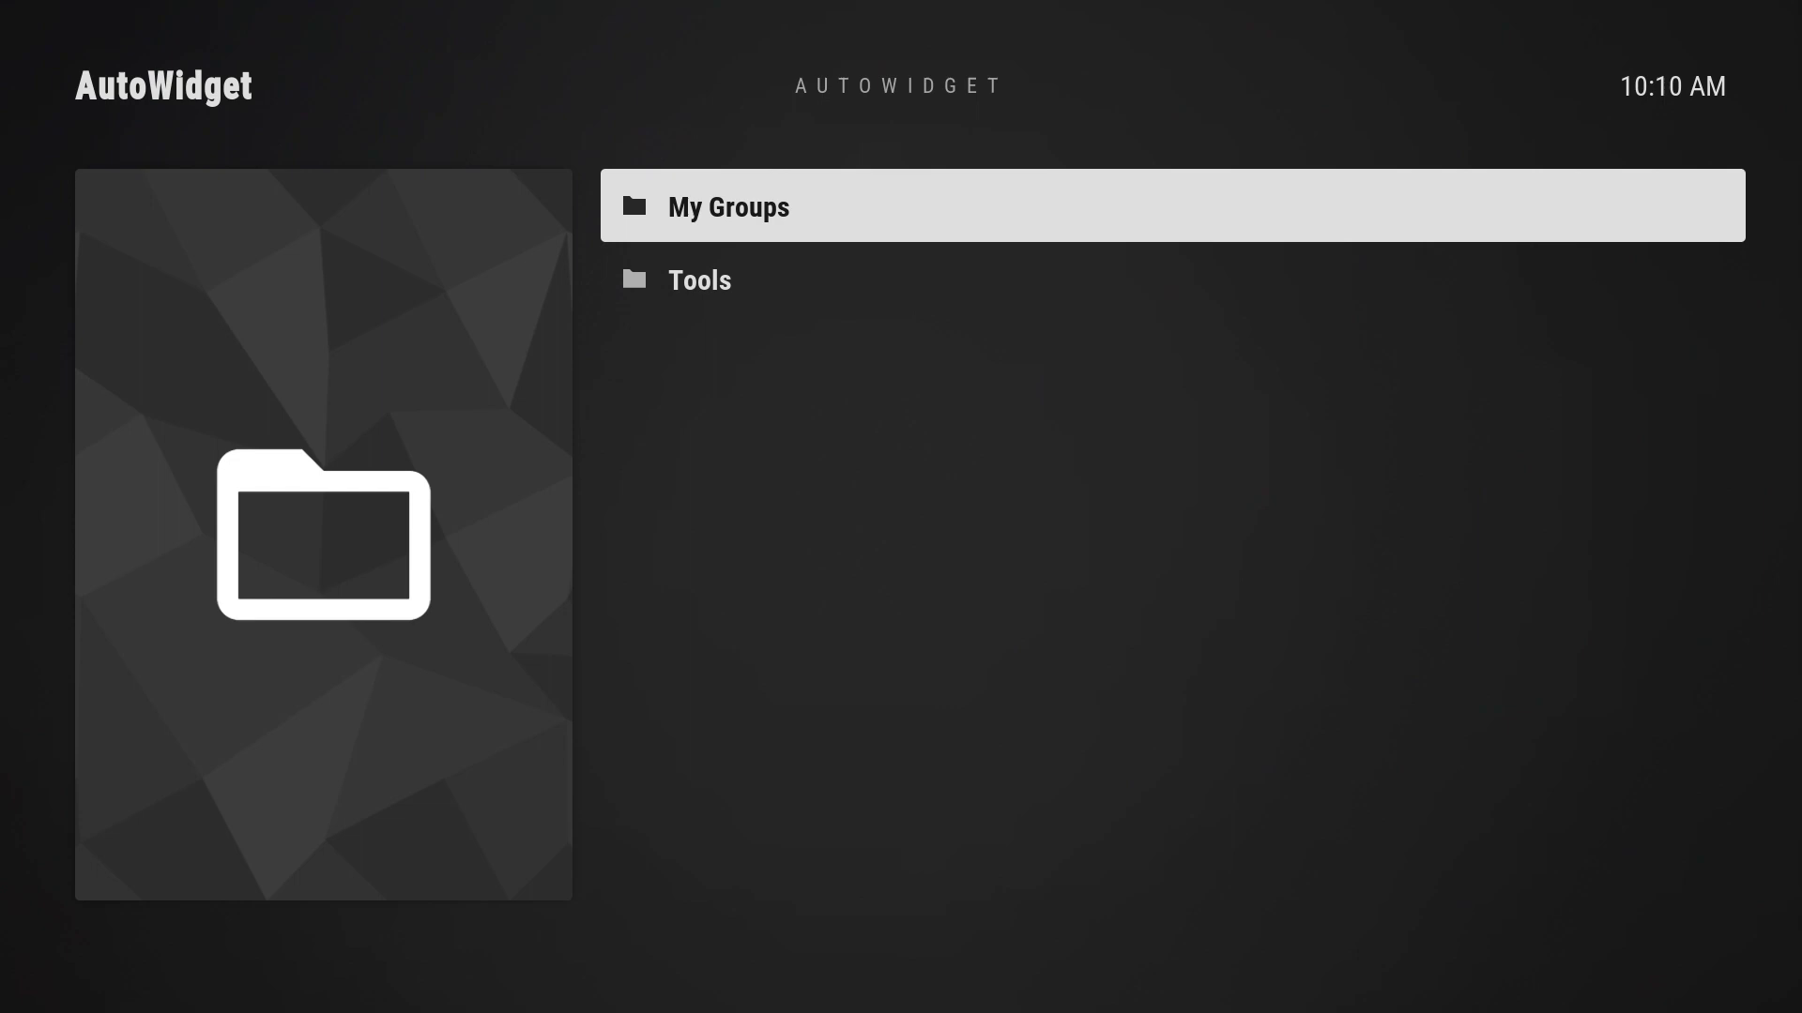
key("Return")
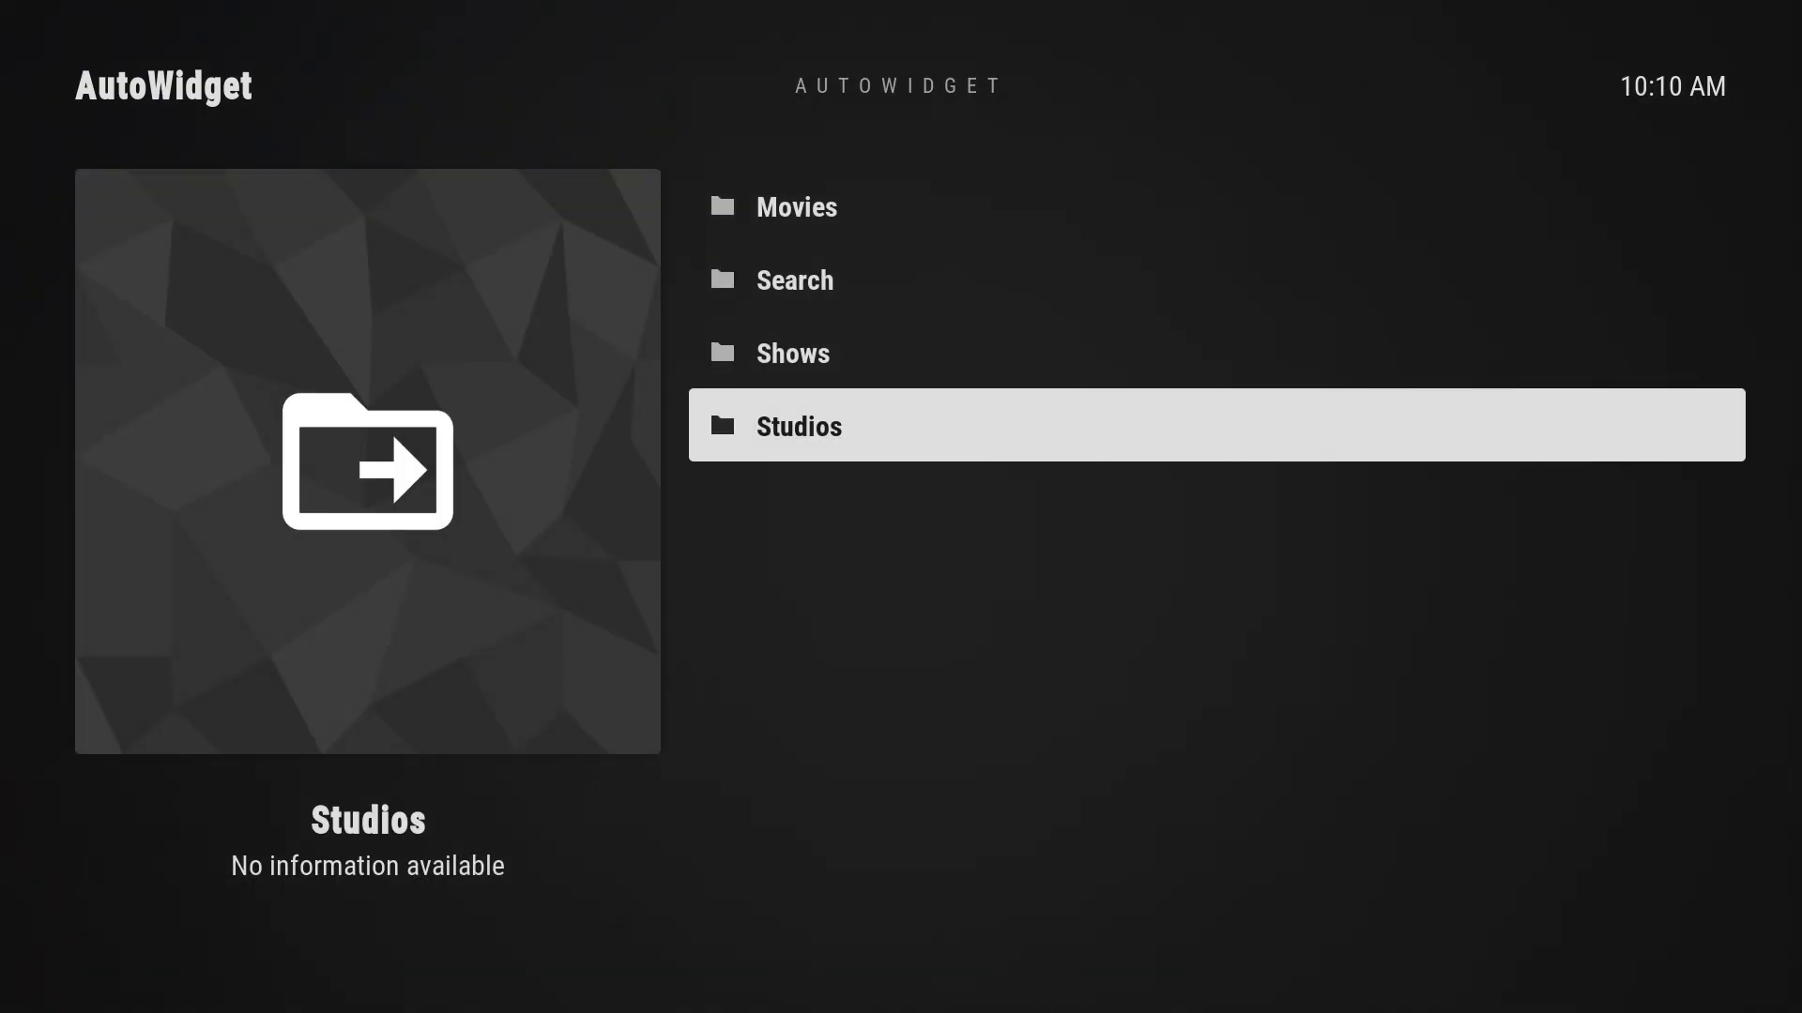
key("Return")
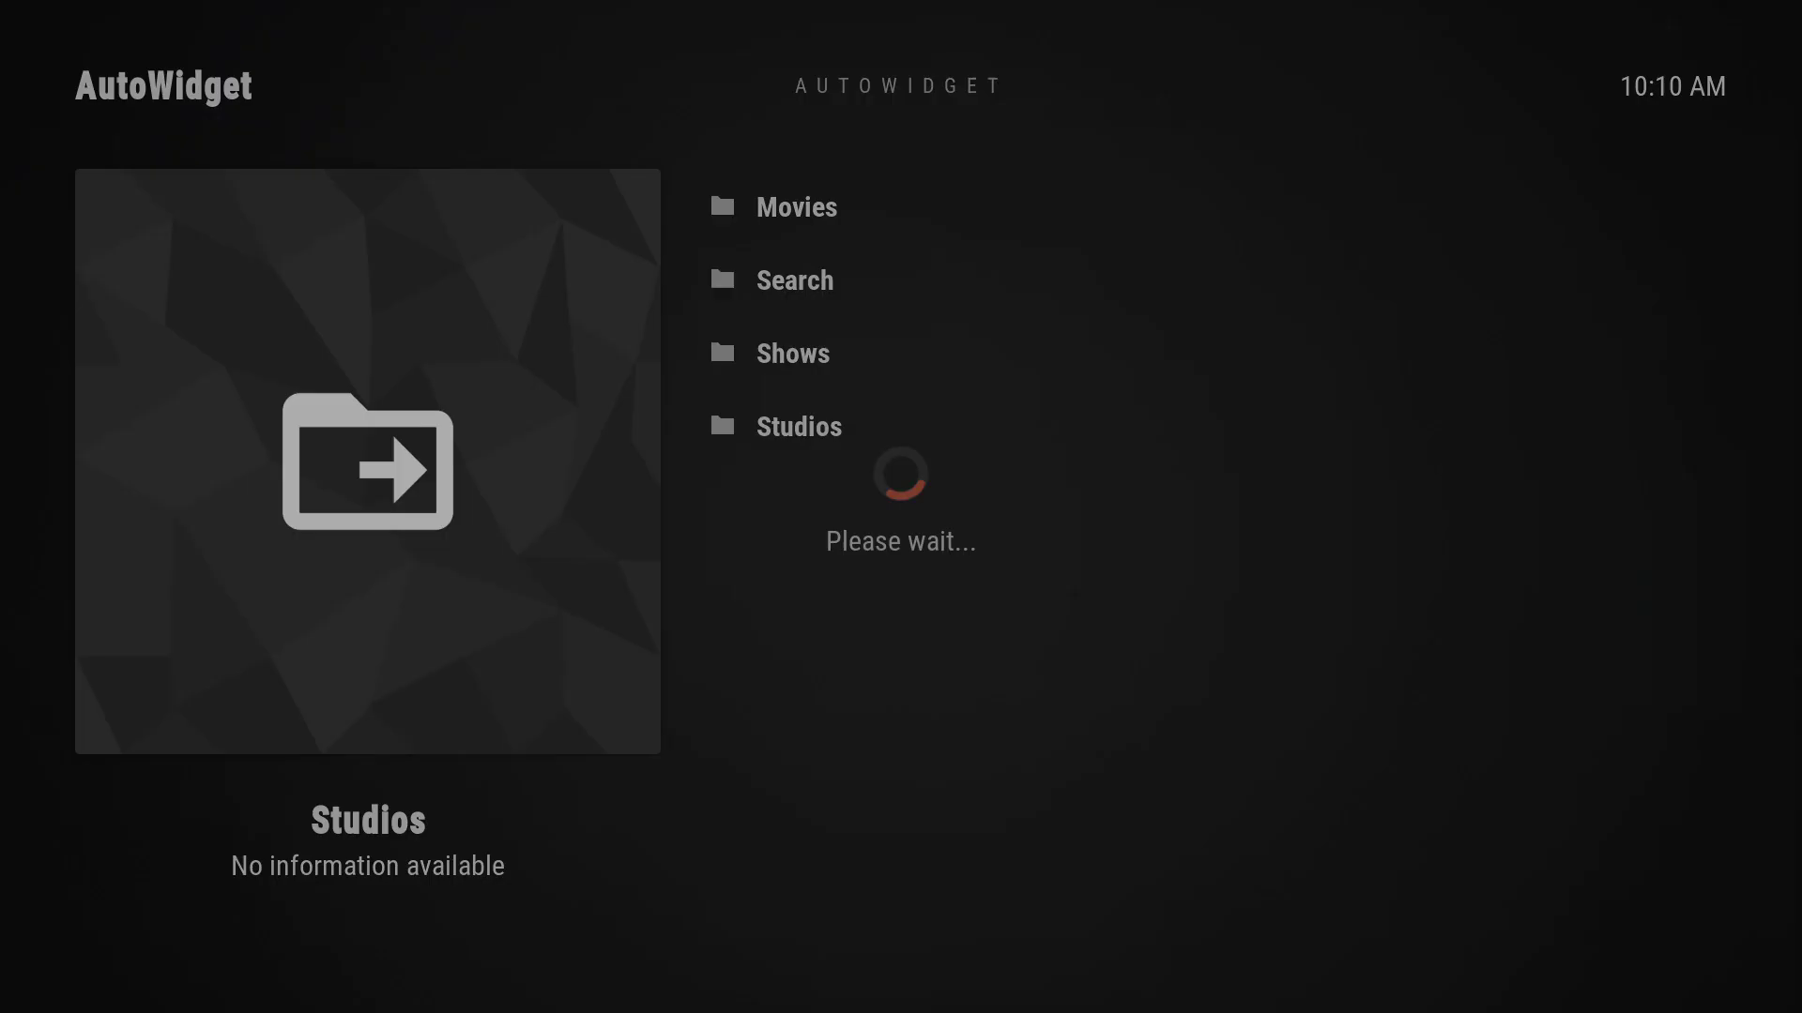
key("Down")
key("Down")
key("Down")
key("Down")
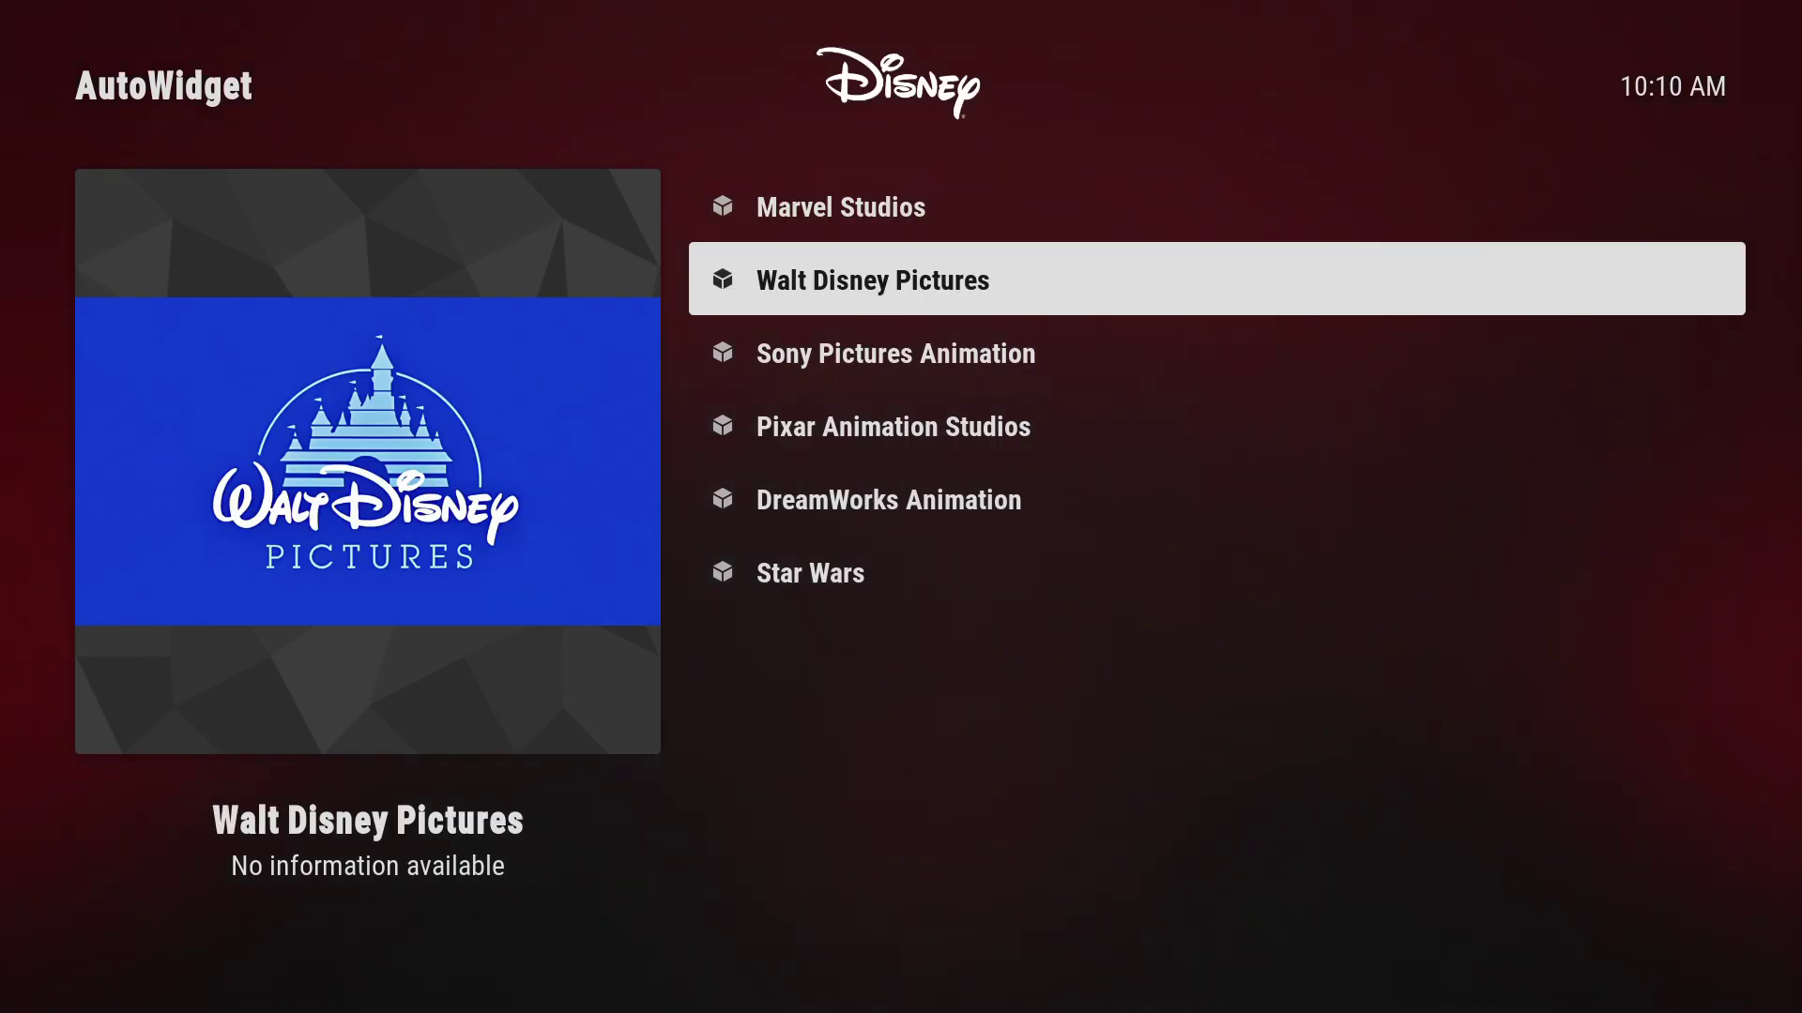
key("Up")
key("Up")
key("Up")
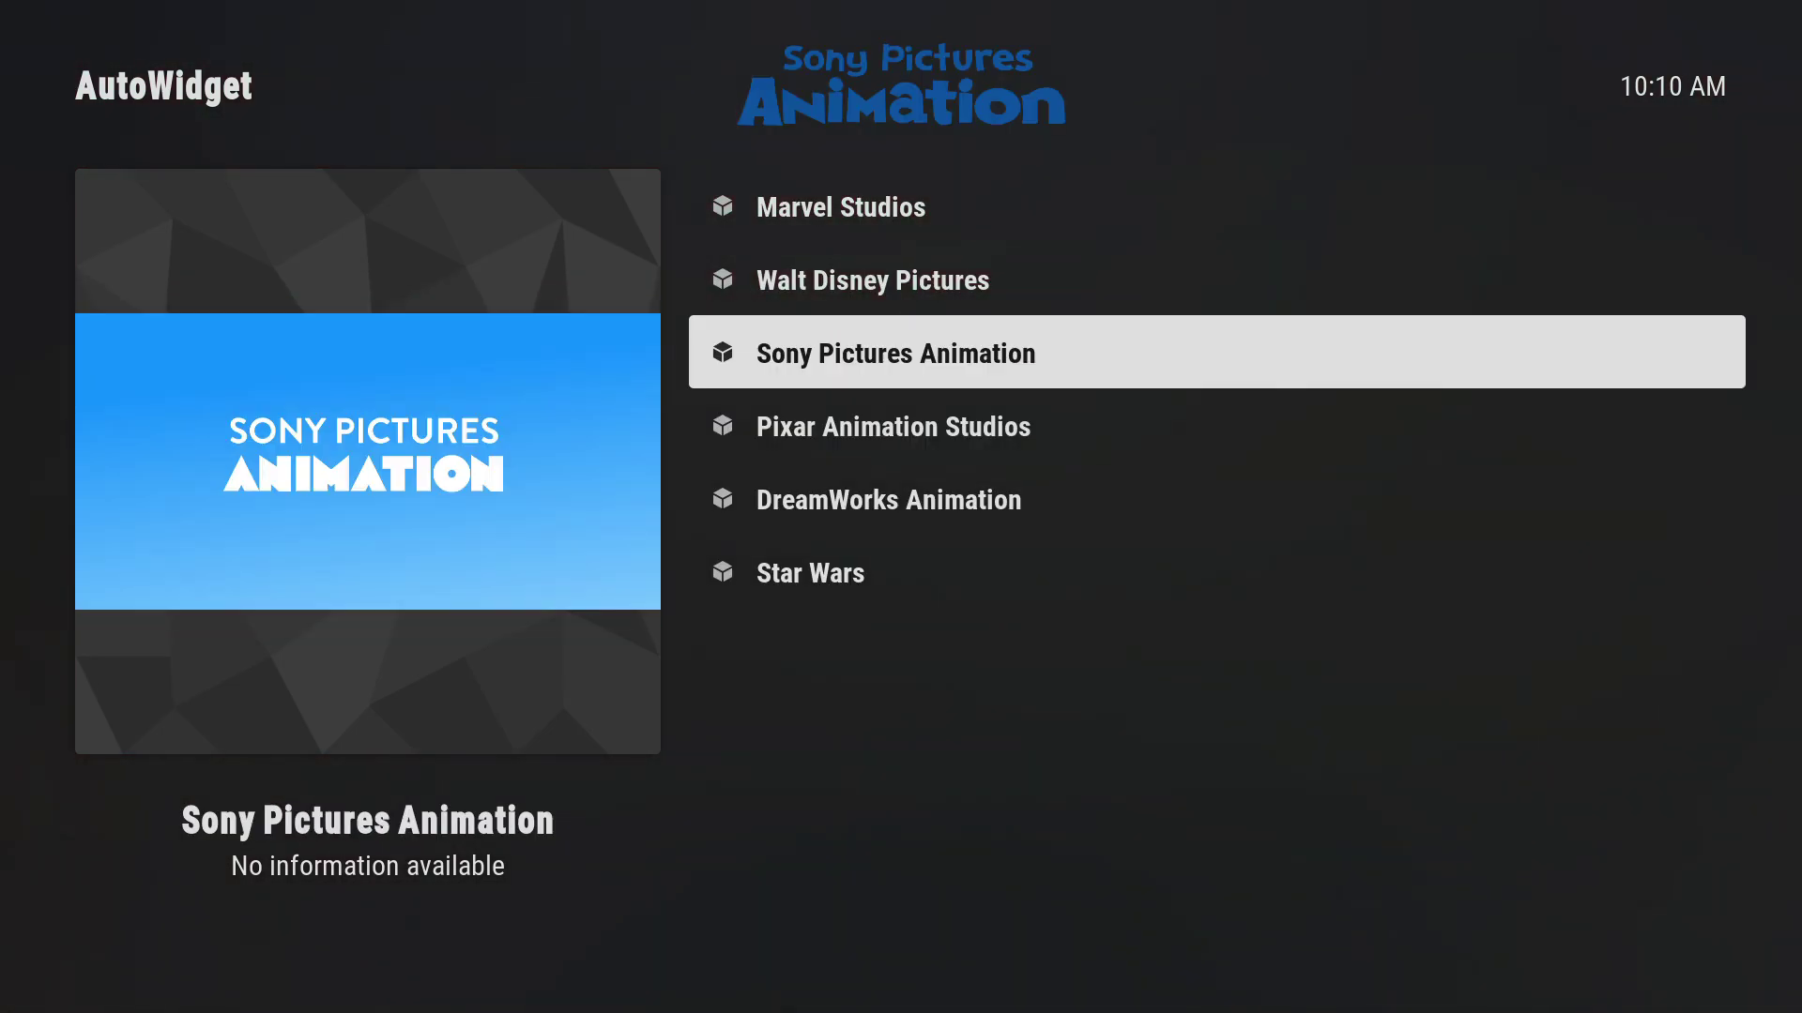
key("Up")
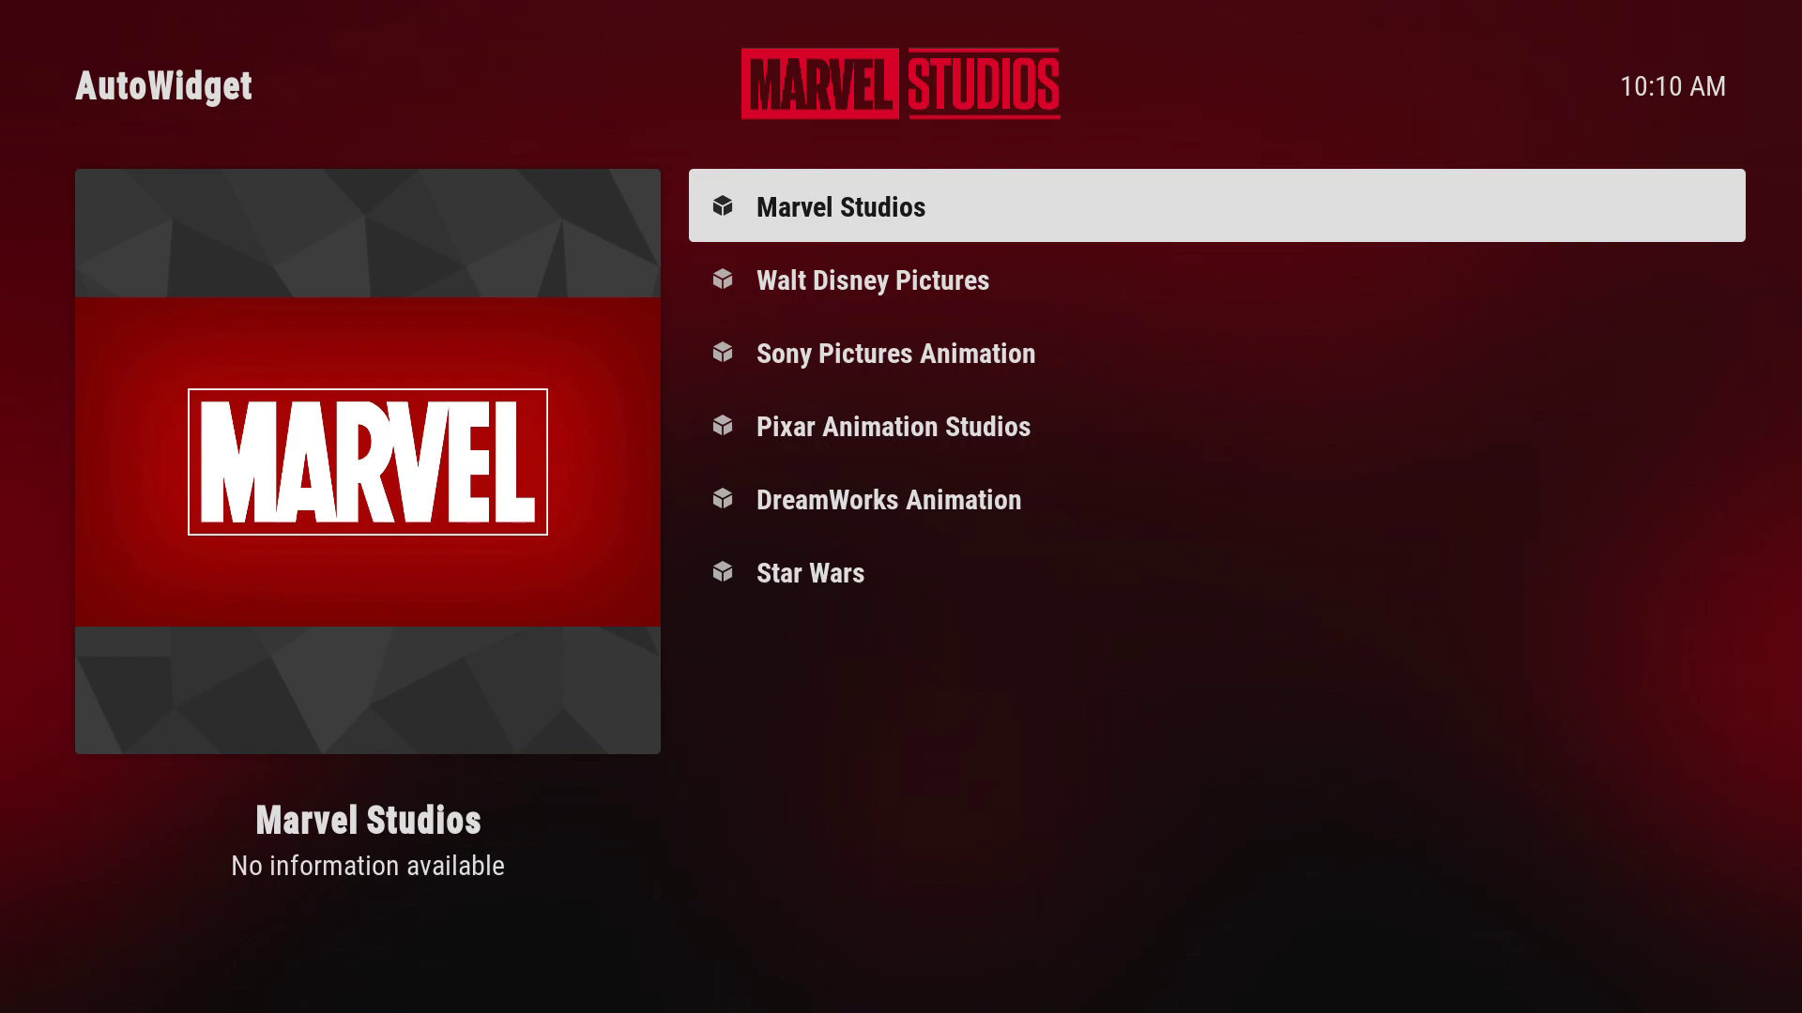
key("c")
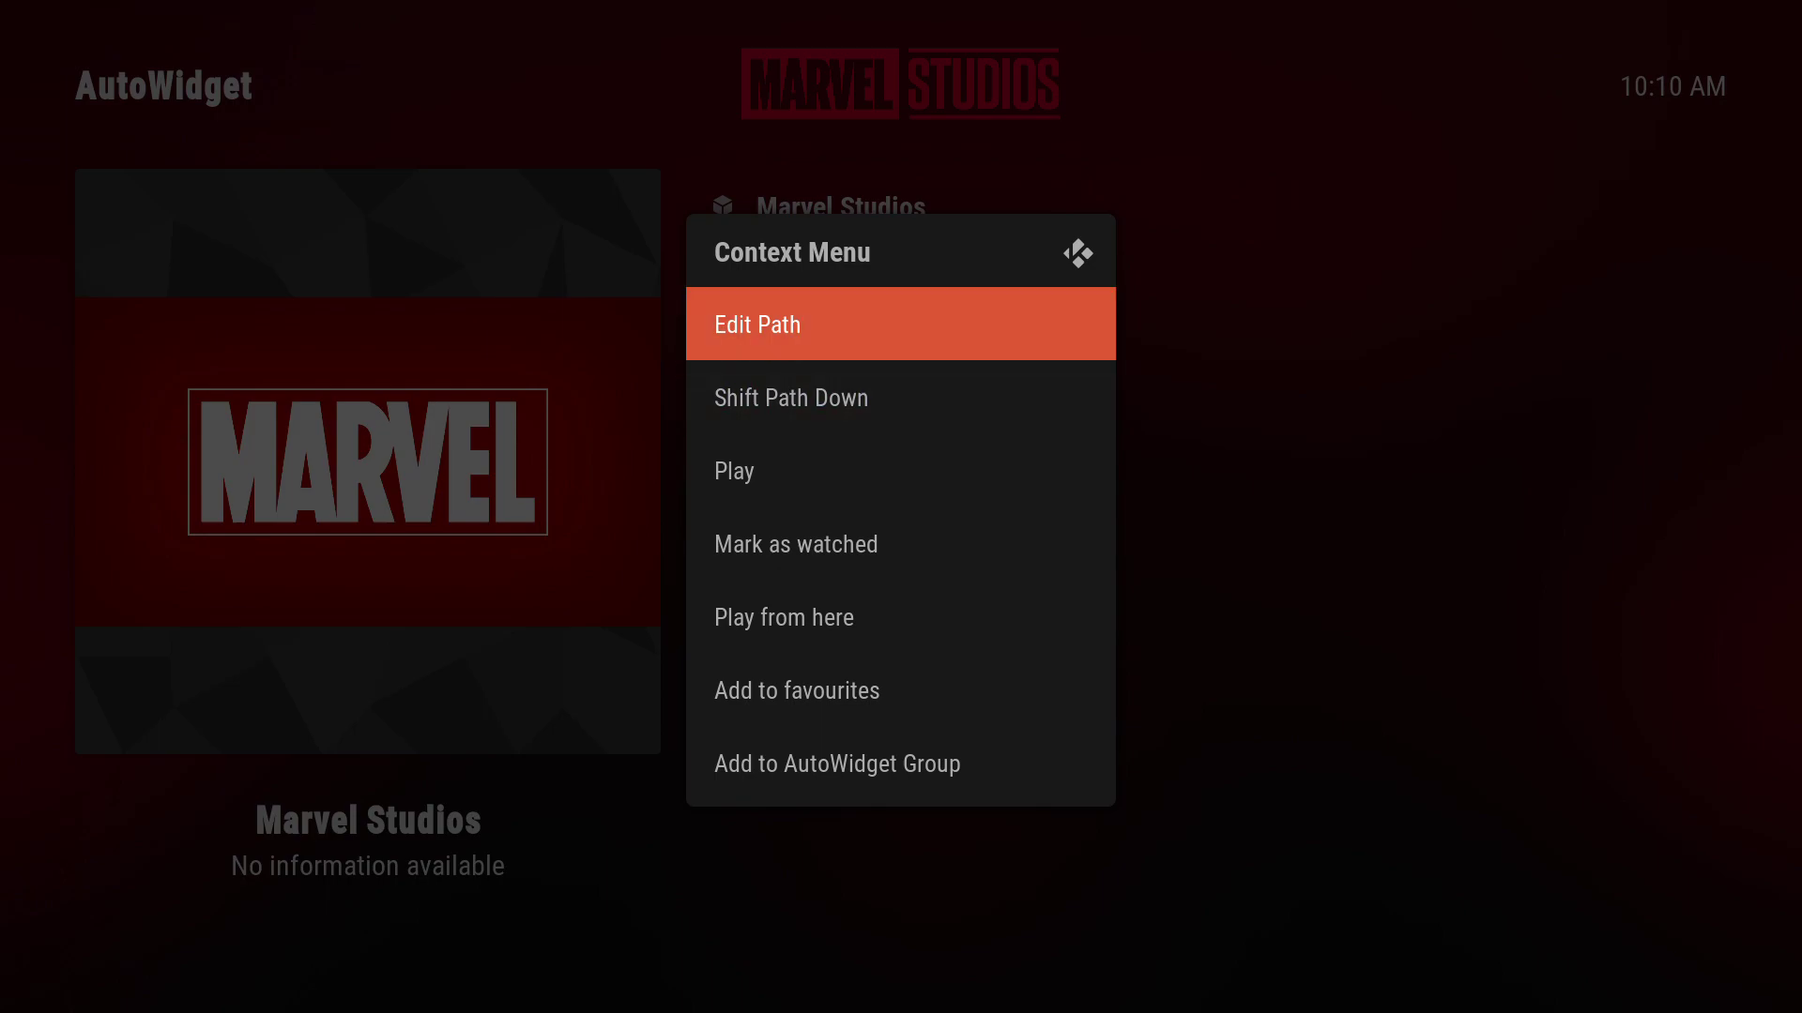
key("Return")
key("Down")
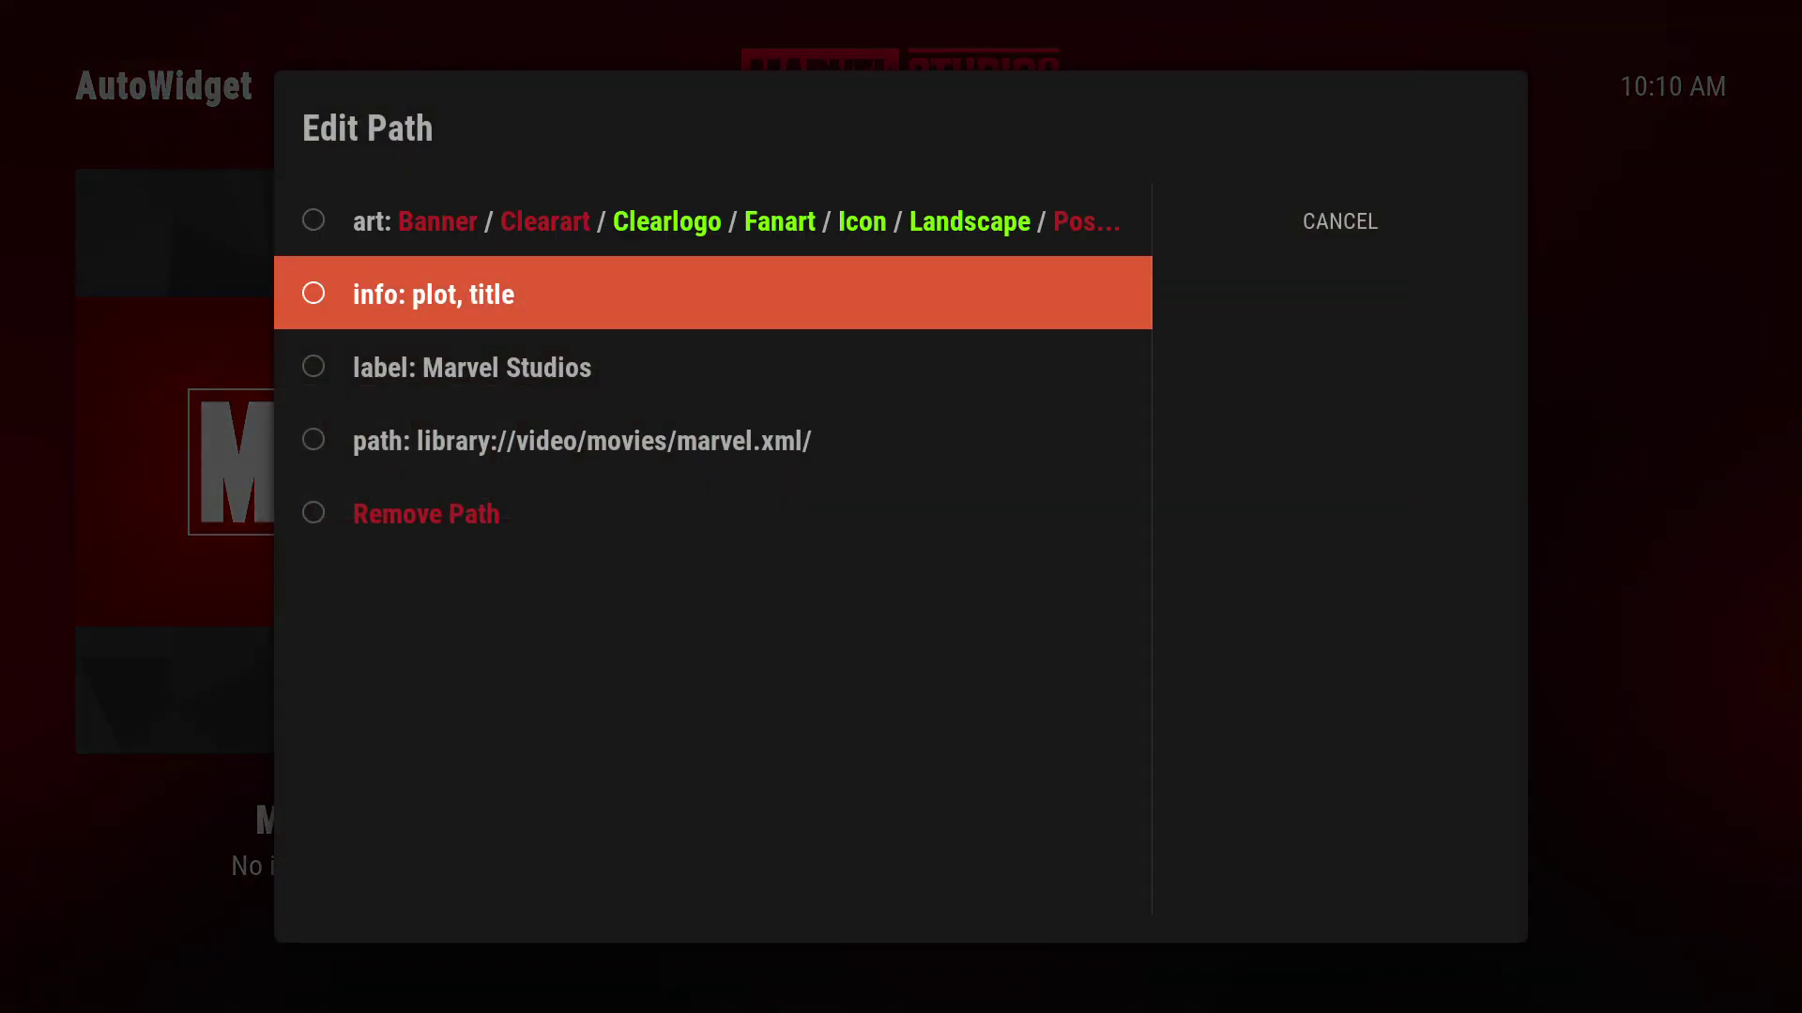
key("Down")
key("Down")
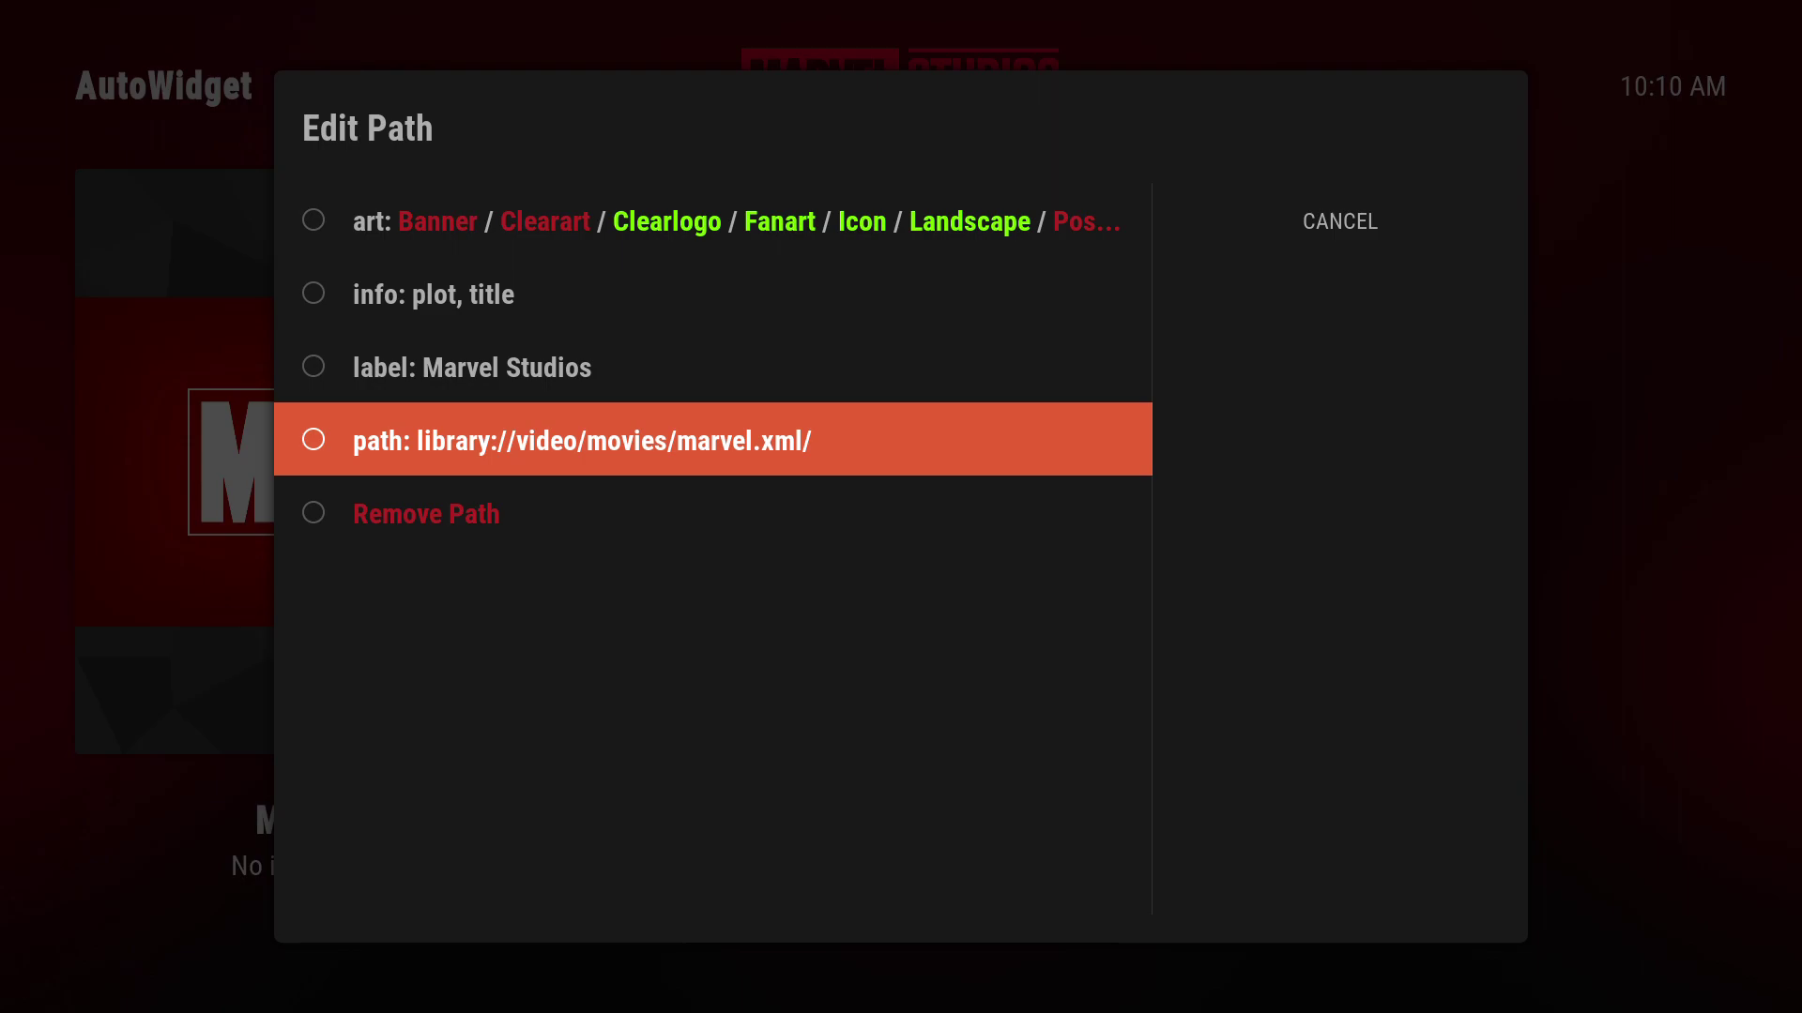
key("Up")
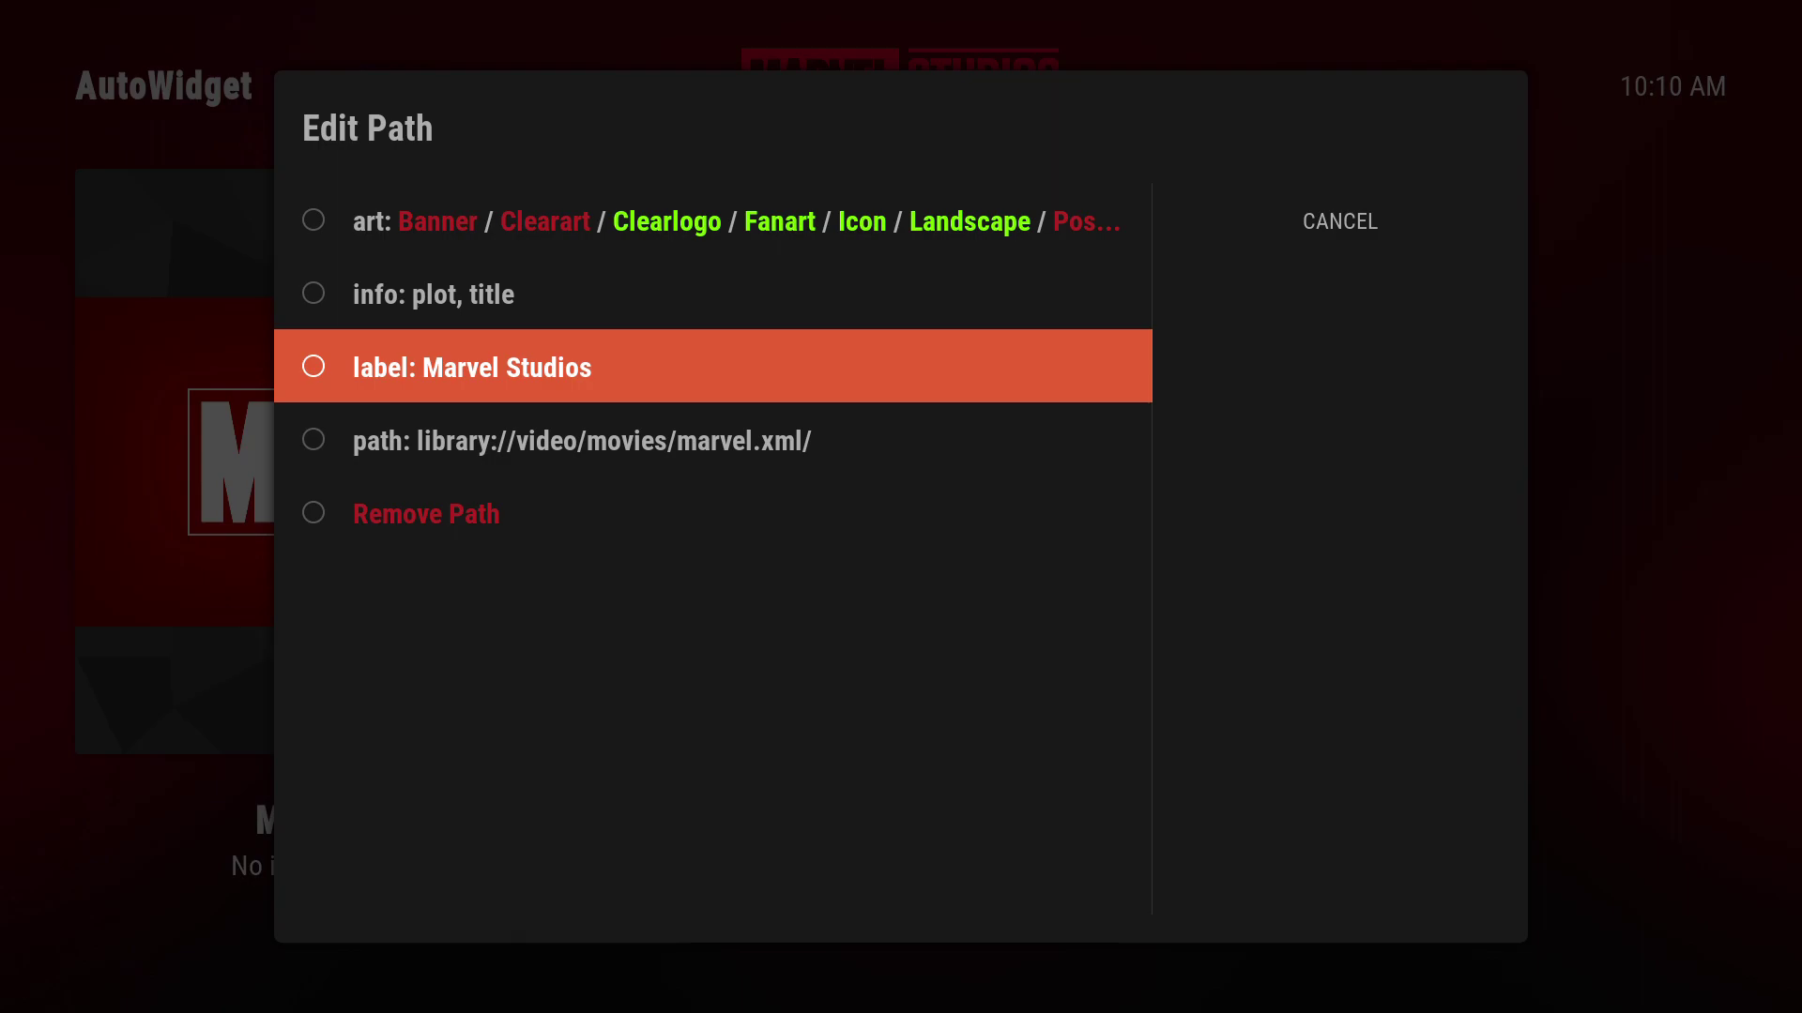
key("Up")
key("Up")
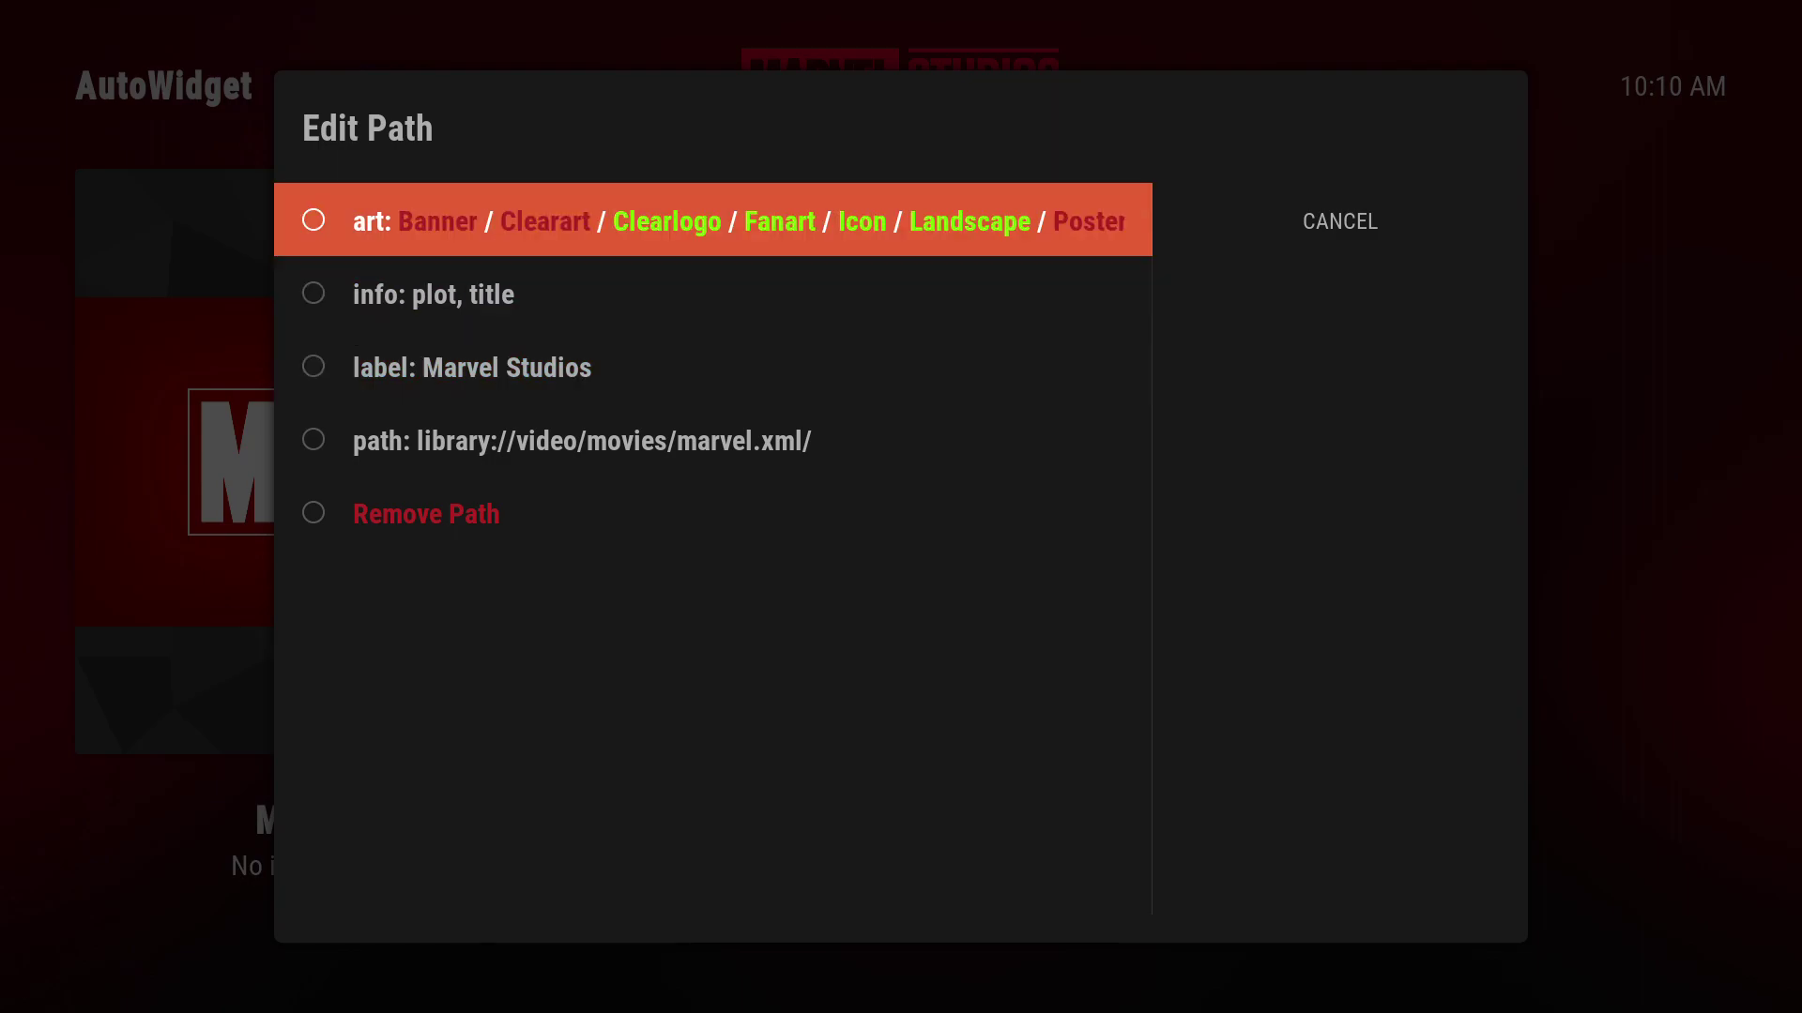
key("Return")
key("Down")
key("Down")
key("Down")
key("Down")
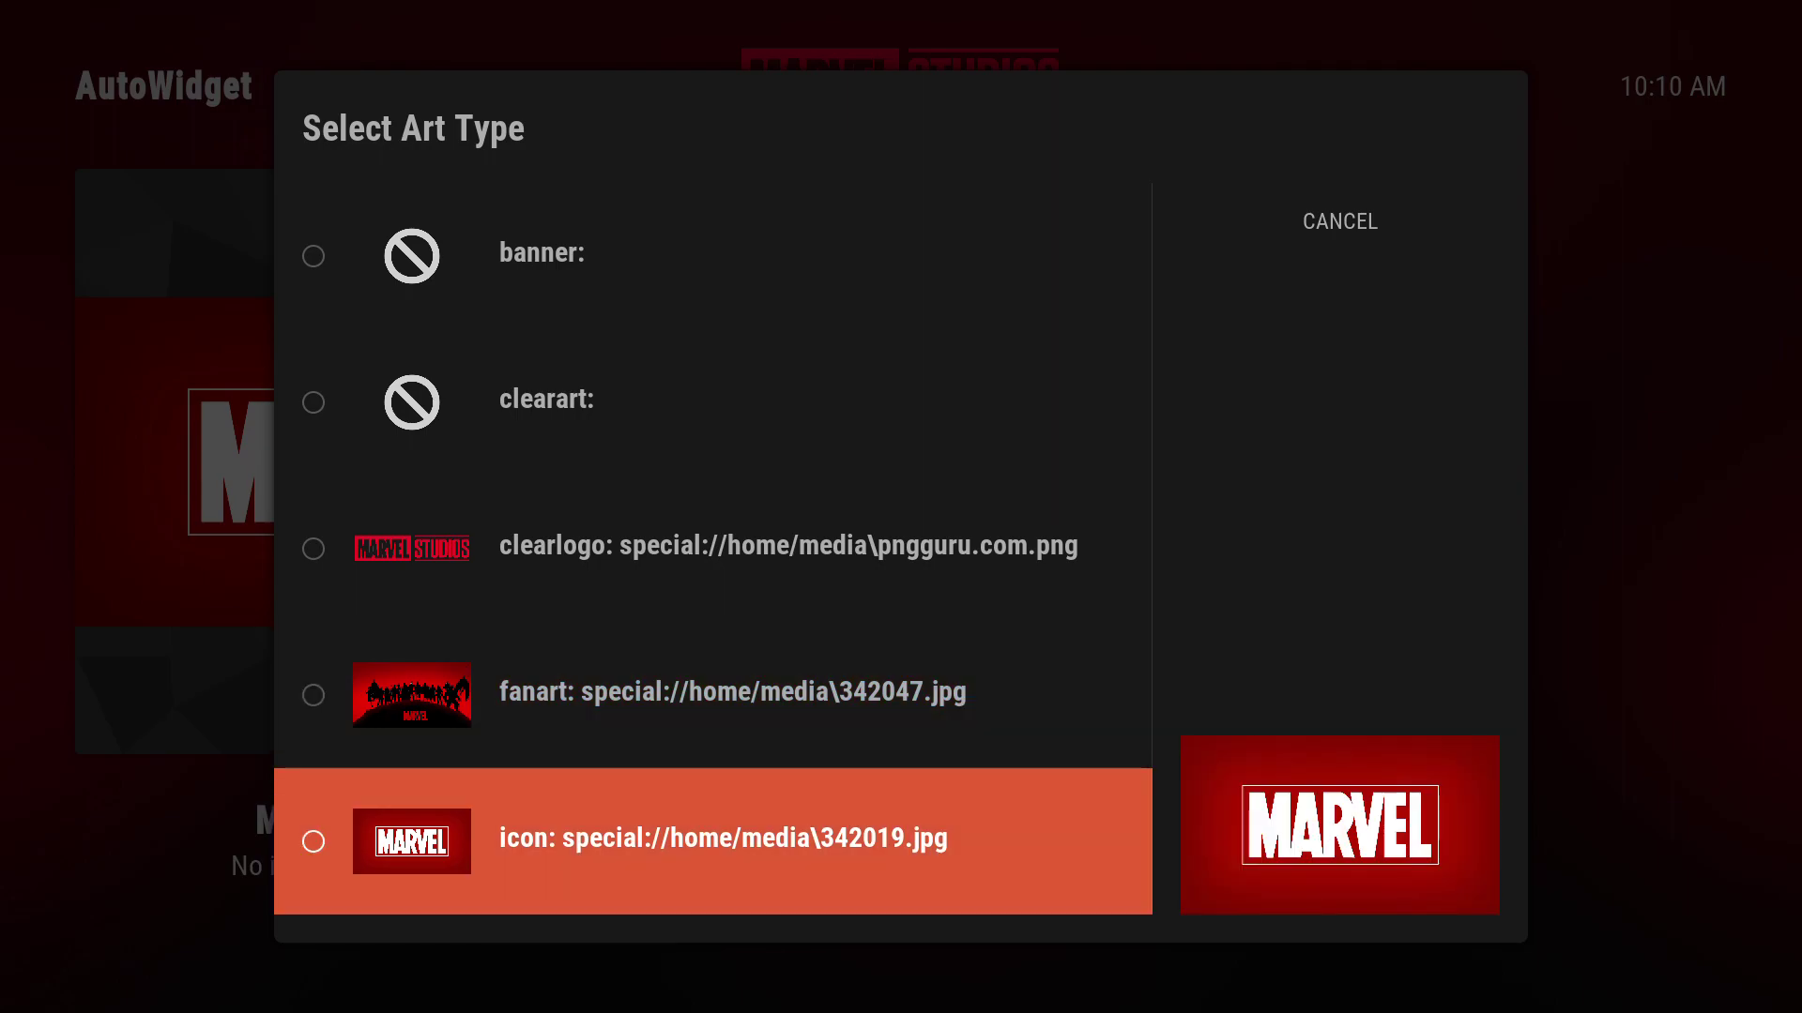
key("Down")
key("Down")
key("Up")
key("Up")
key("Up")
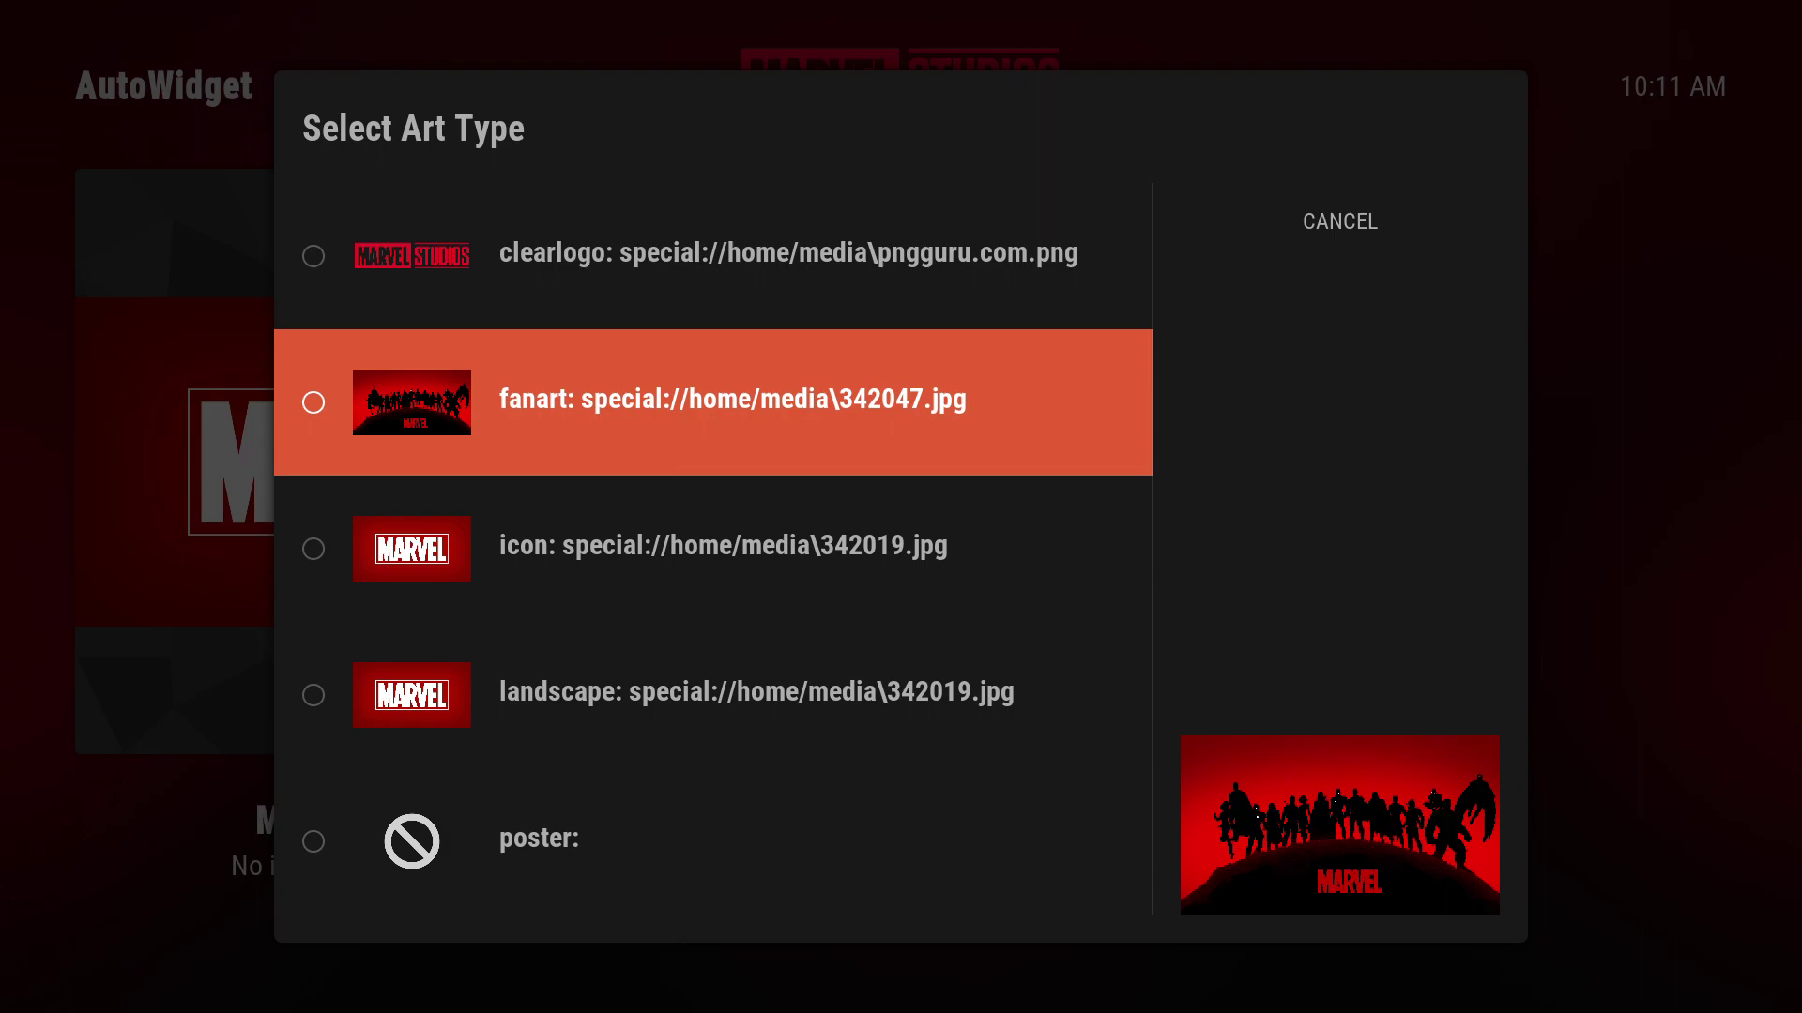
key("Down")
key("Down")
key("Down")
key("Up")
key("Up")
key("Up")
key("Up")
key("Up")
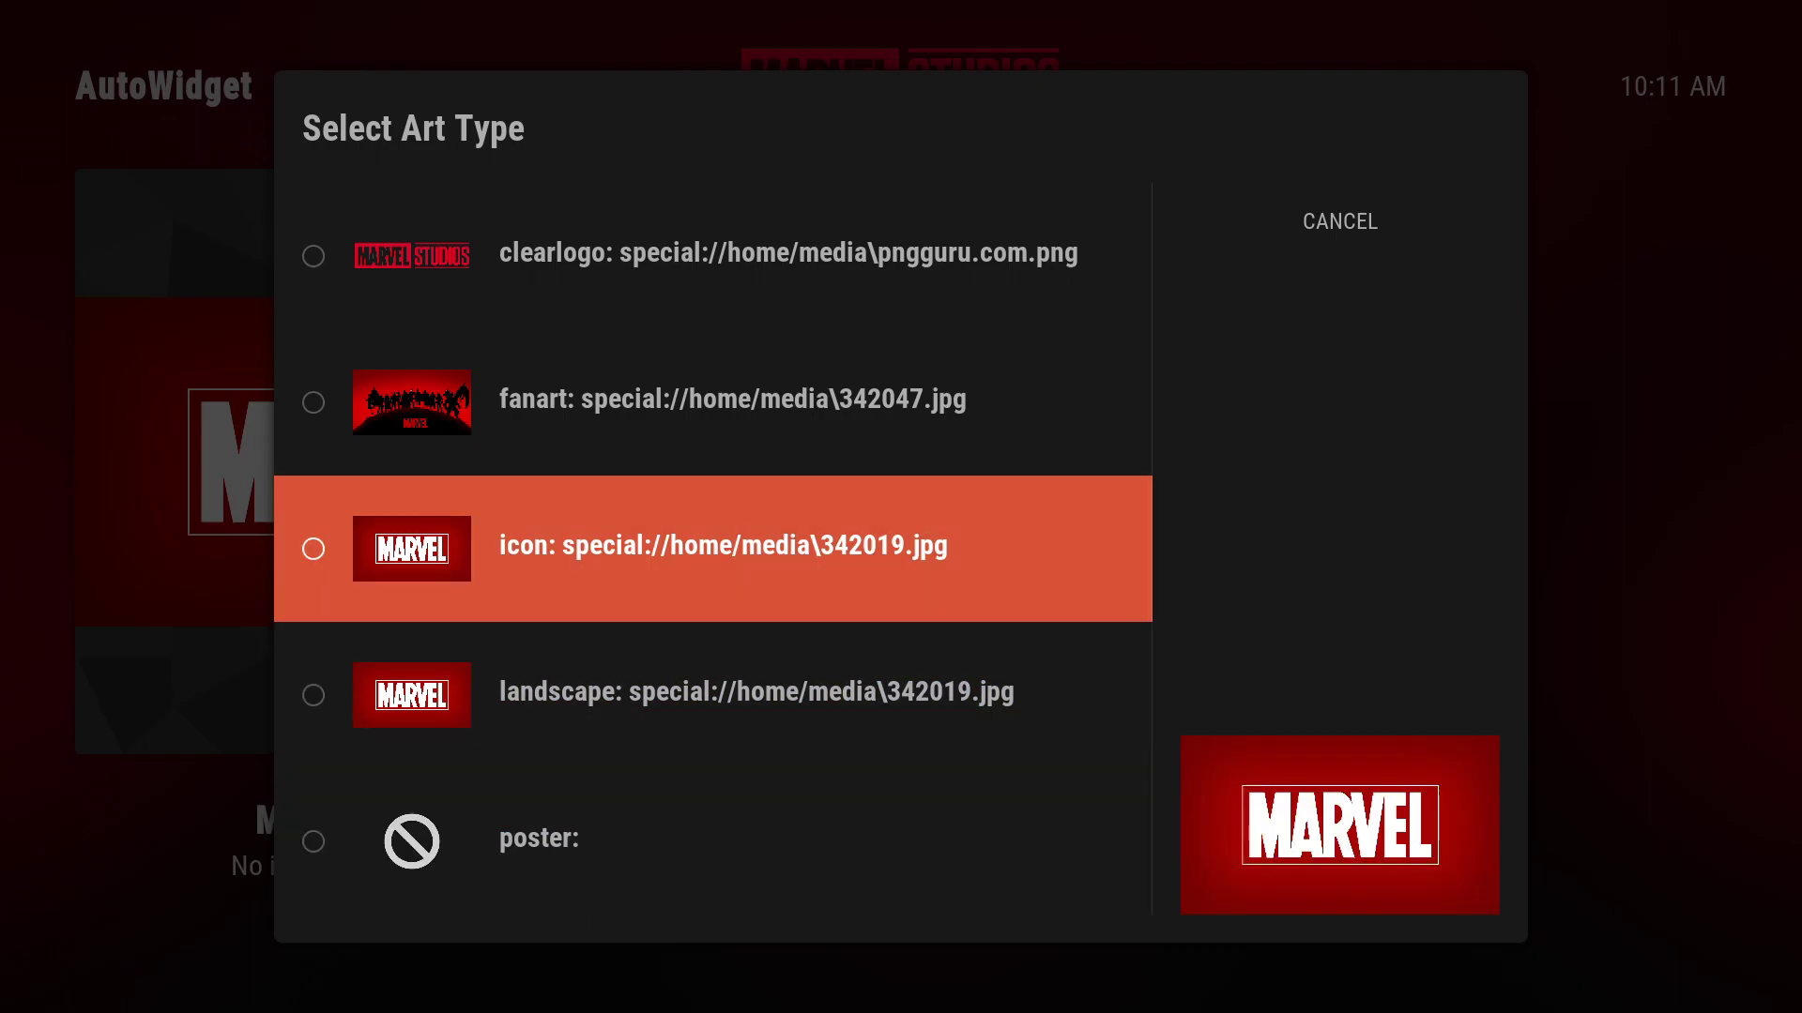
key("Up")
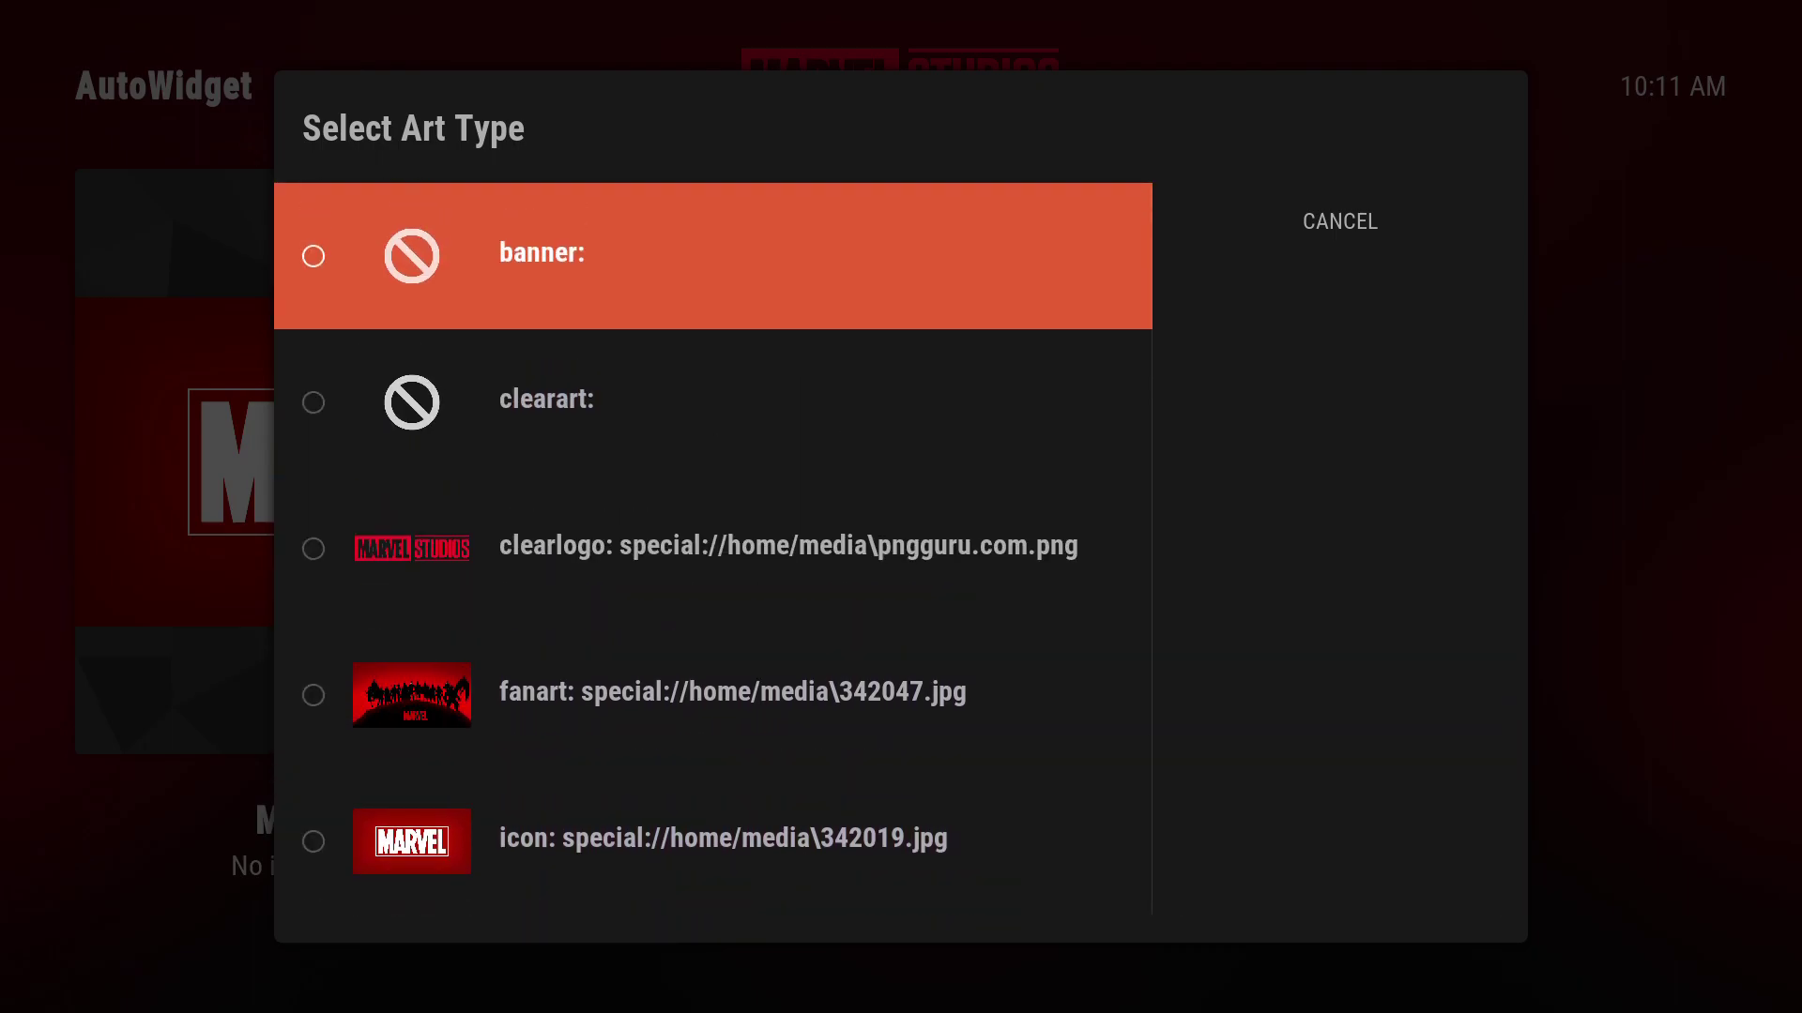
key("Escape")
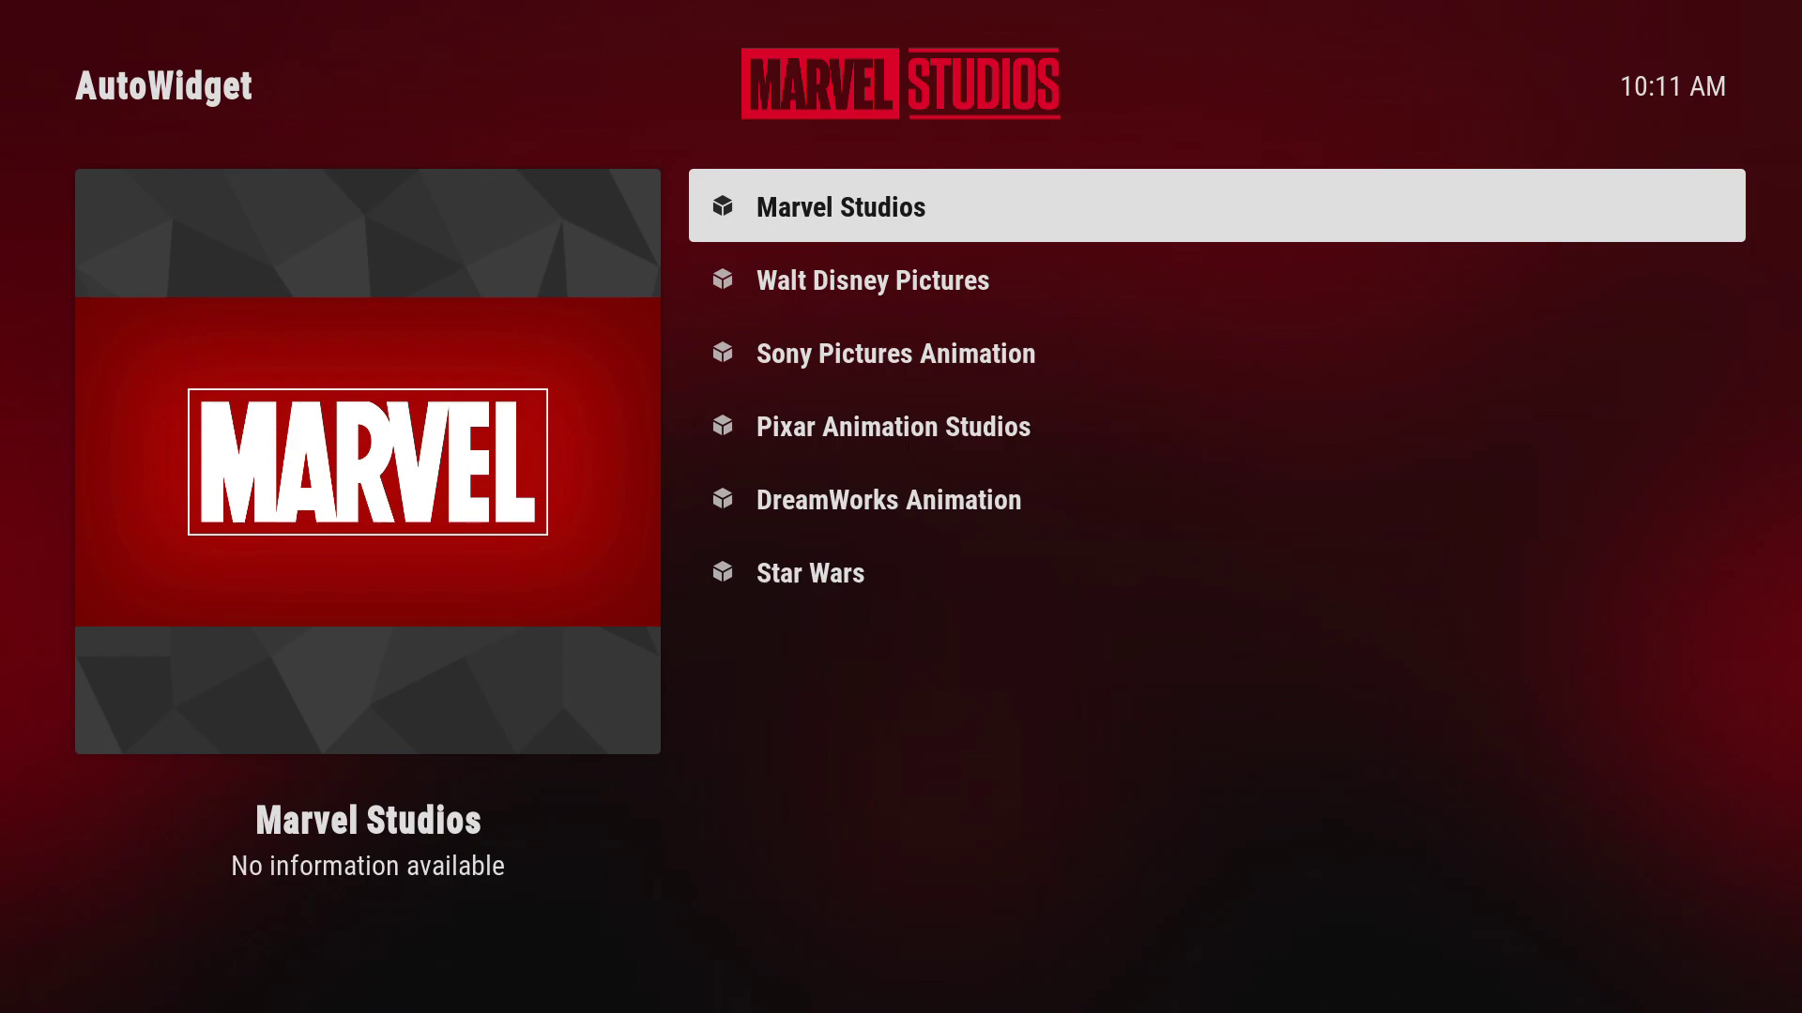
Edit the Marvel Studios path's label, shortening it to 'Marvel'
key("c")
key("Return")
key("Down")
key("Down")
key("Return")
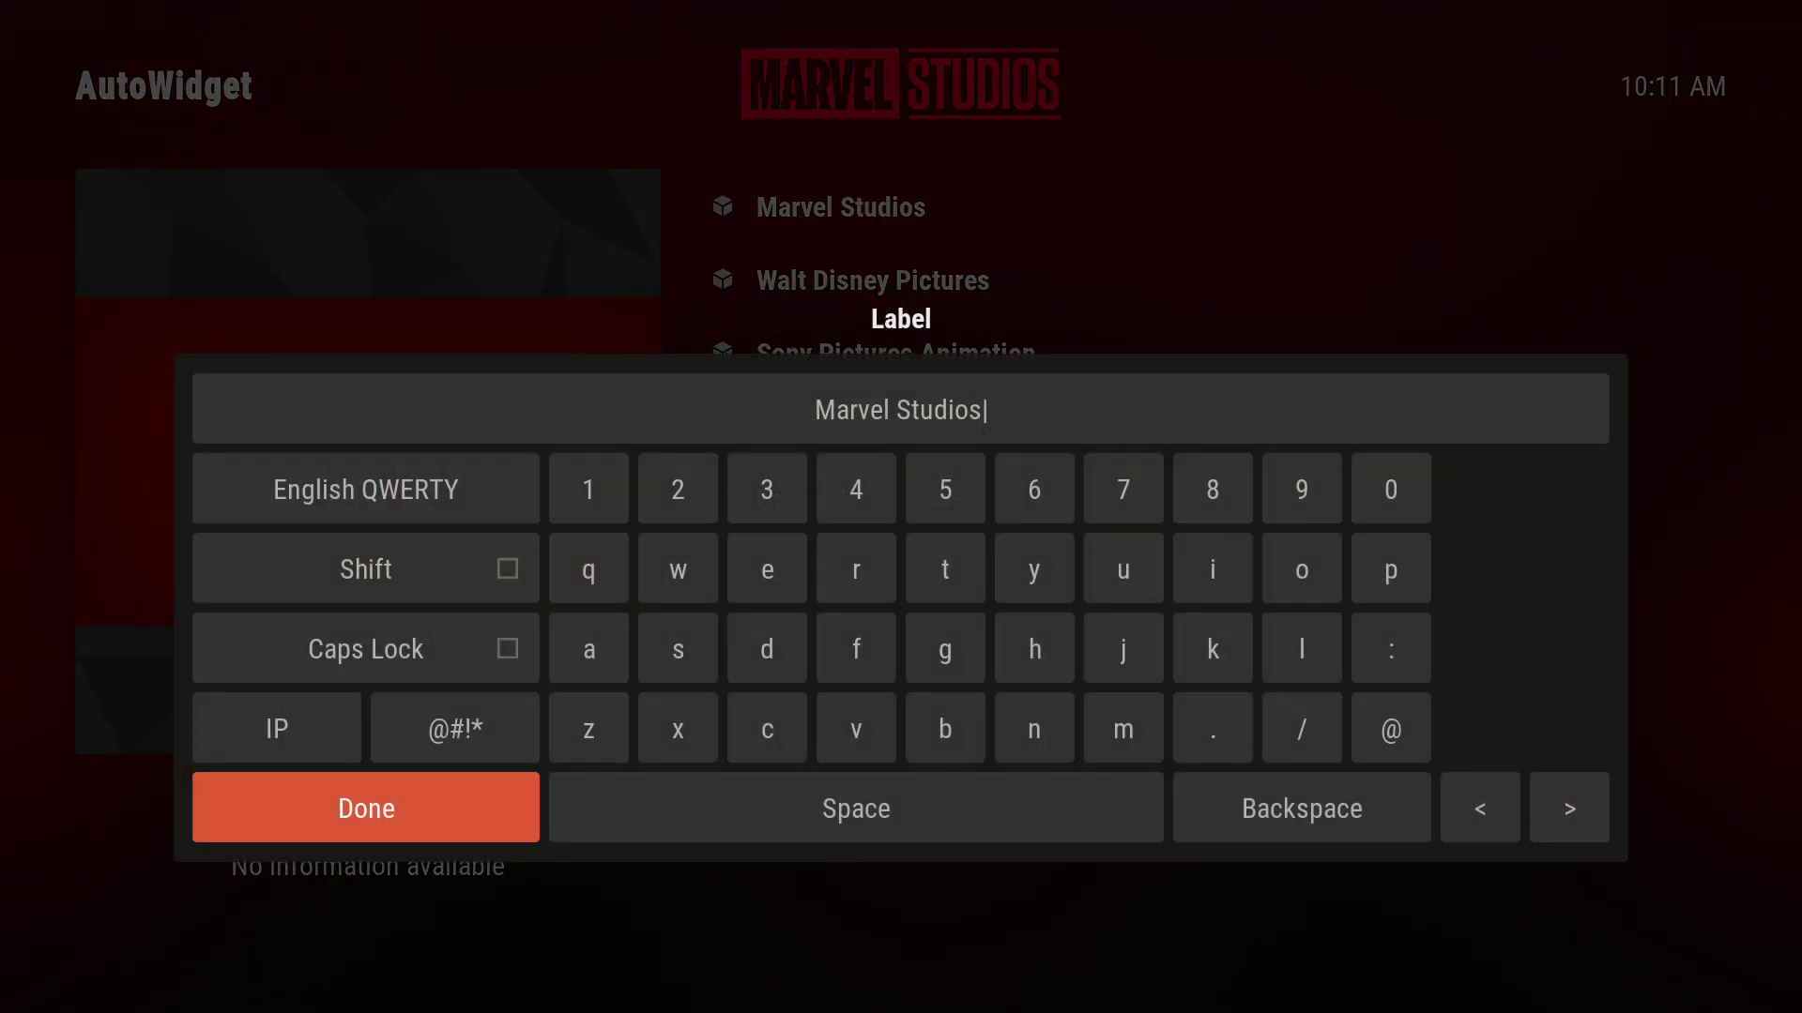
key("BackSpace")
key("BackSpace")
key("BackSpace")
key("BackSpace")
key("BackSpace")
key("BackSpace")
key("BackSpace")
key("BackSpace")
key("Return")
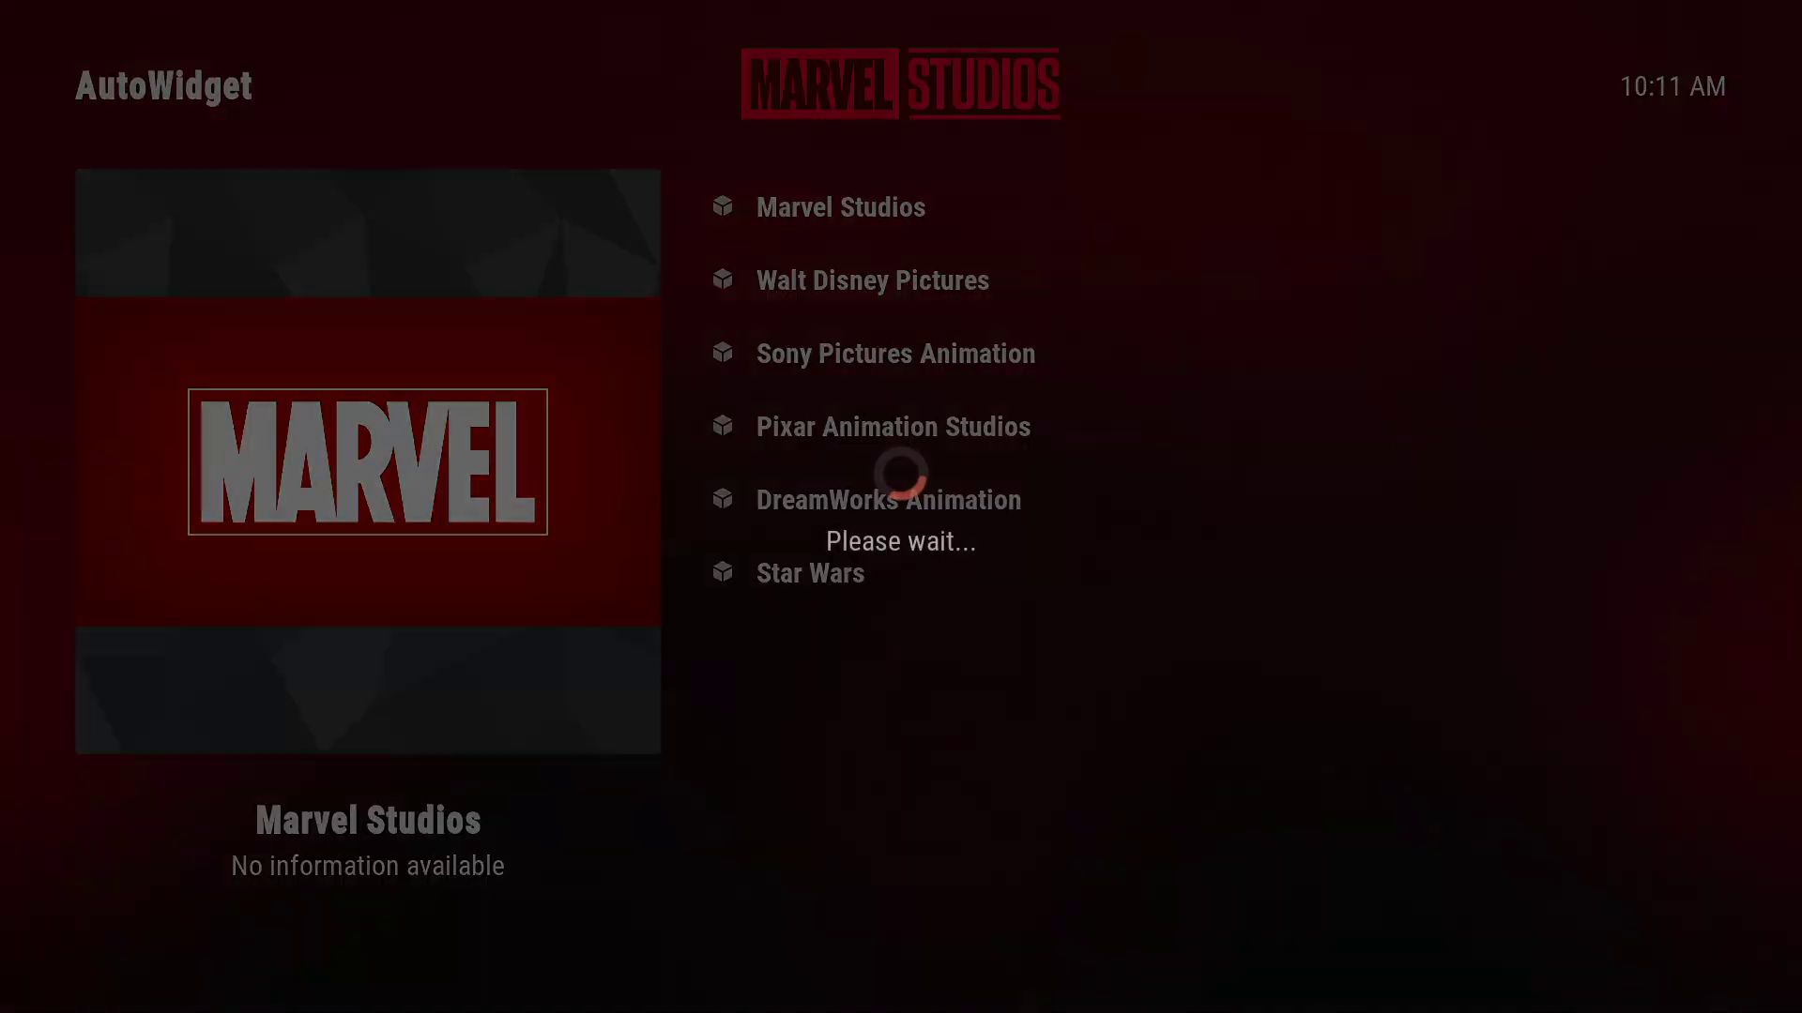
Open the Pixar Animation Studios path editor and cancel without changes
key("Down")
key("Down")
key("Down")
key("Down")
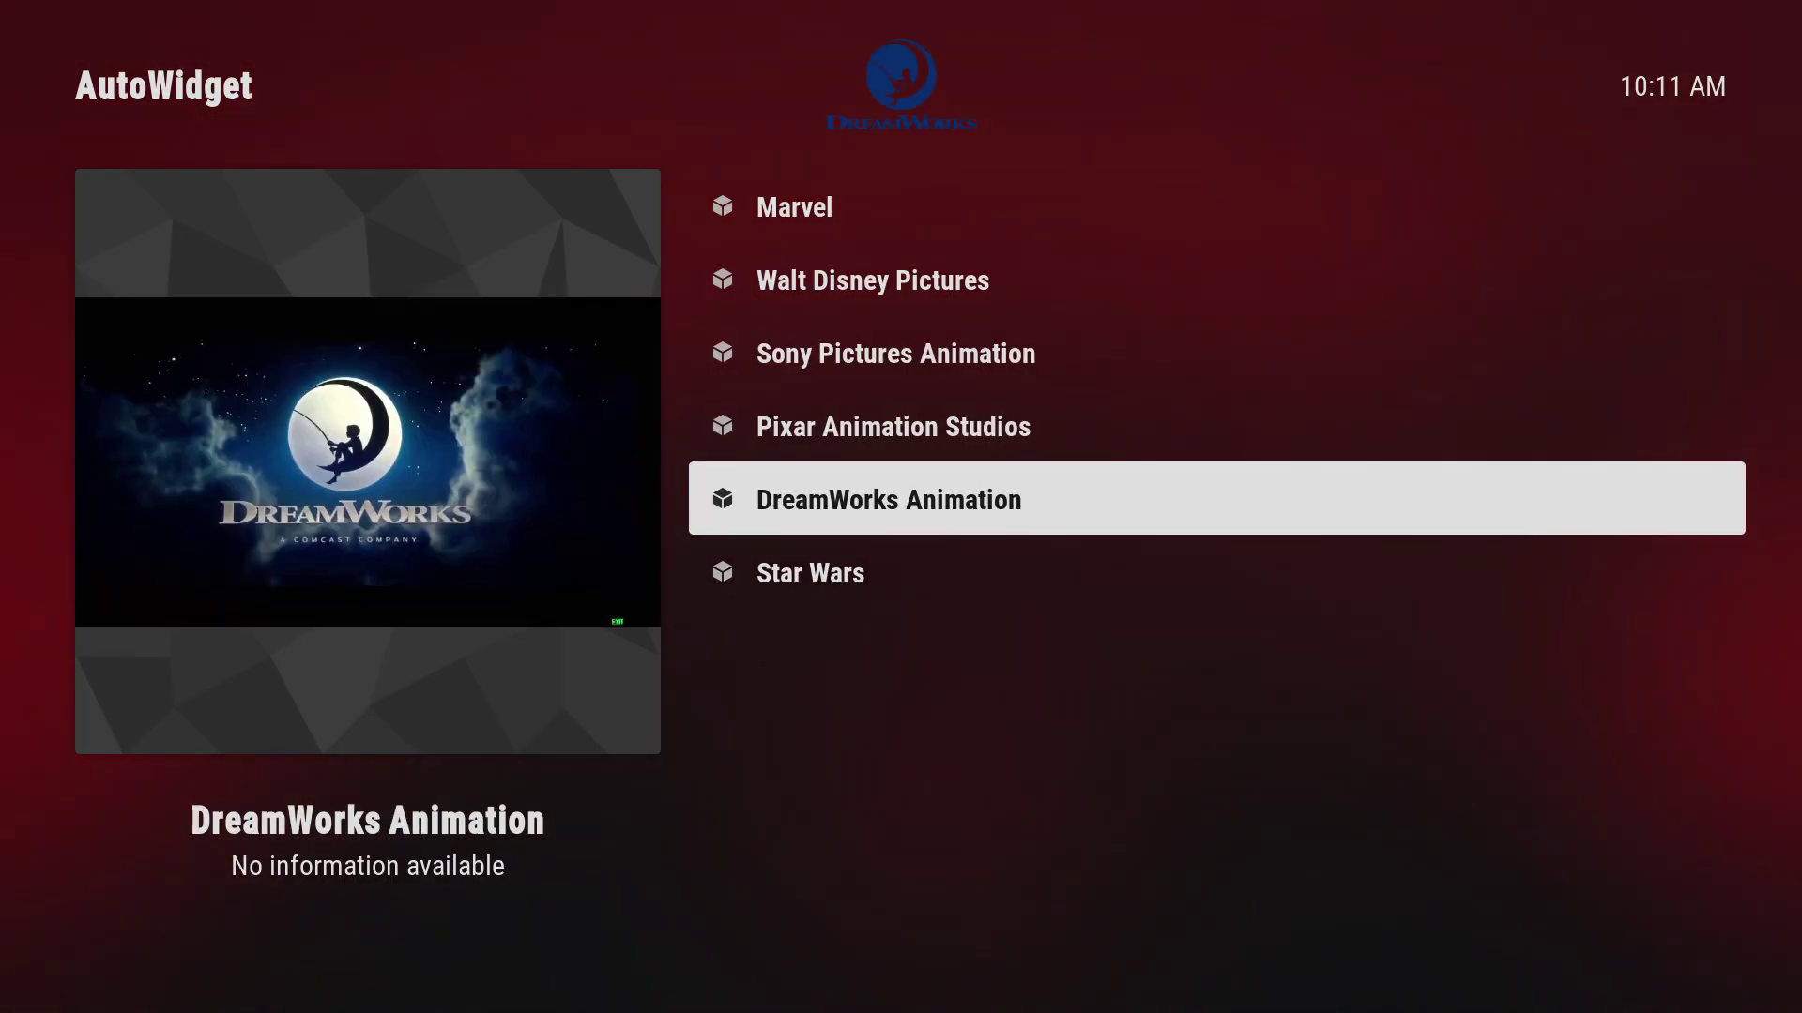
key("Up")
key("c")
key("Return")
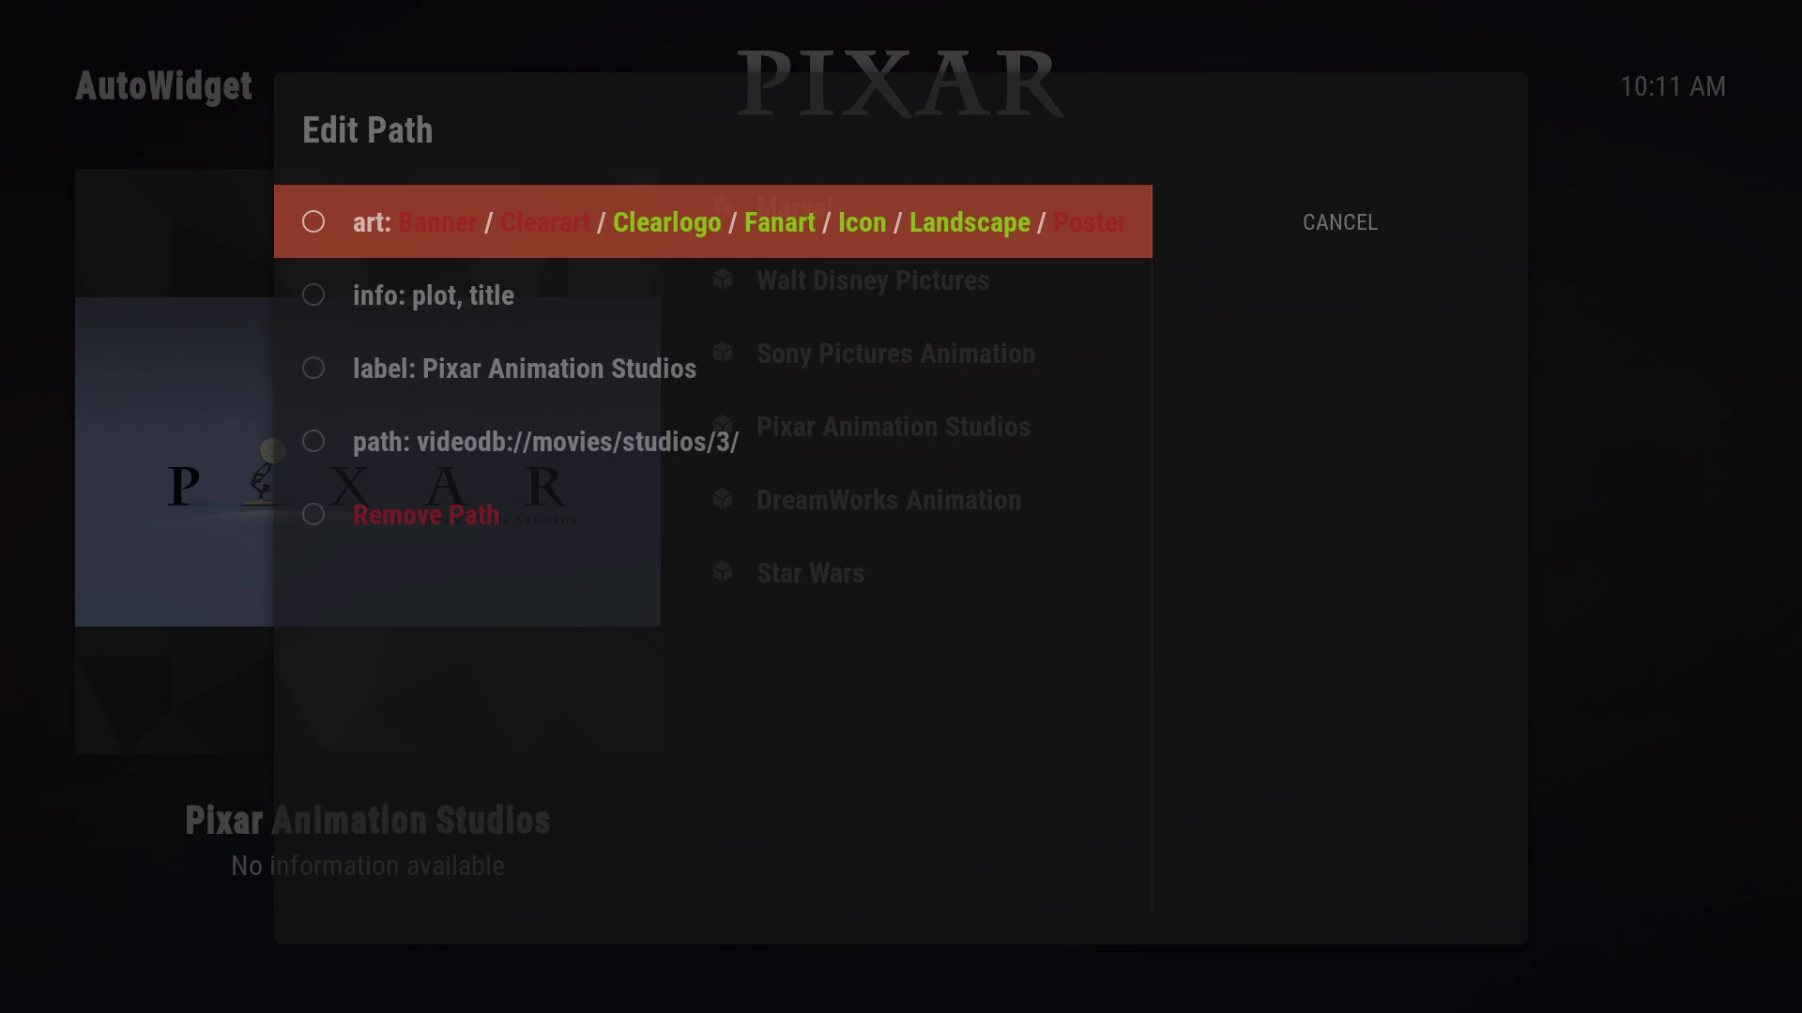
key("Escape")
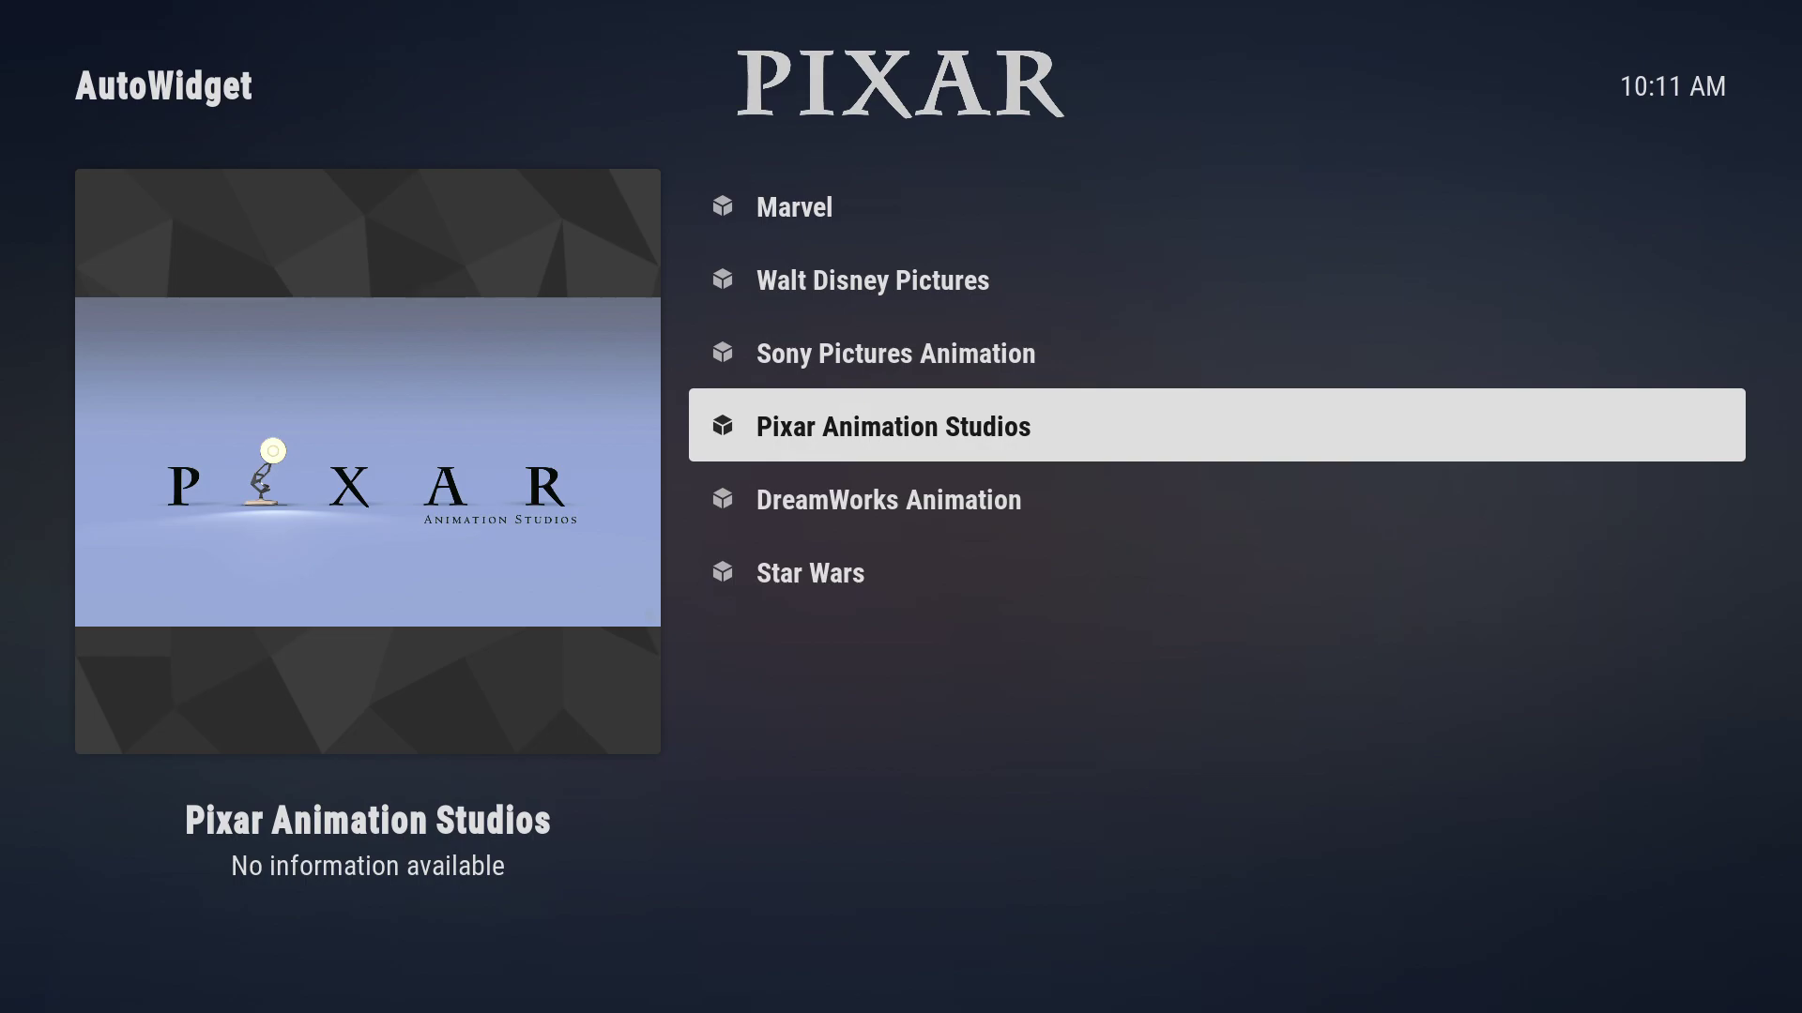
Open the Movies group and look at its Random Path and Next Path actions
key("BackSpace")
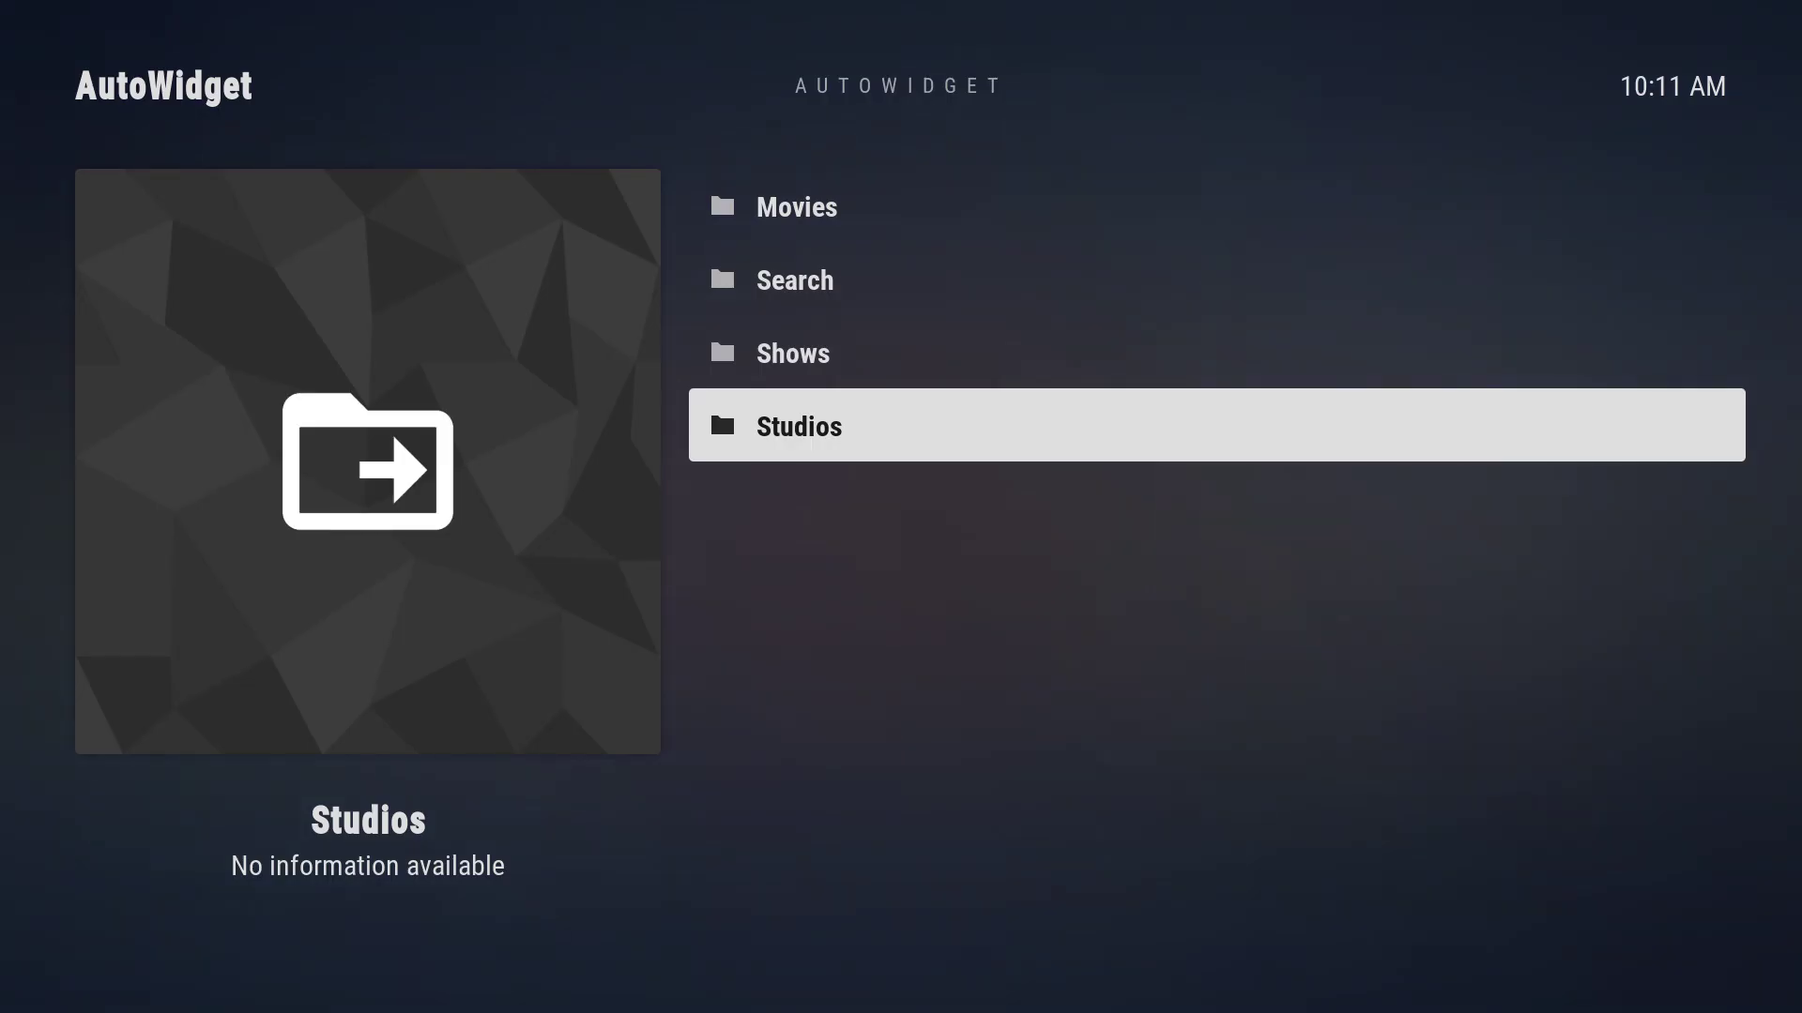
key("Up")
key("Up")
key("Up")
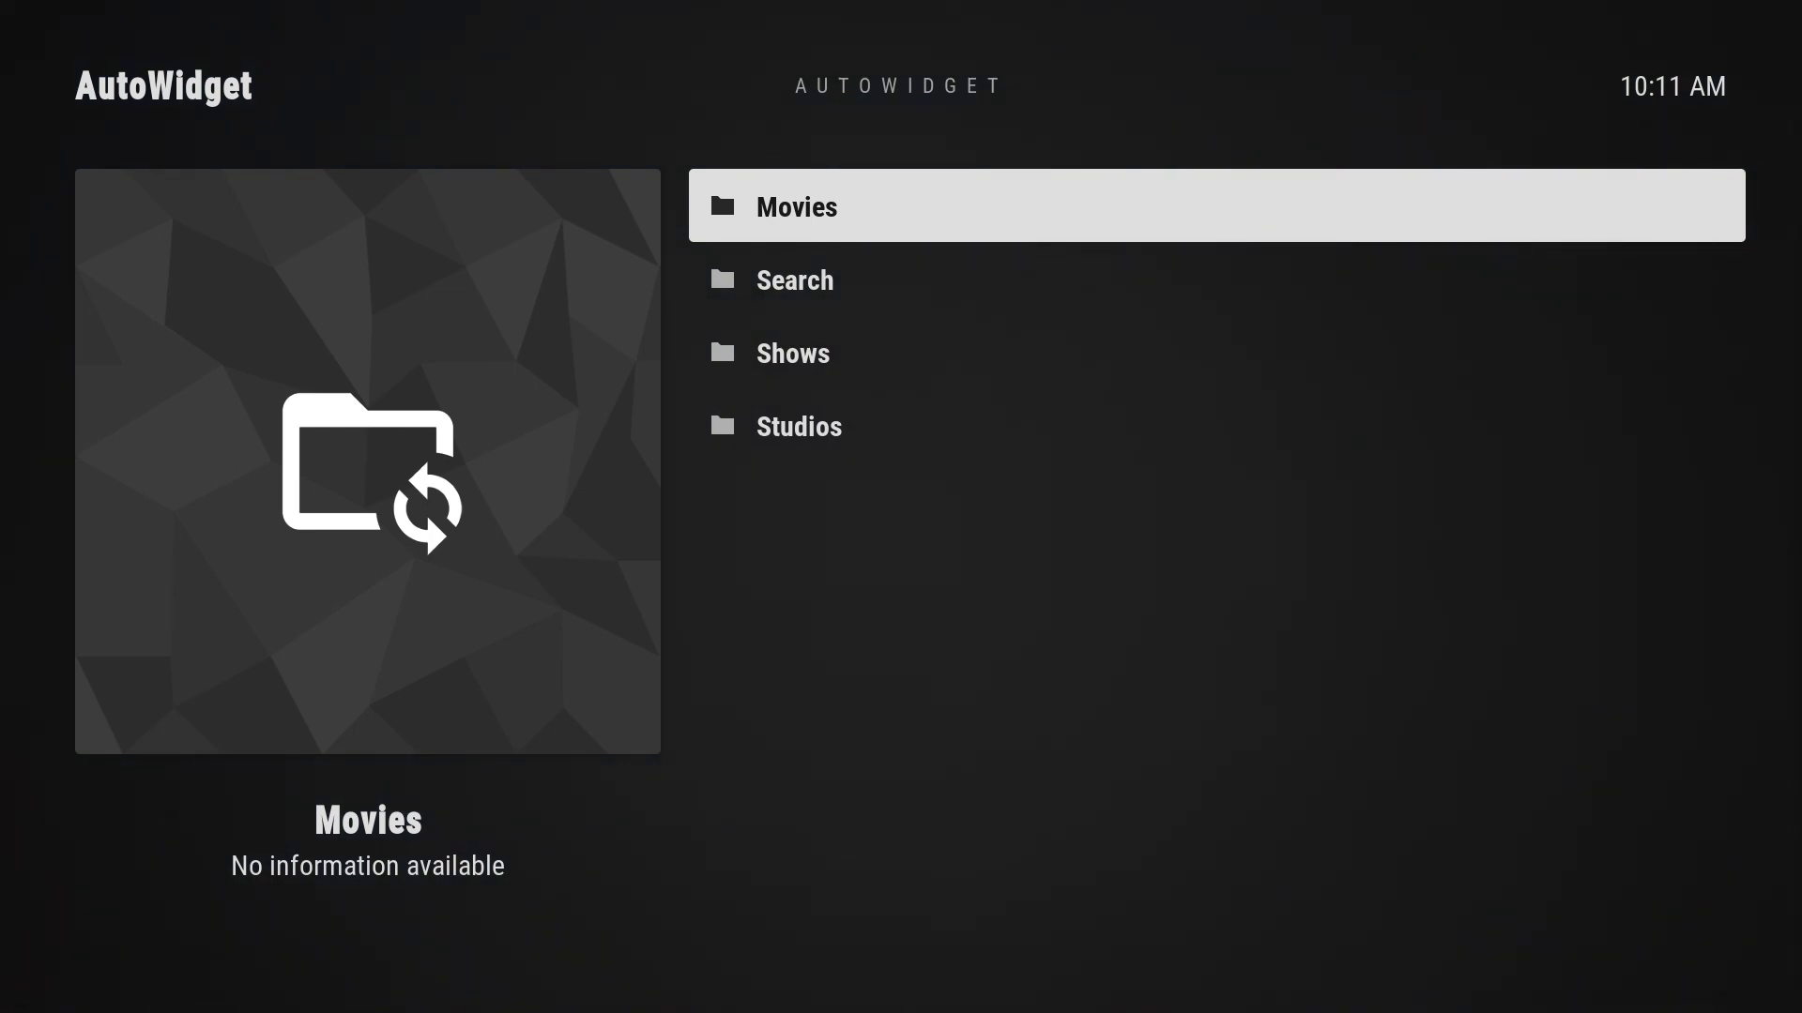
key("Return")
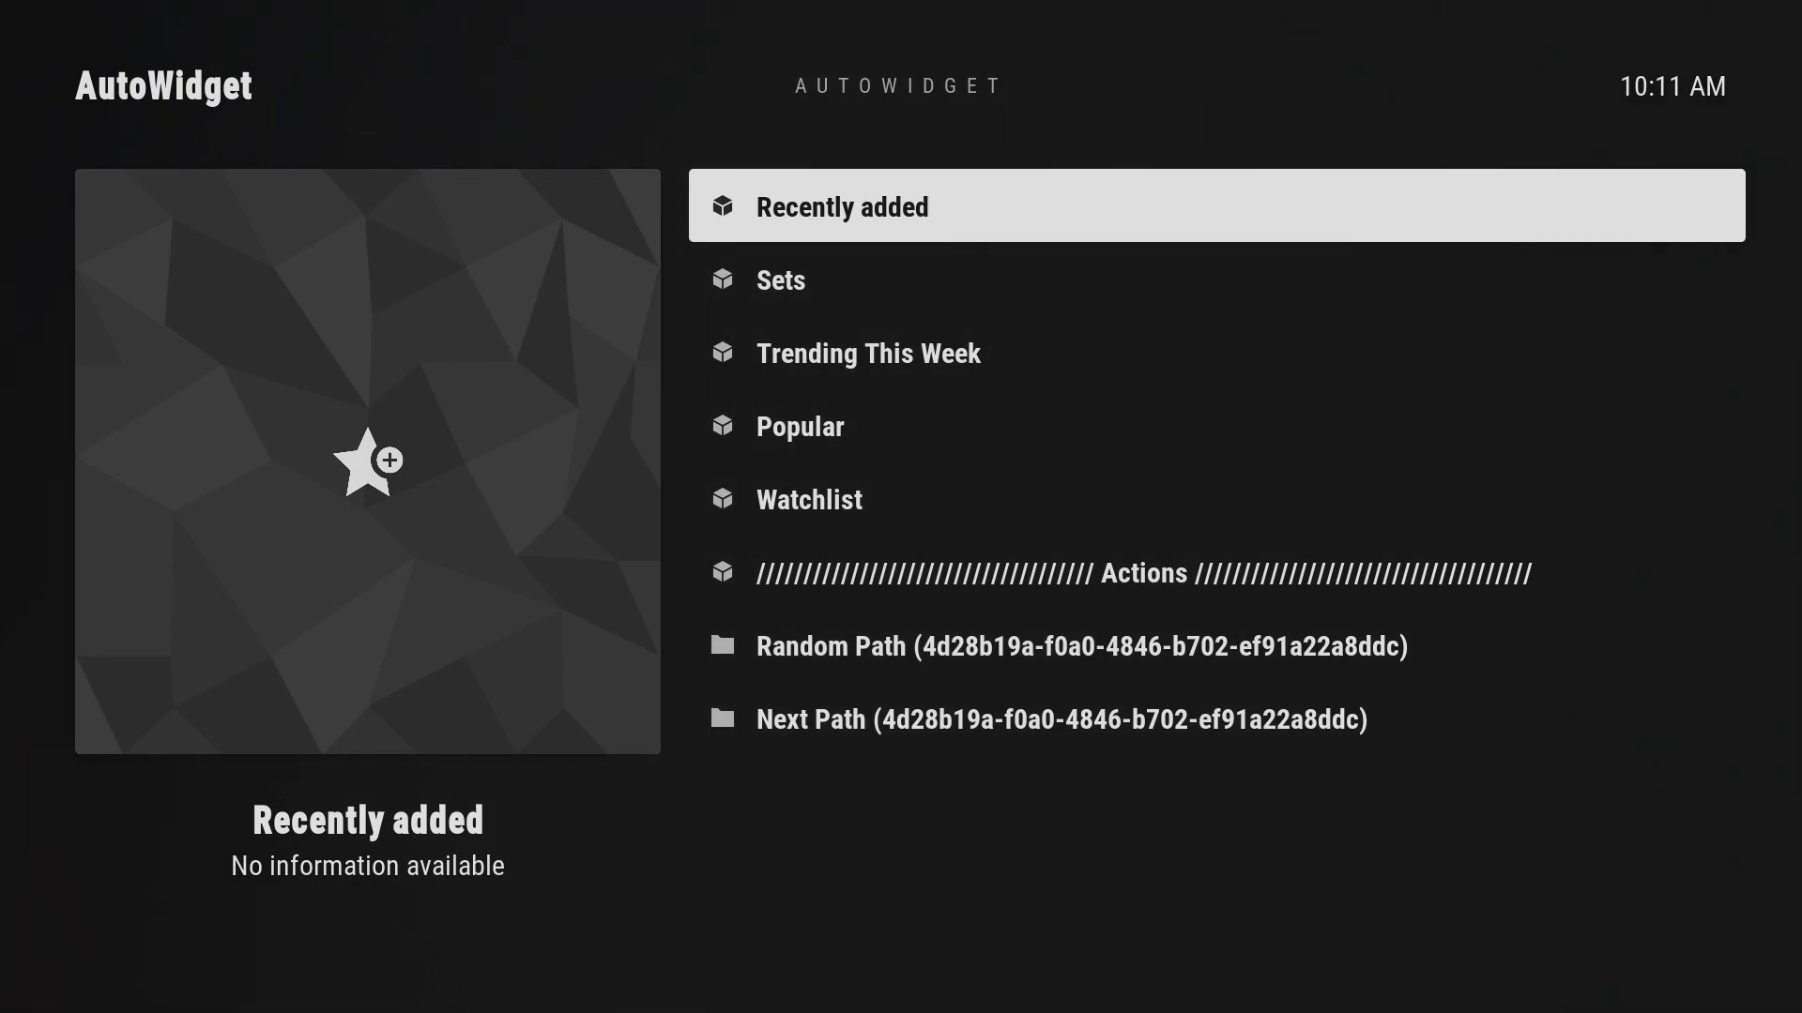
key("Down")
key("Down")
key("Down")
key("Down")
key("Down")
key("Down")
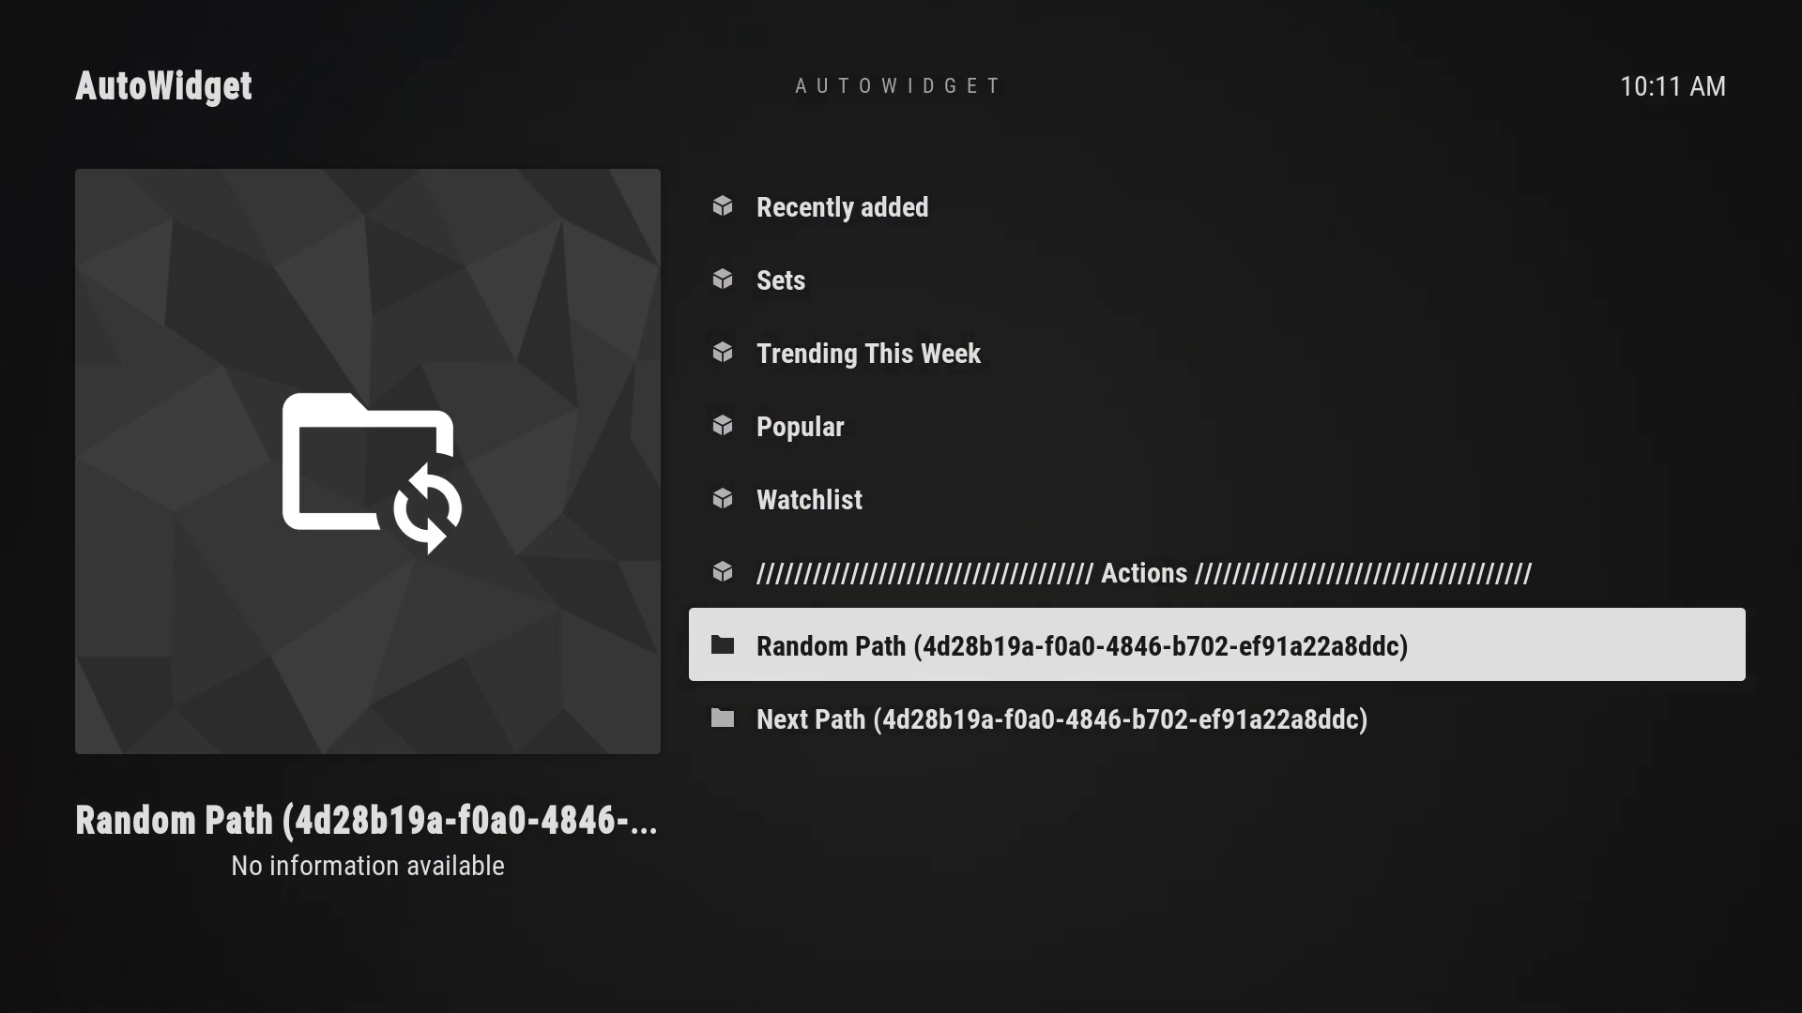
left_click(1062, 719)
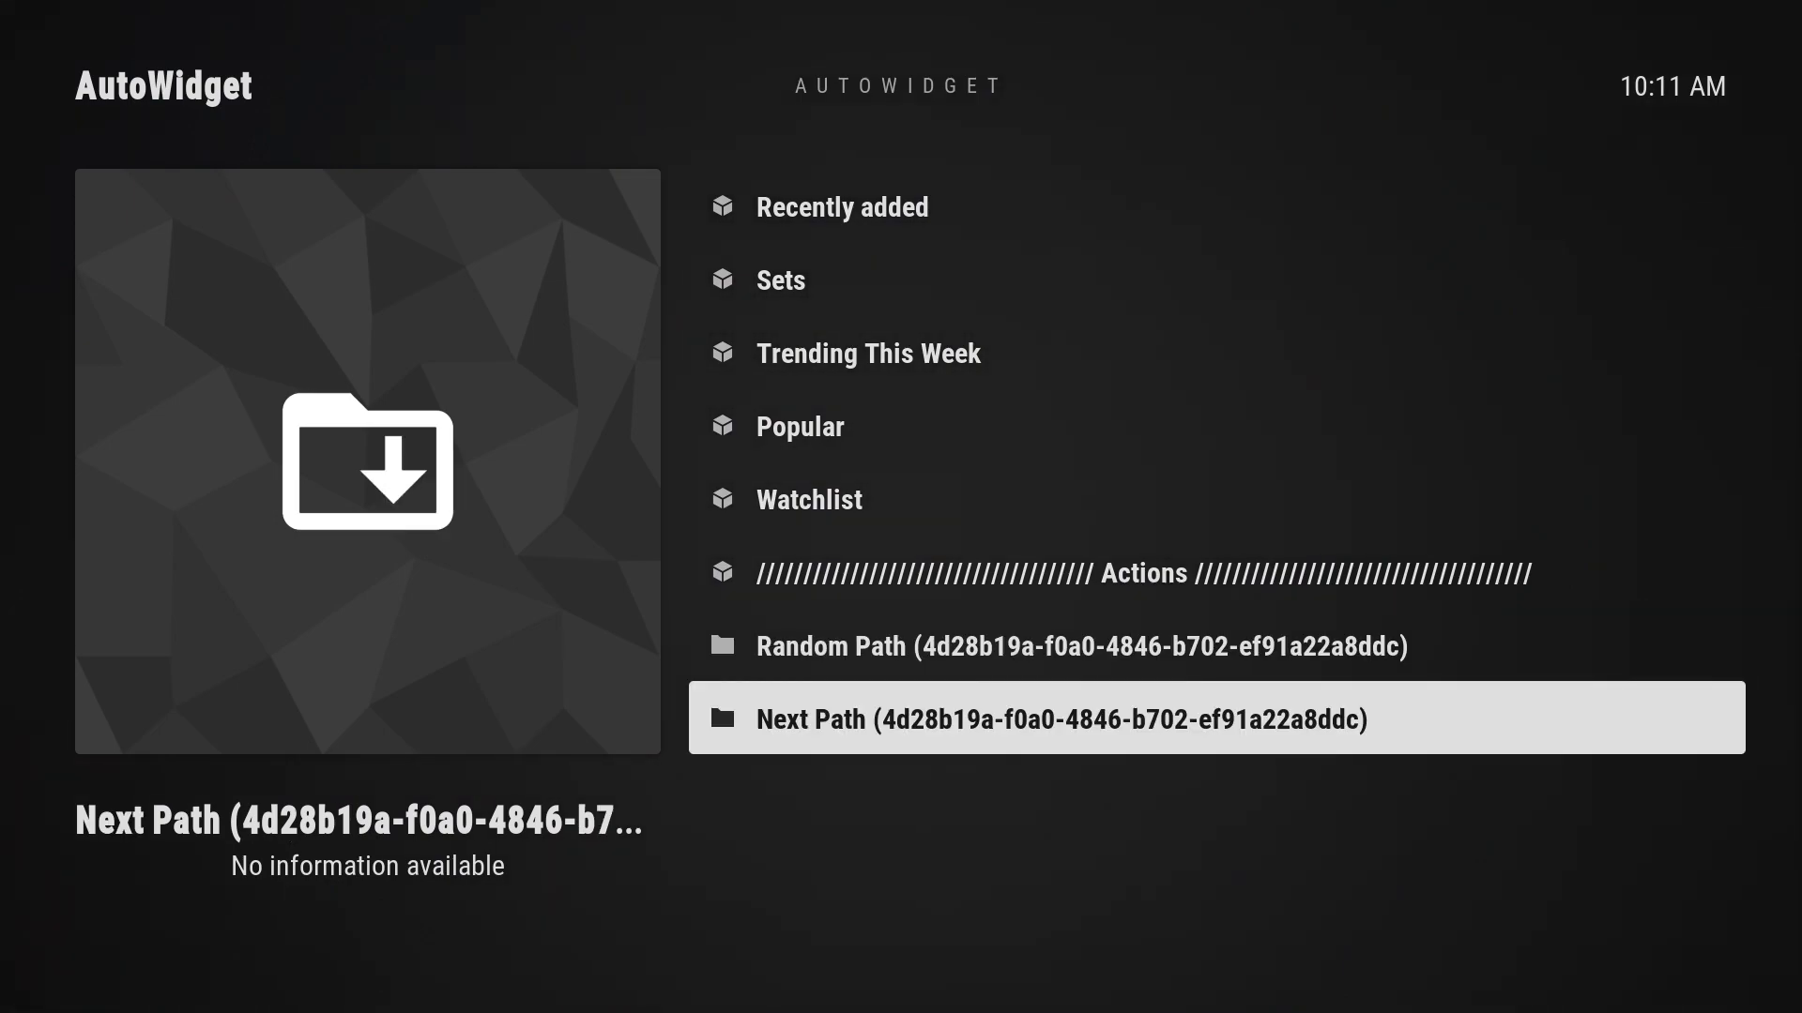
left_click(1062, 646)
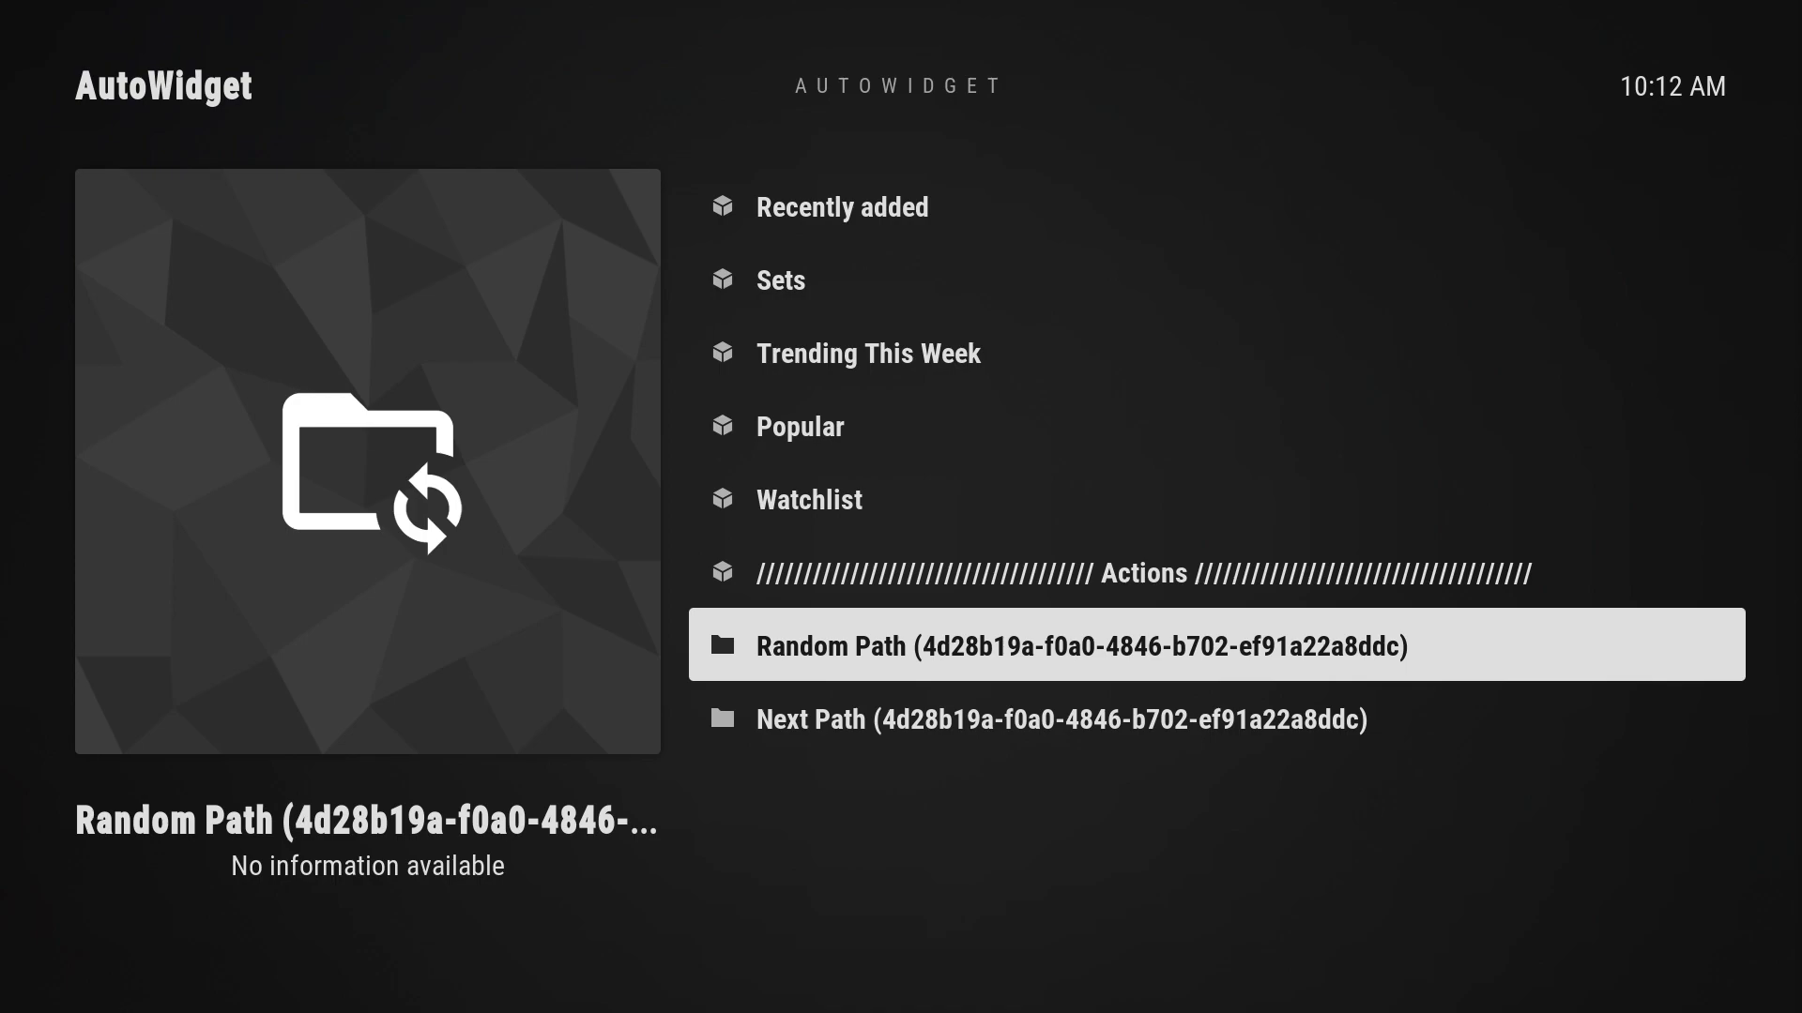
key("Up")
key("Up")
key("Up")
key("Up")
key("Up")
key("Up")
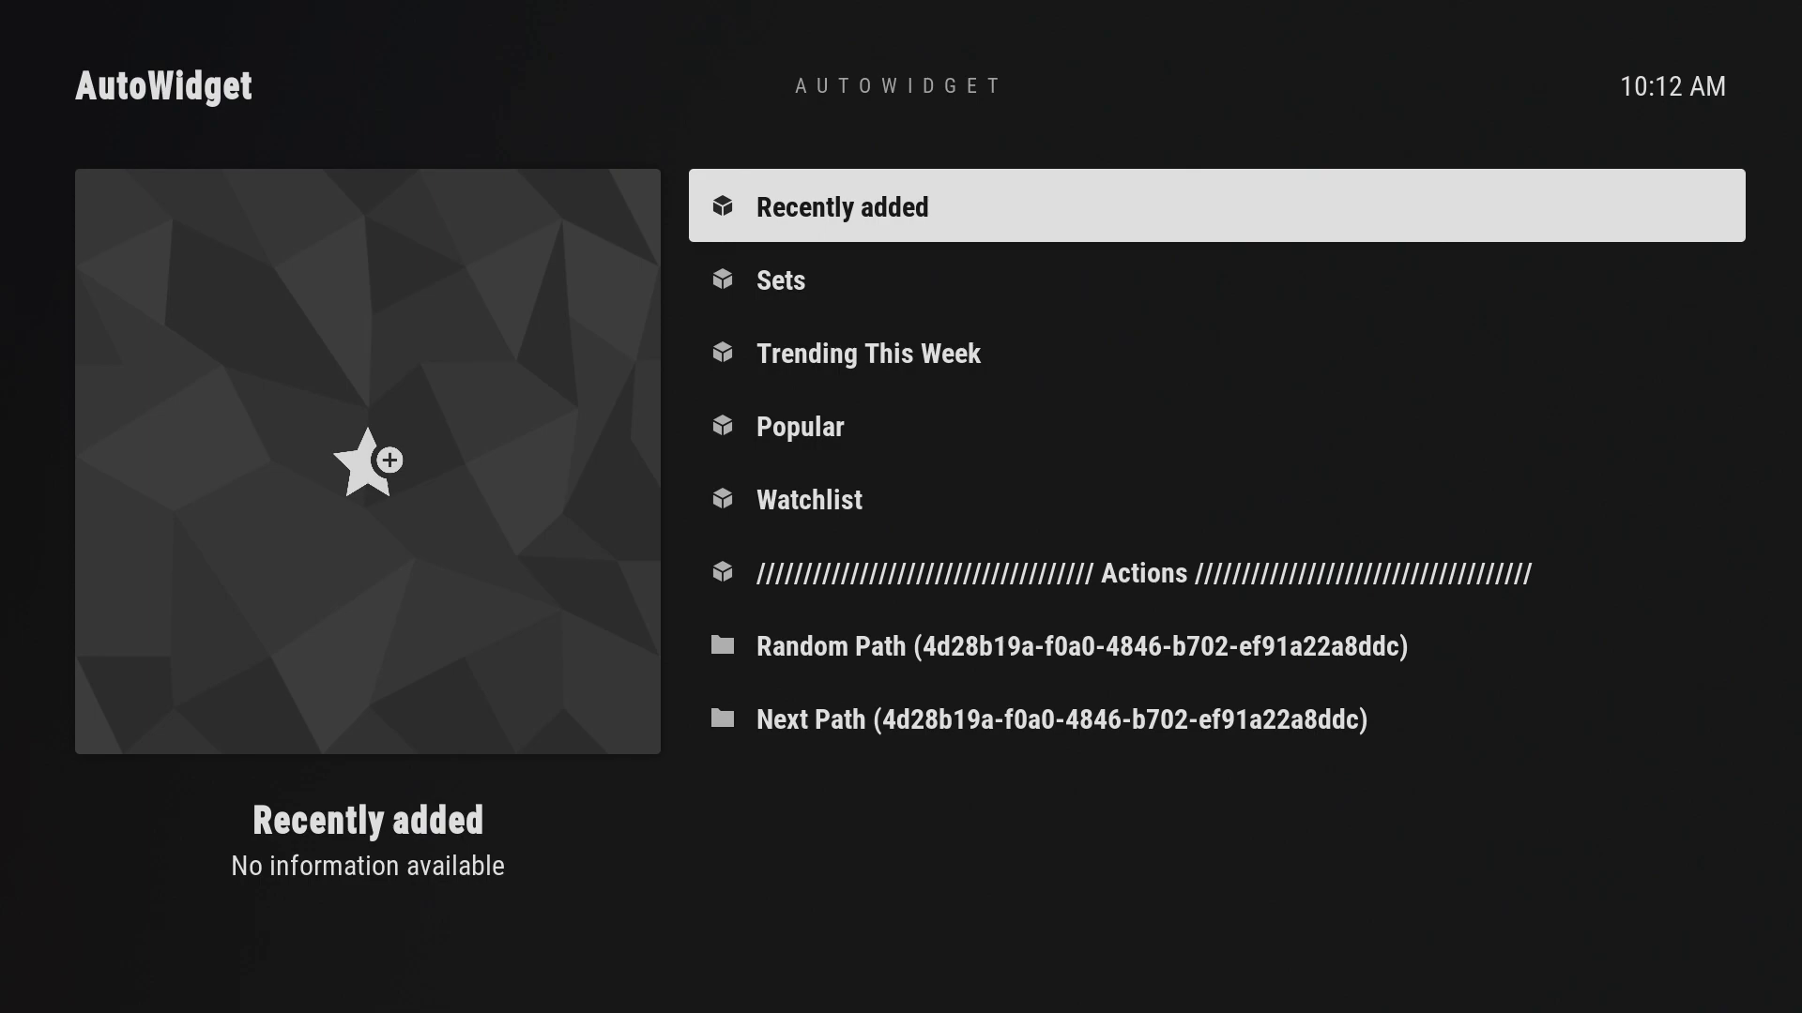
Step through the Sets, Trending This Week, Popular and Watchlist paths, then back out
key("Down")
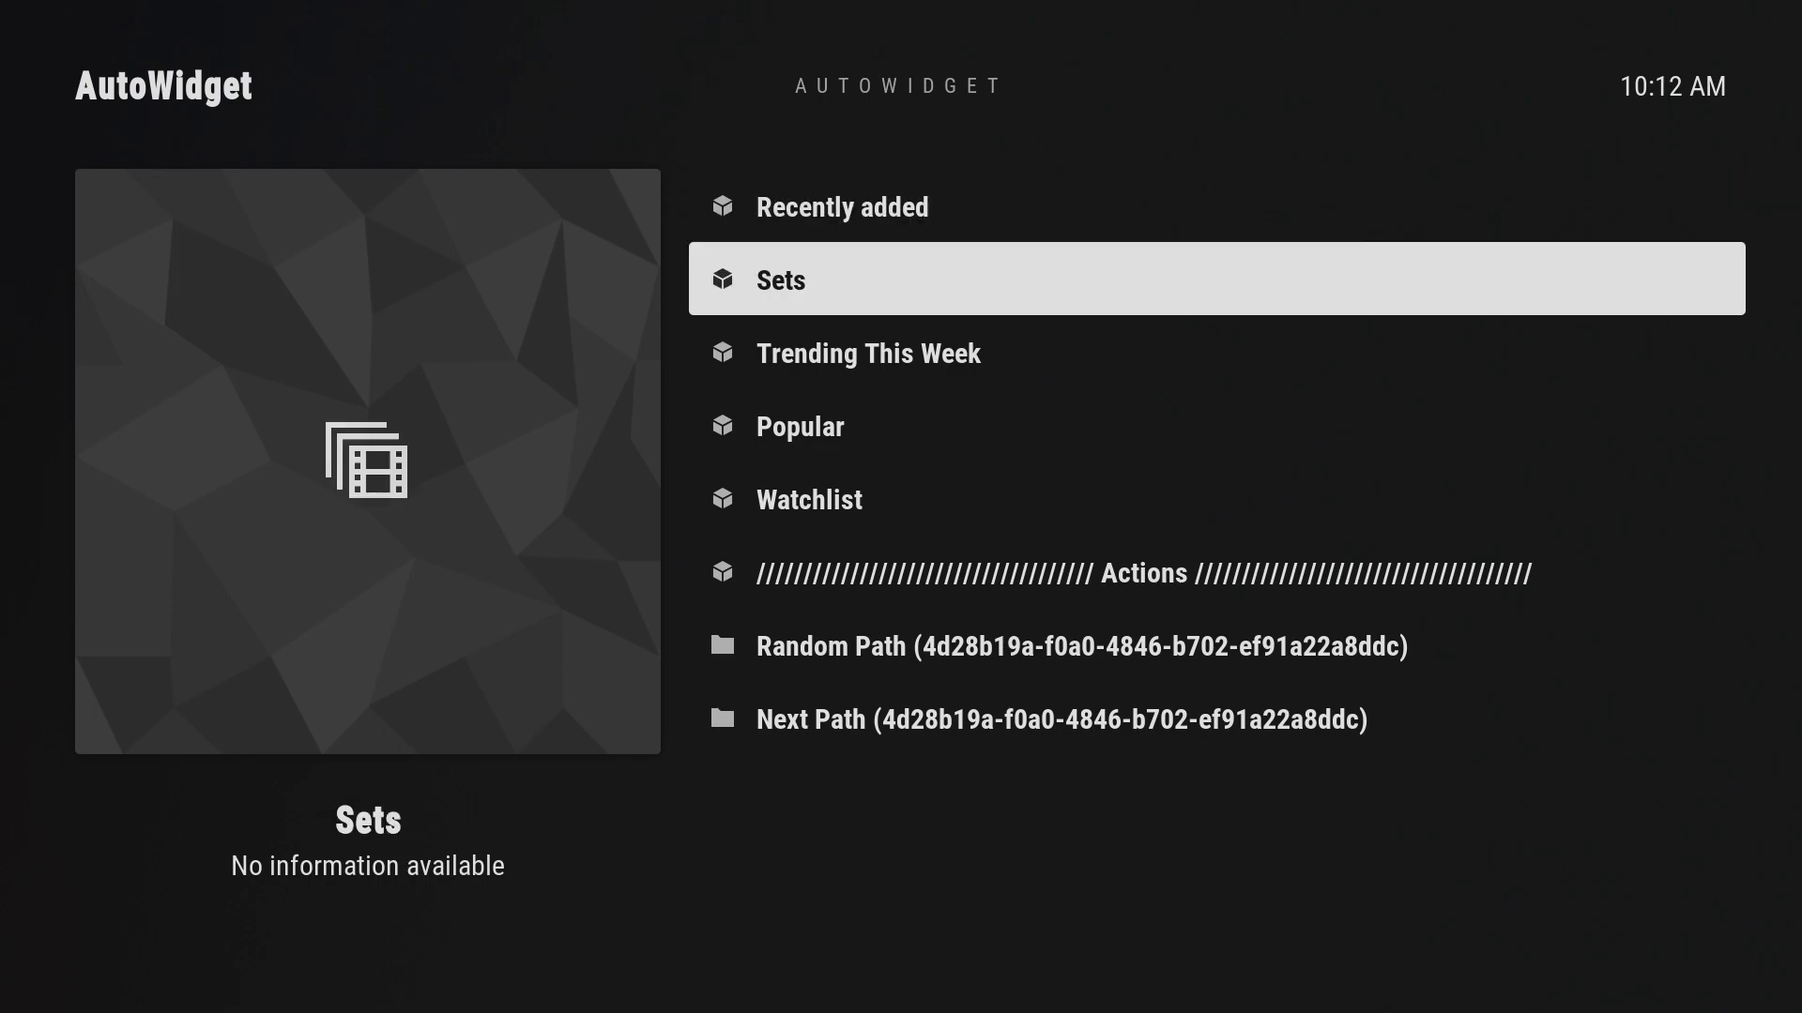
key("Down")
key("Down")
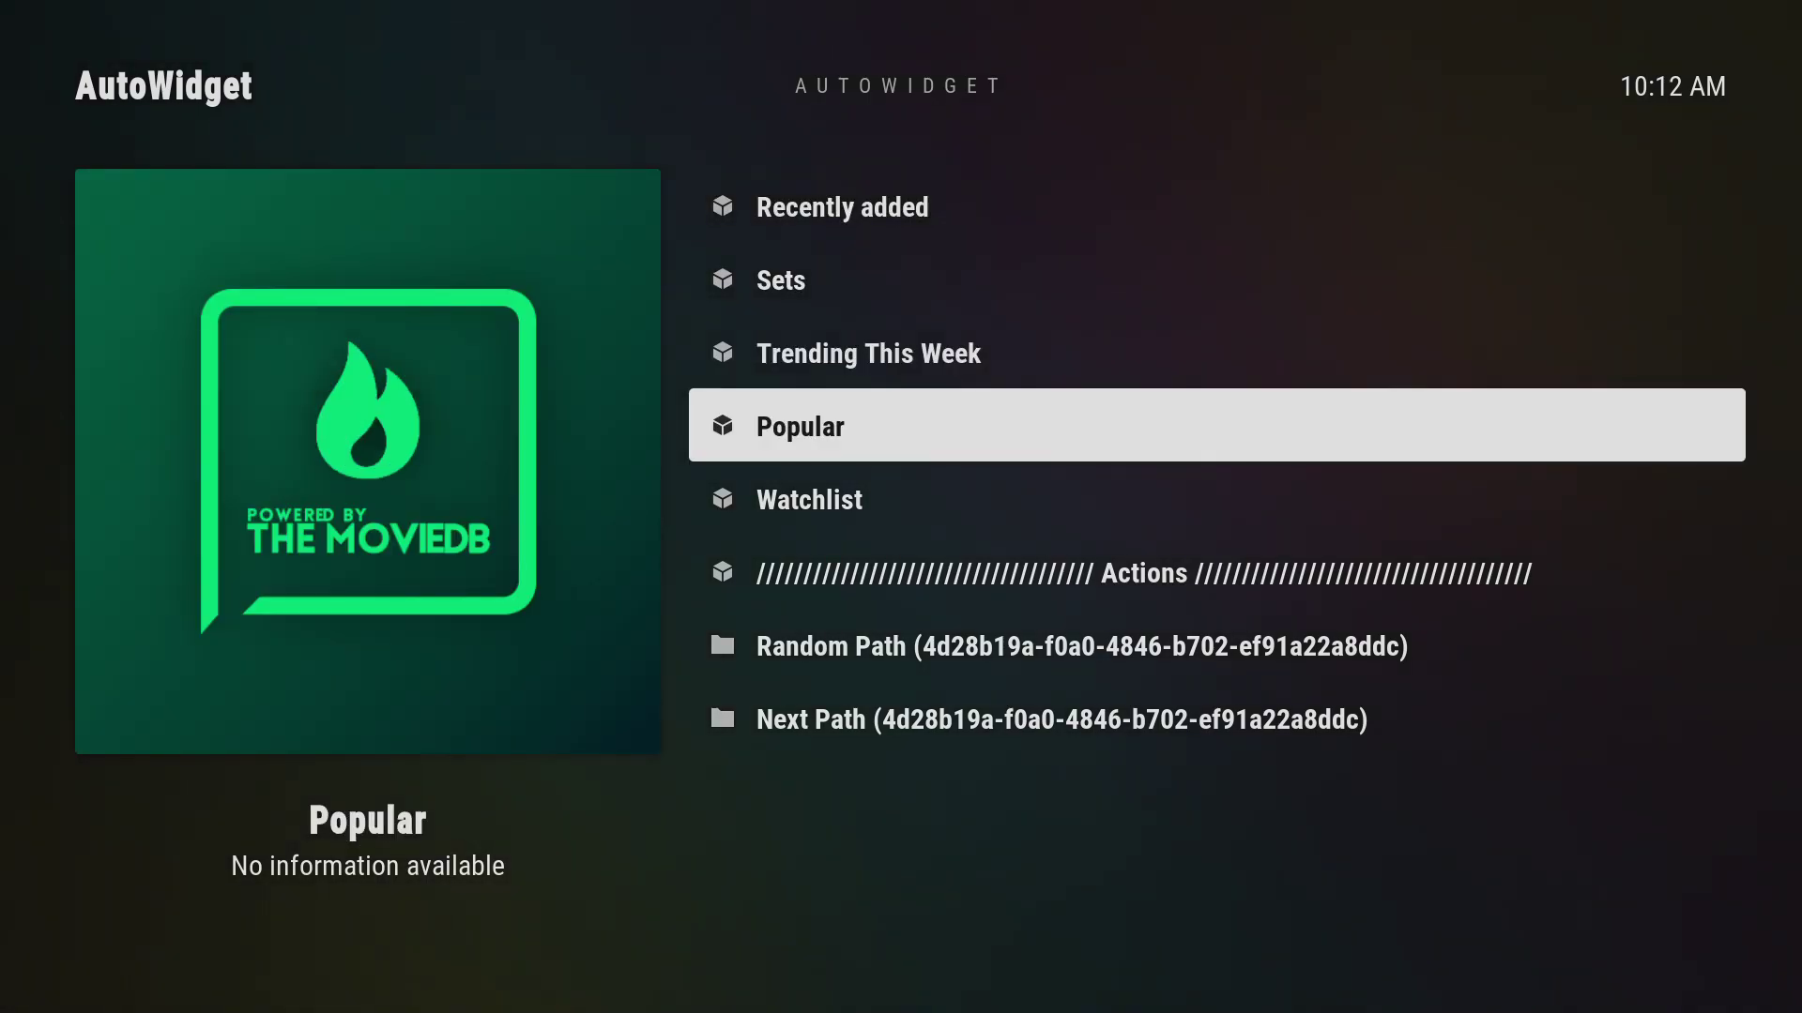
key("Down")
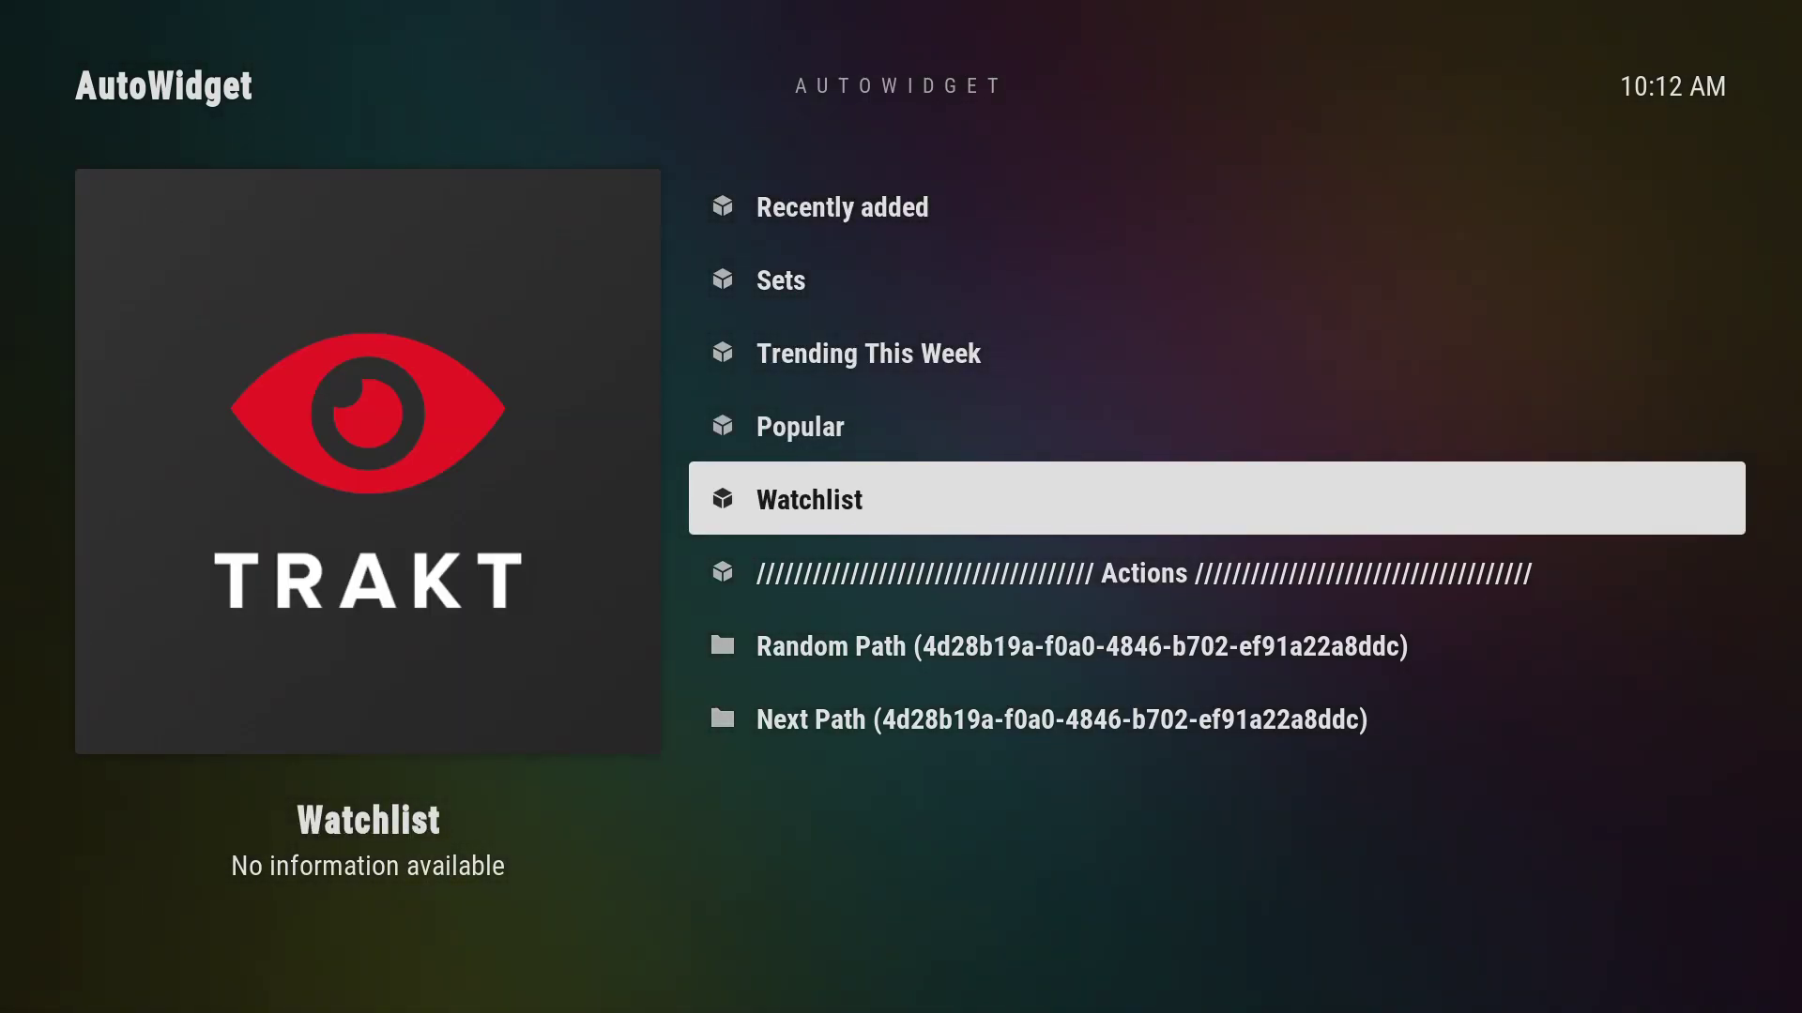
key("Down")
key("Down")
key("Down")
key("Down")
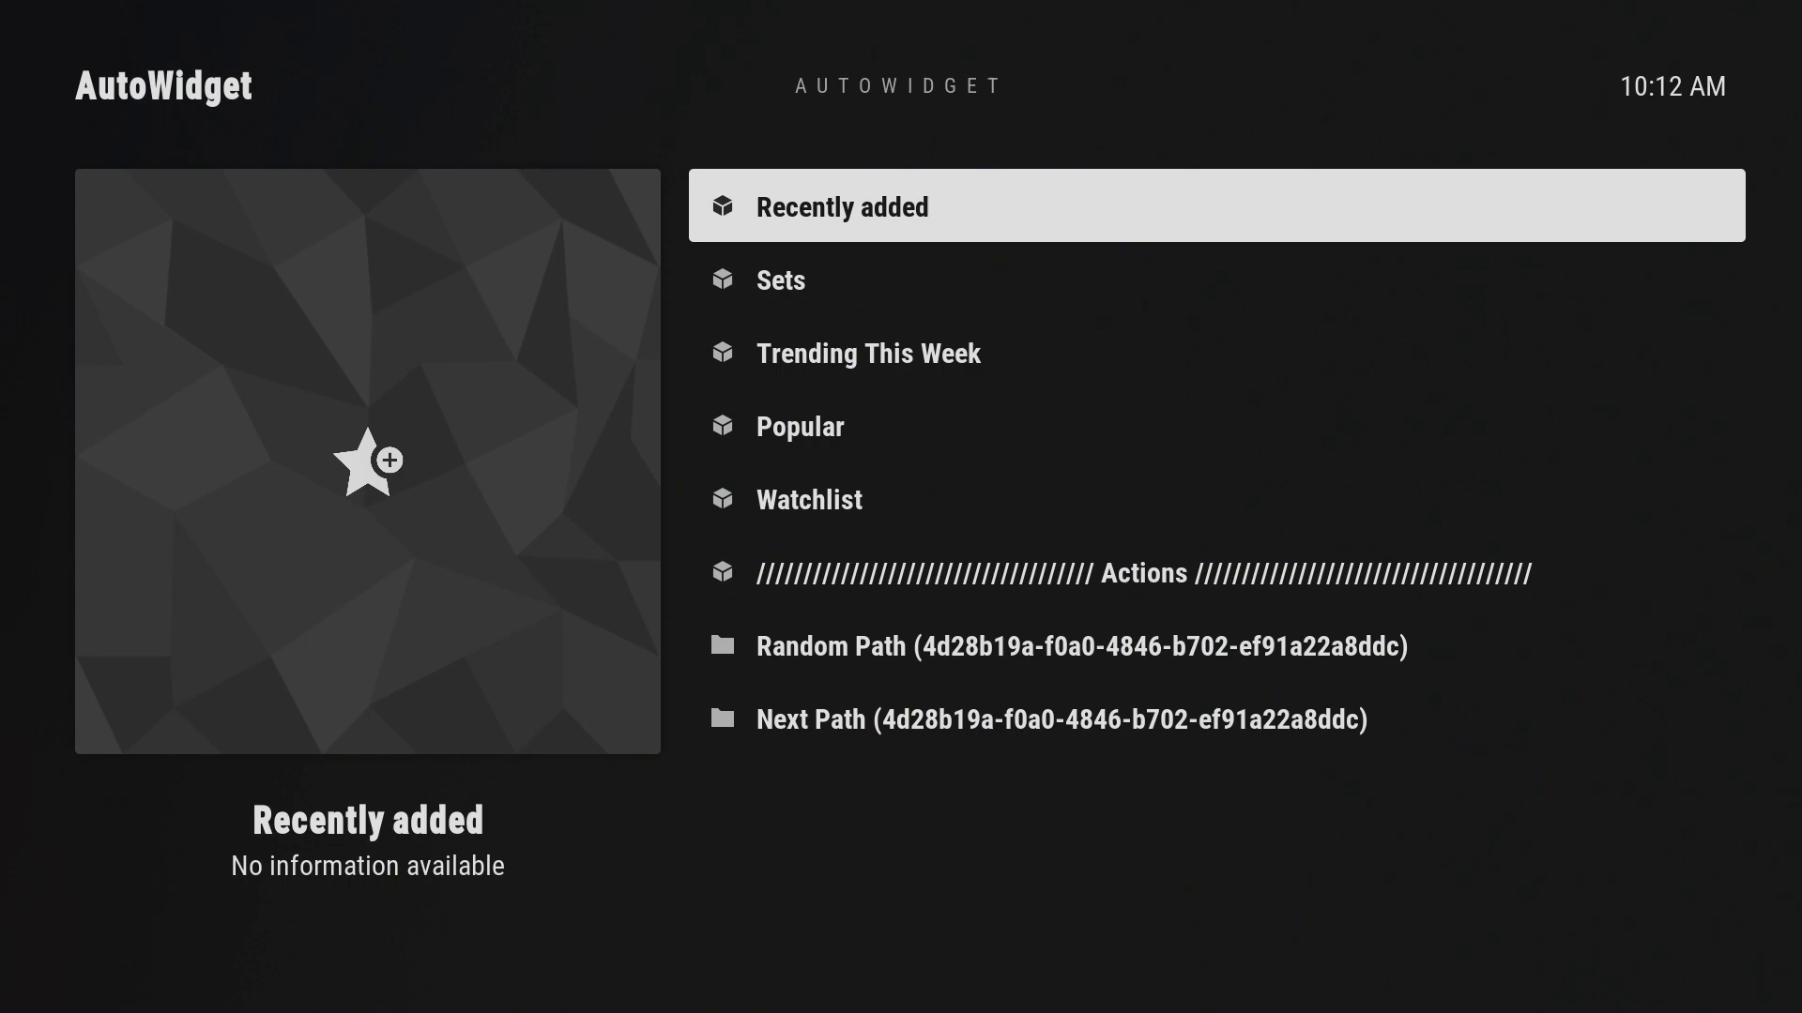
key("Down")
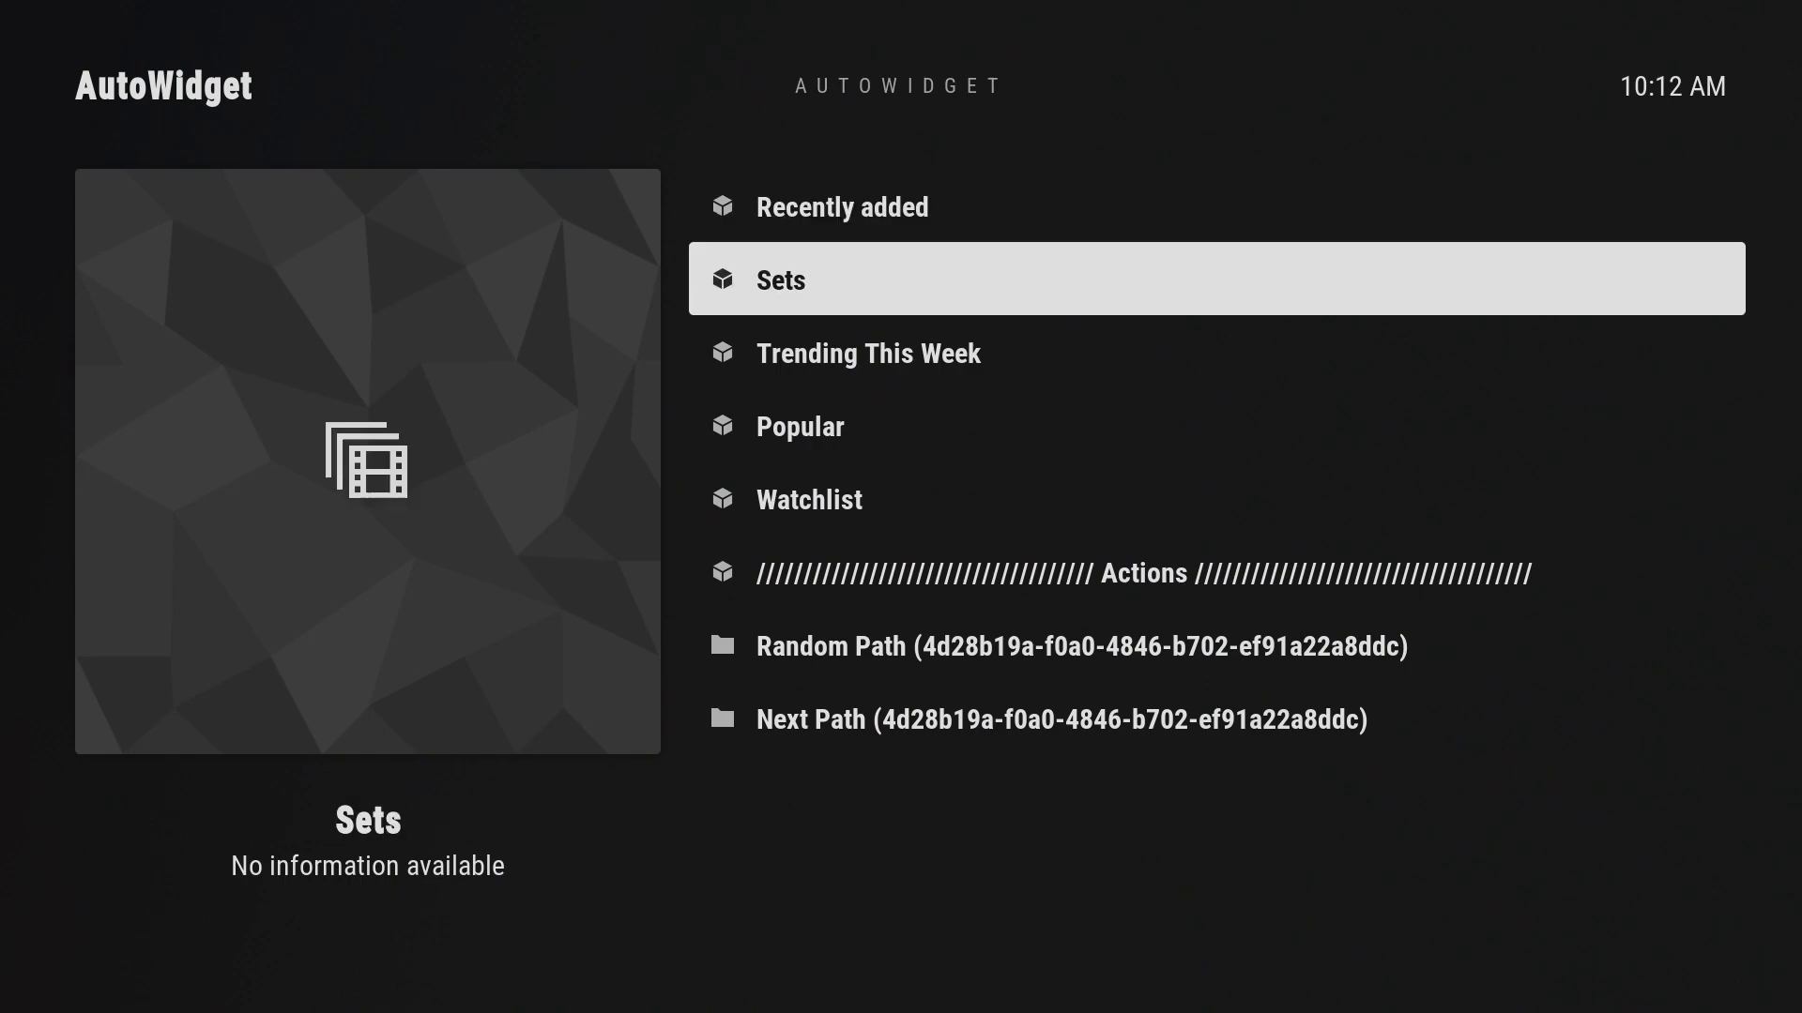
key("Down")
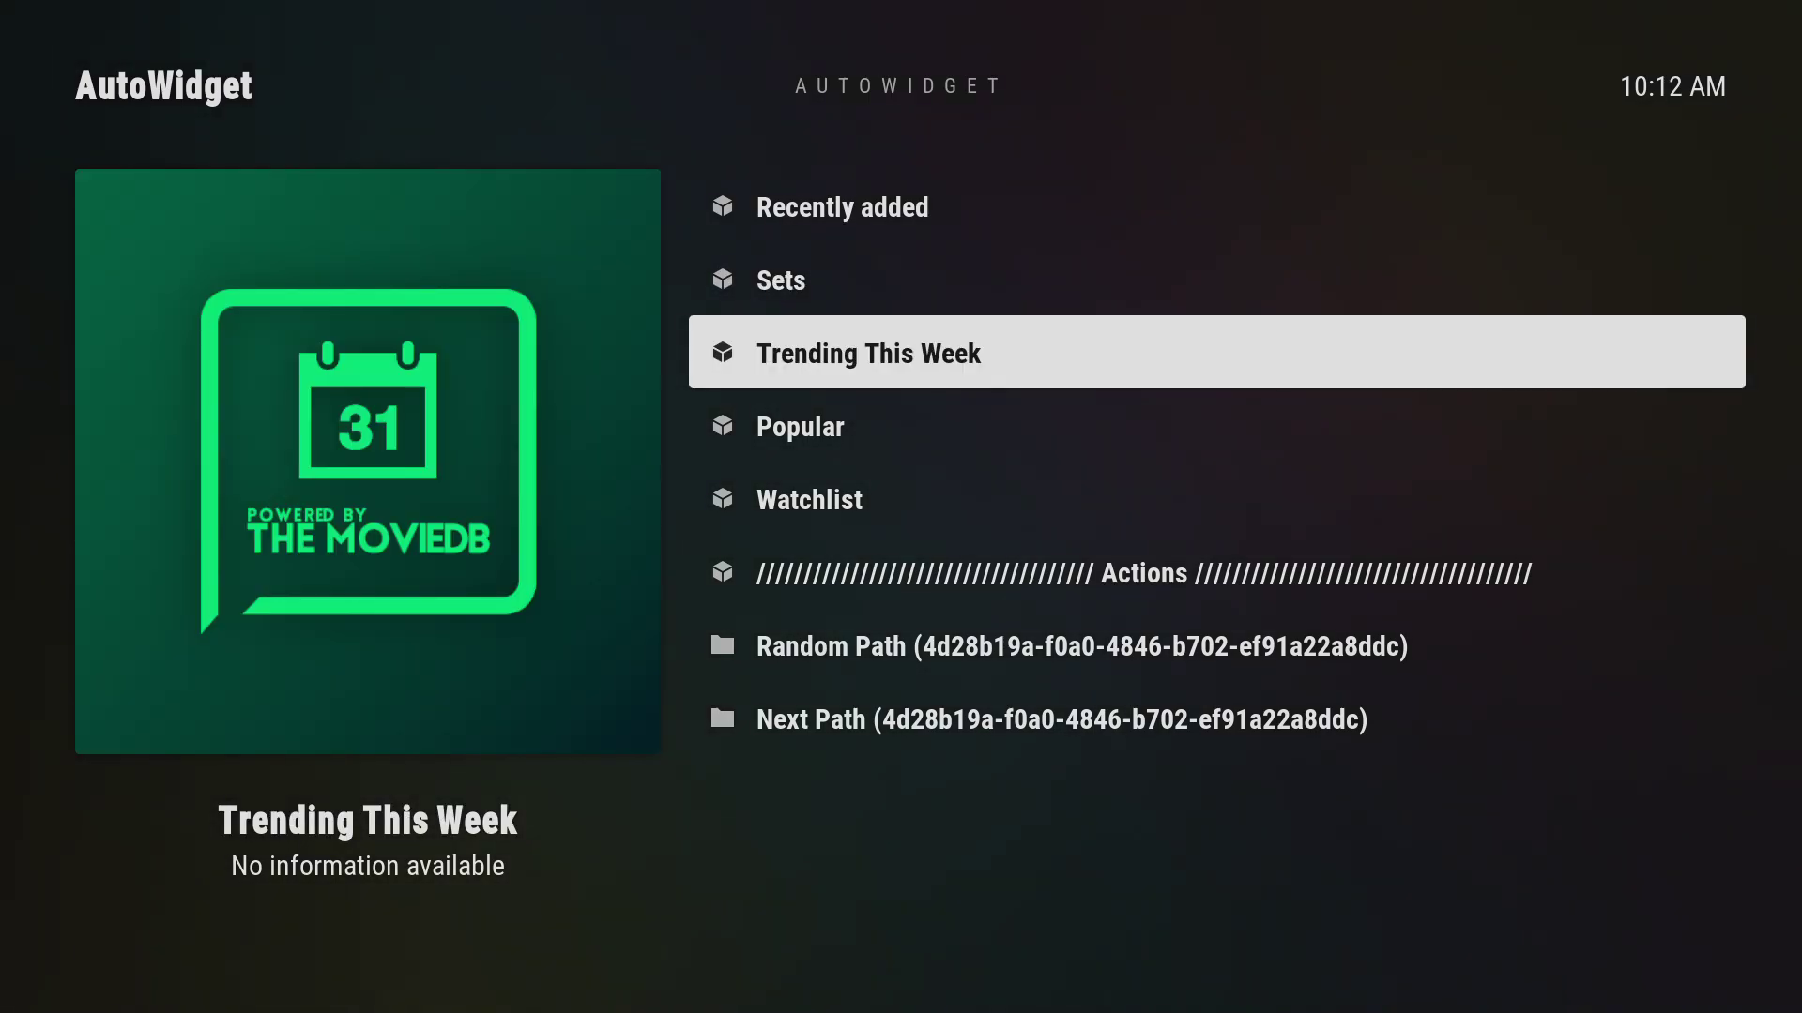
key("Down")
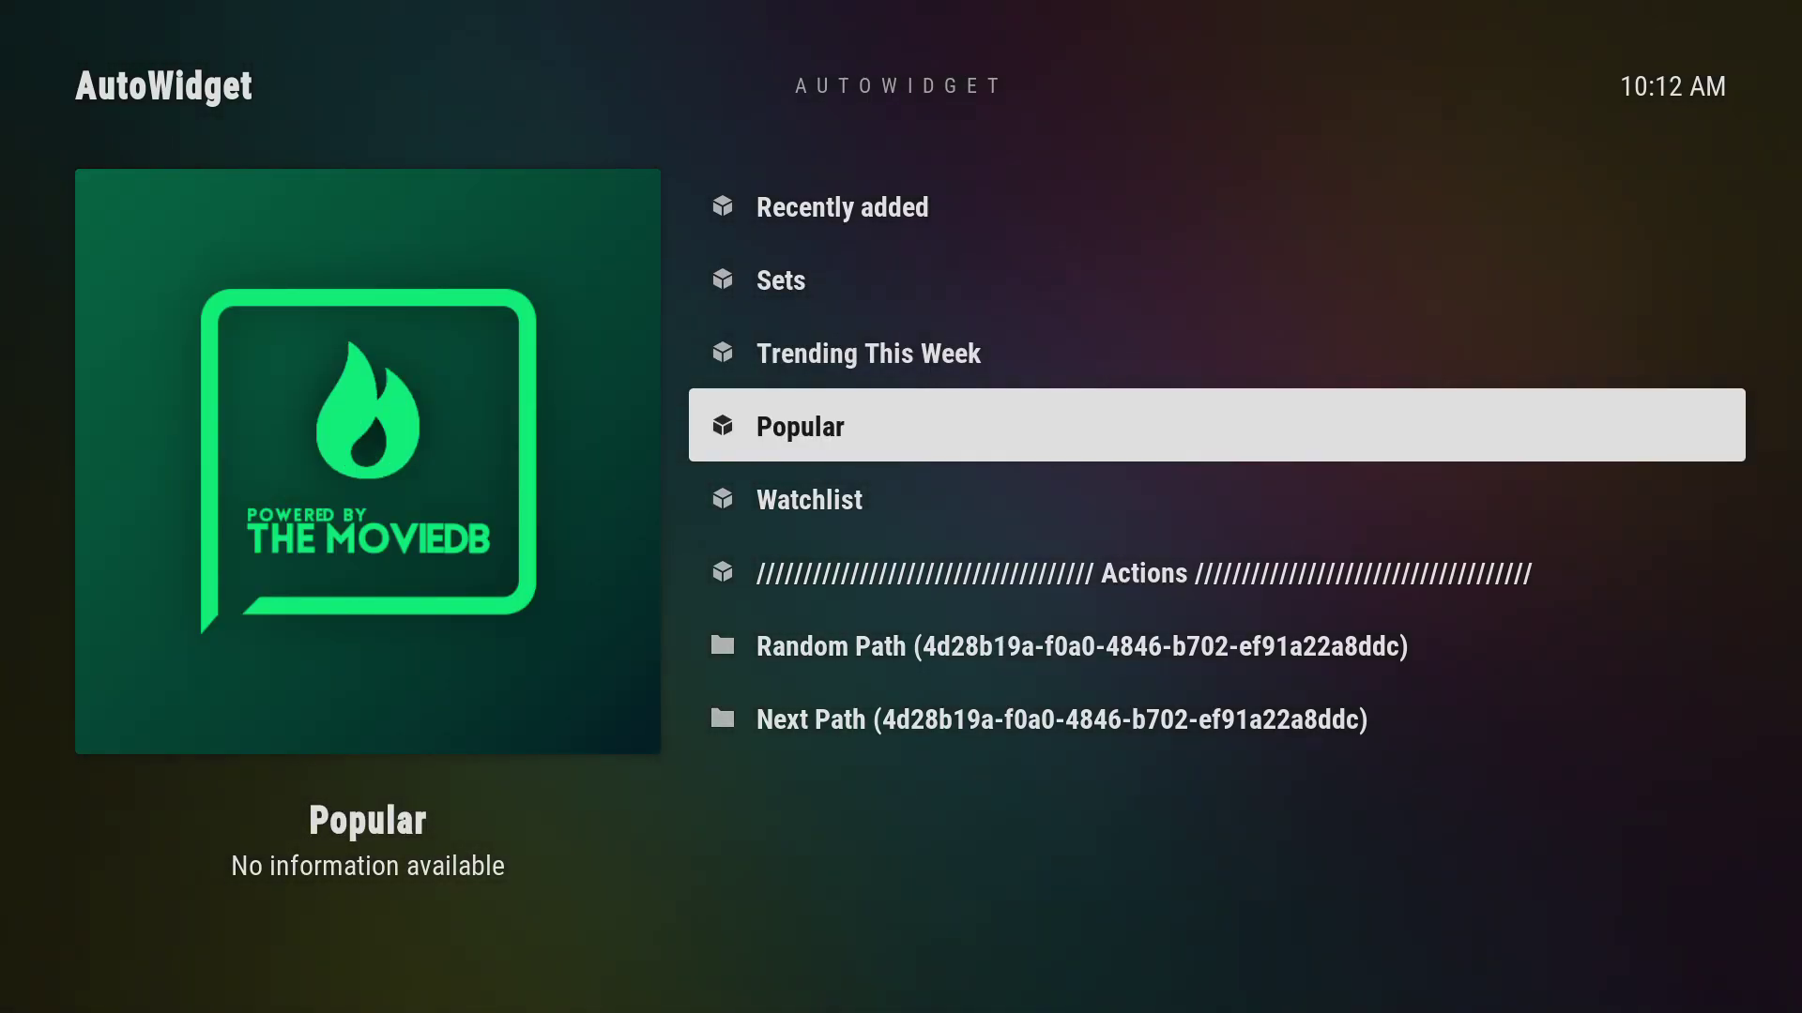
key("BackSpace")
key("BackSpace")
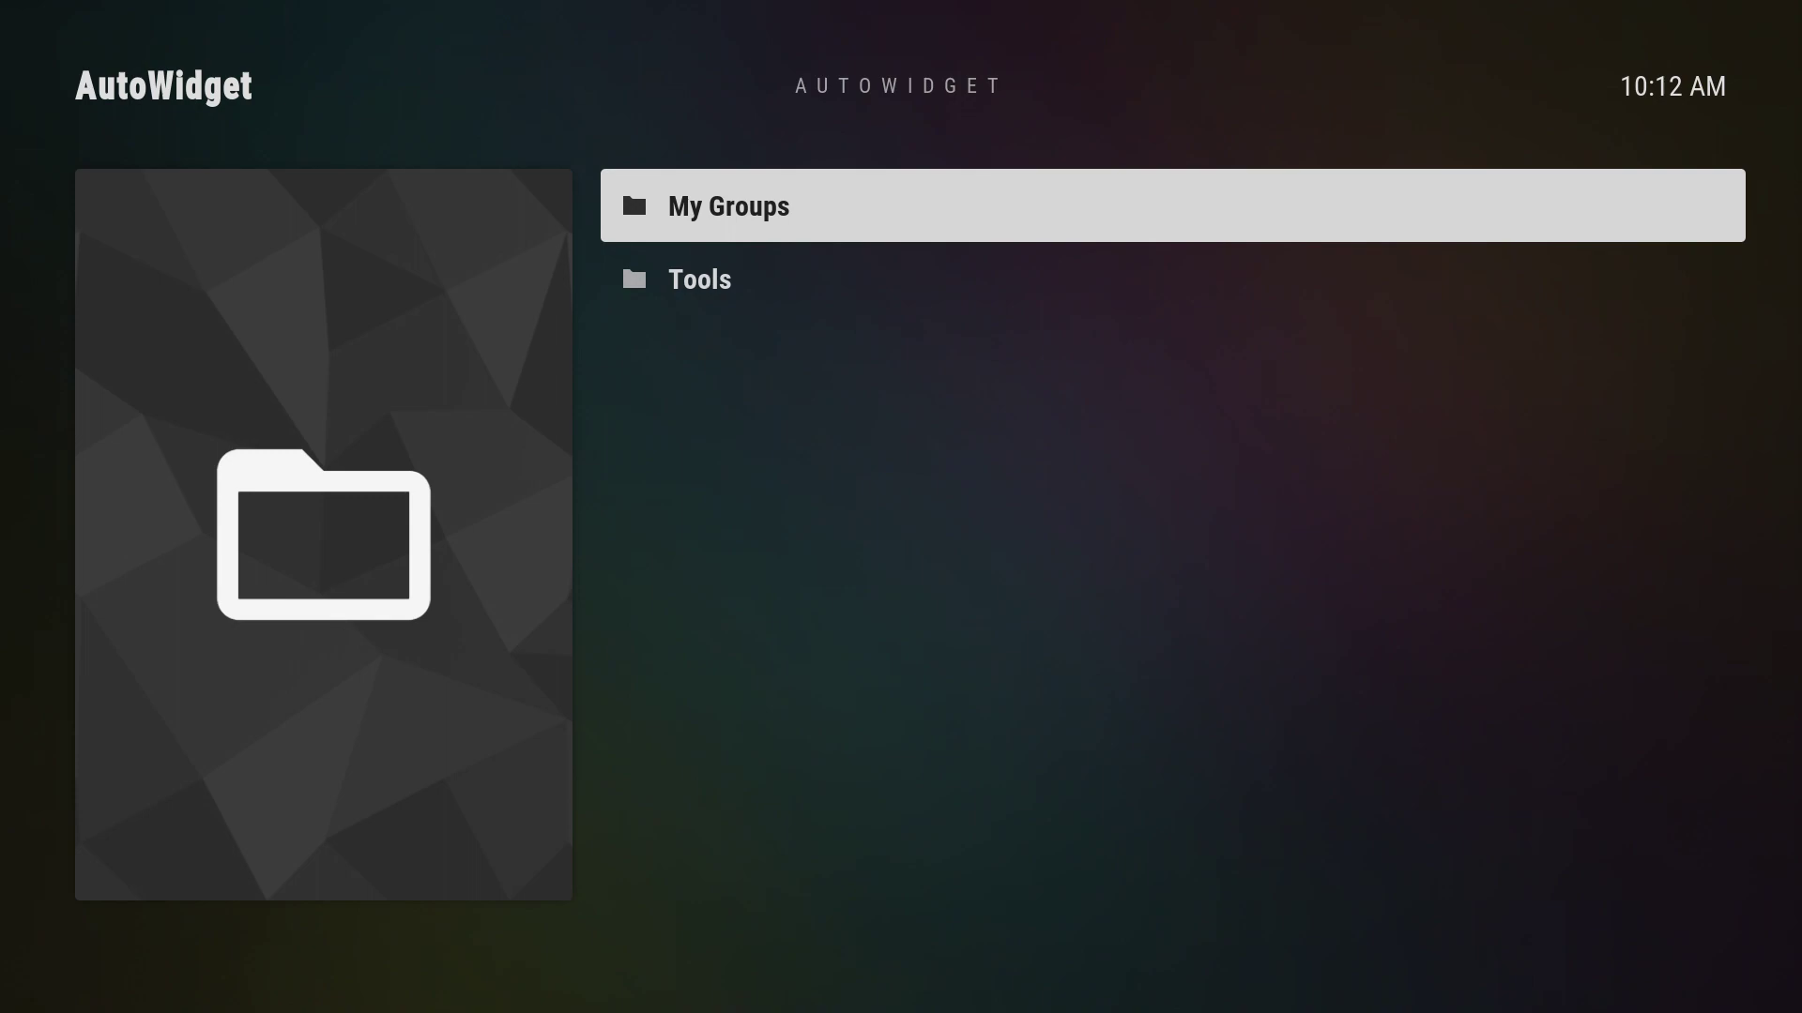
key("BackSpace")
key("BackSpace")
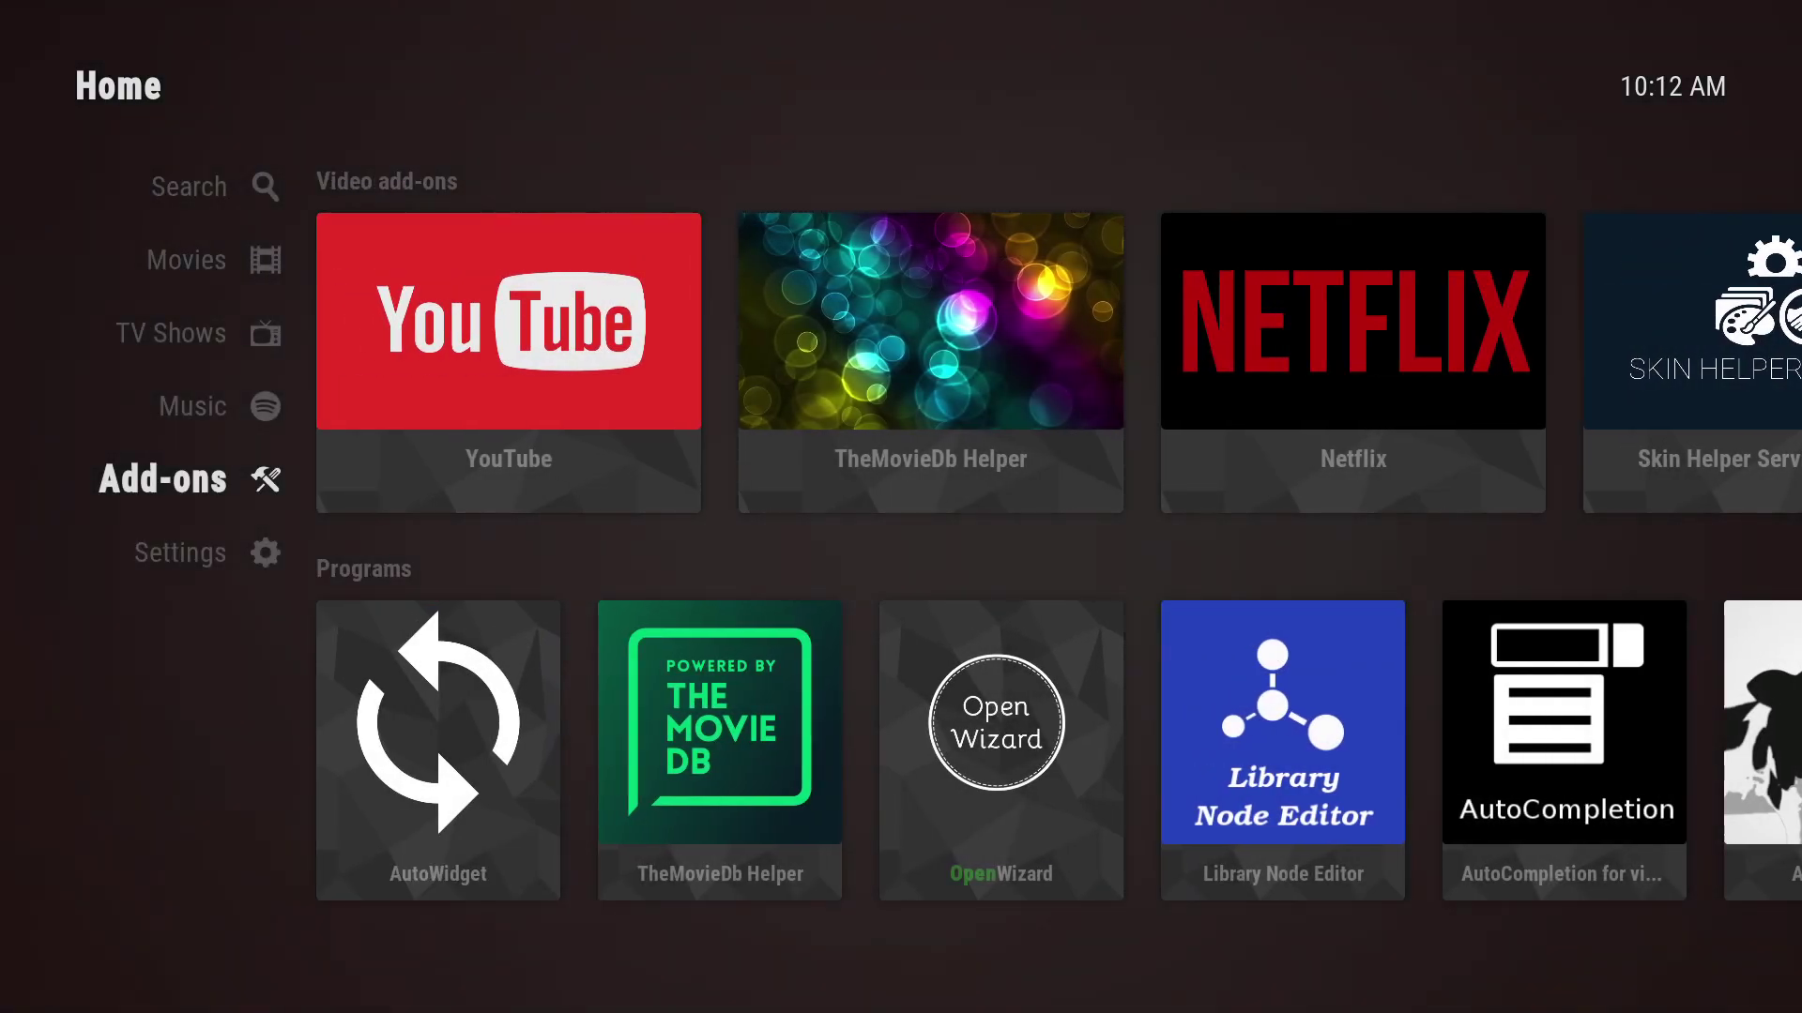
In Skin Settings' Home customisation, open the widgets list for the Movies menu item
key("Down")
key("Return")
key("Down")
key("Return")
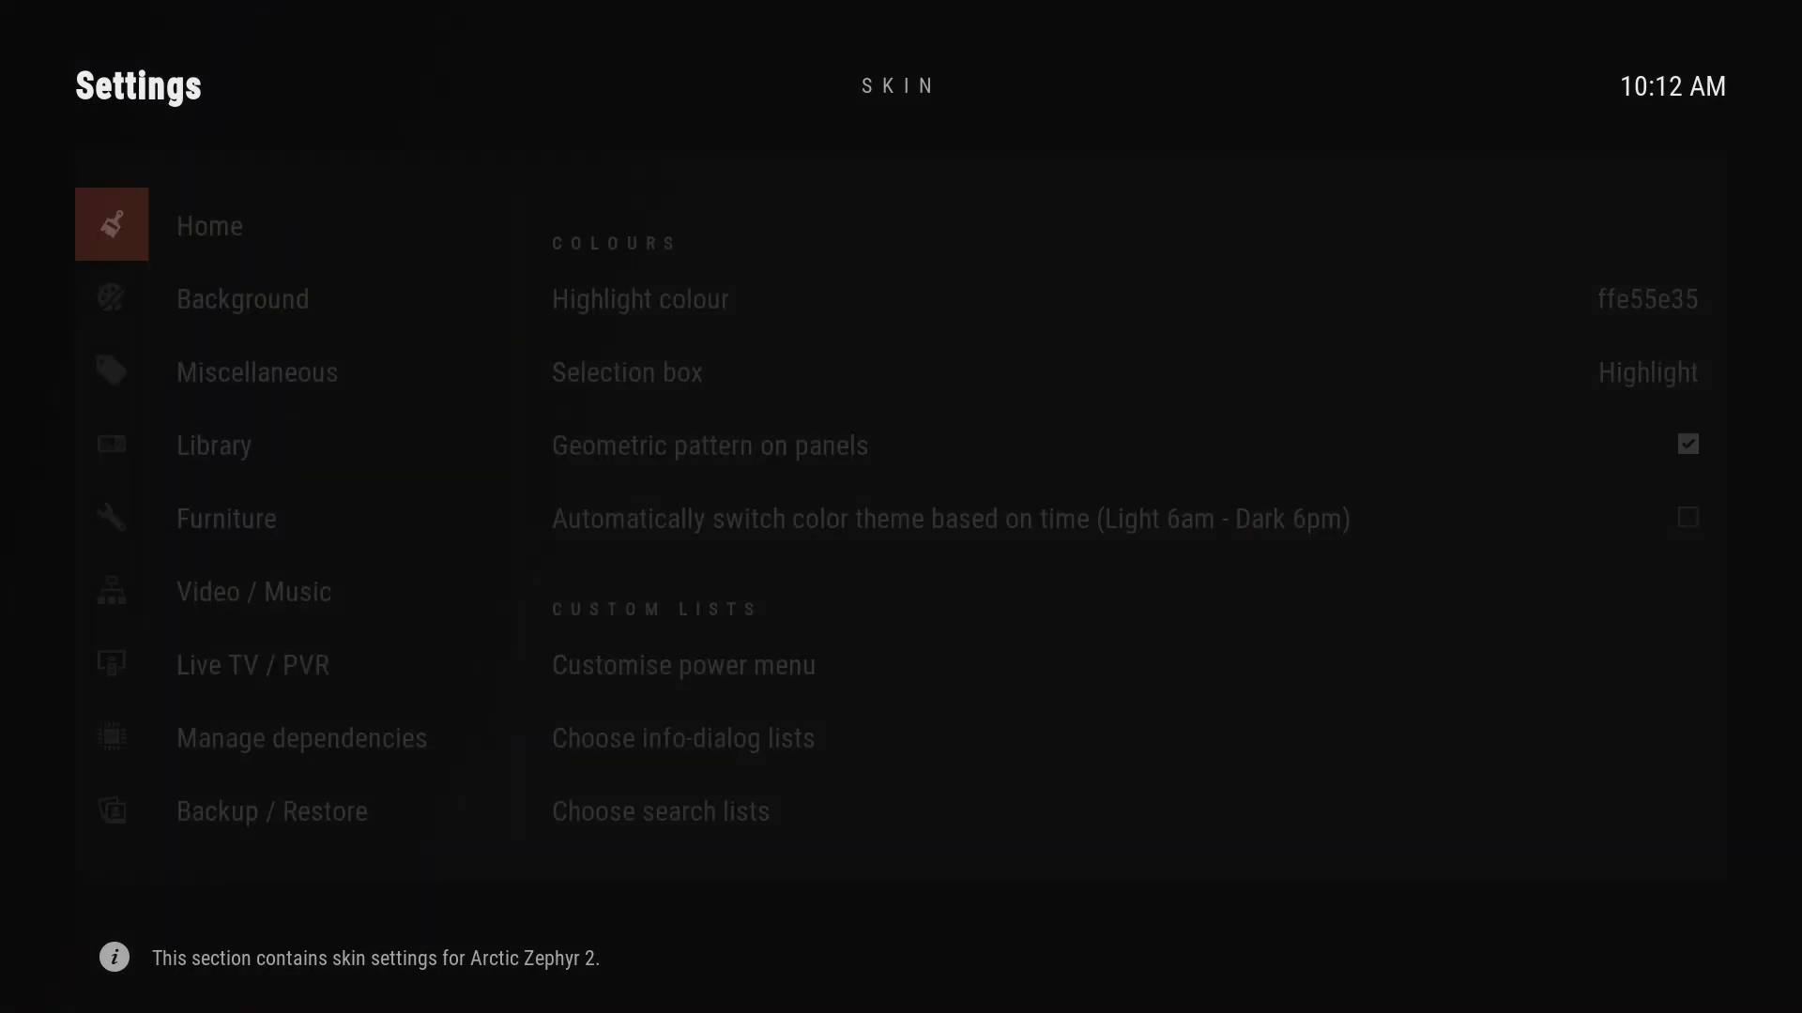
key("Down")
key("Down")
key("Left")
key("Up")
key("Up")
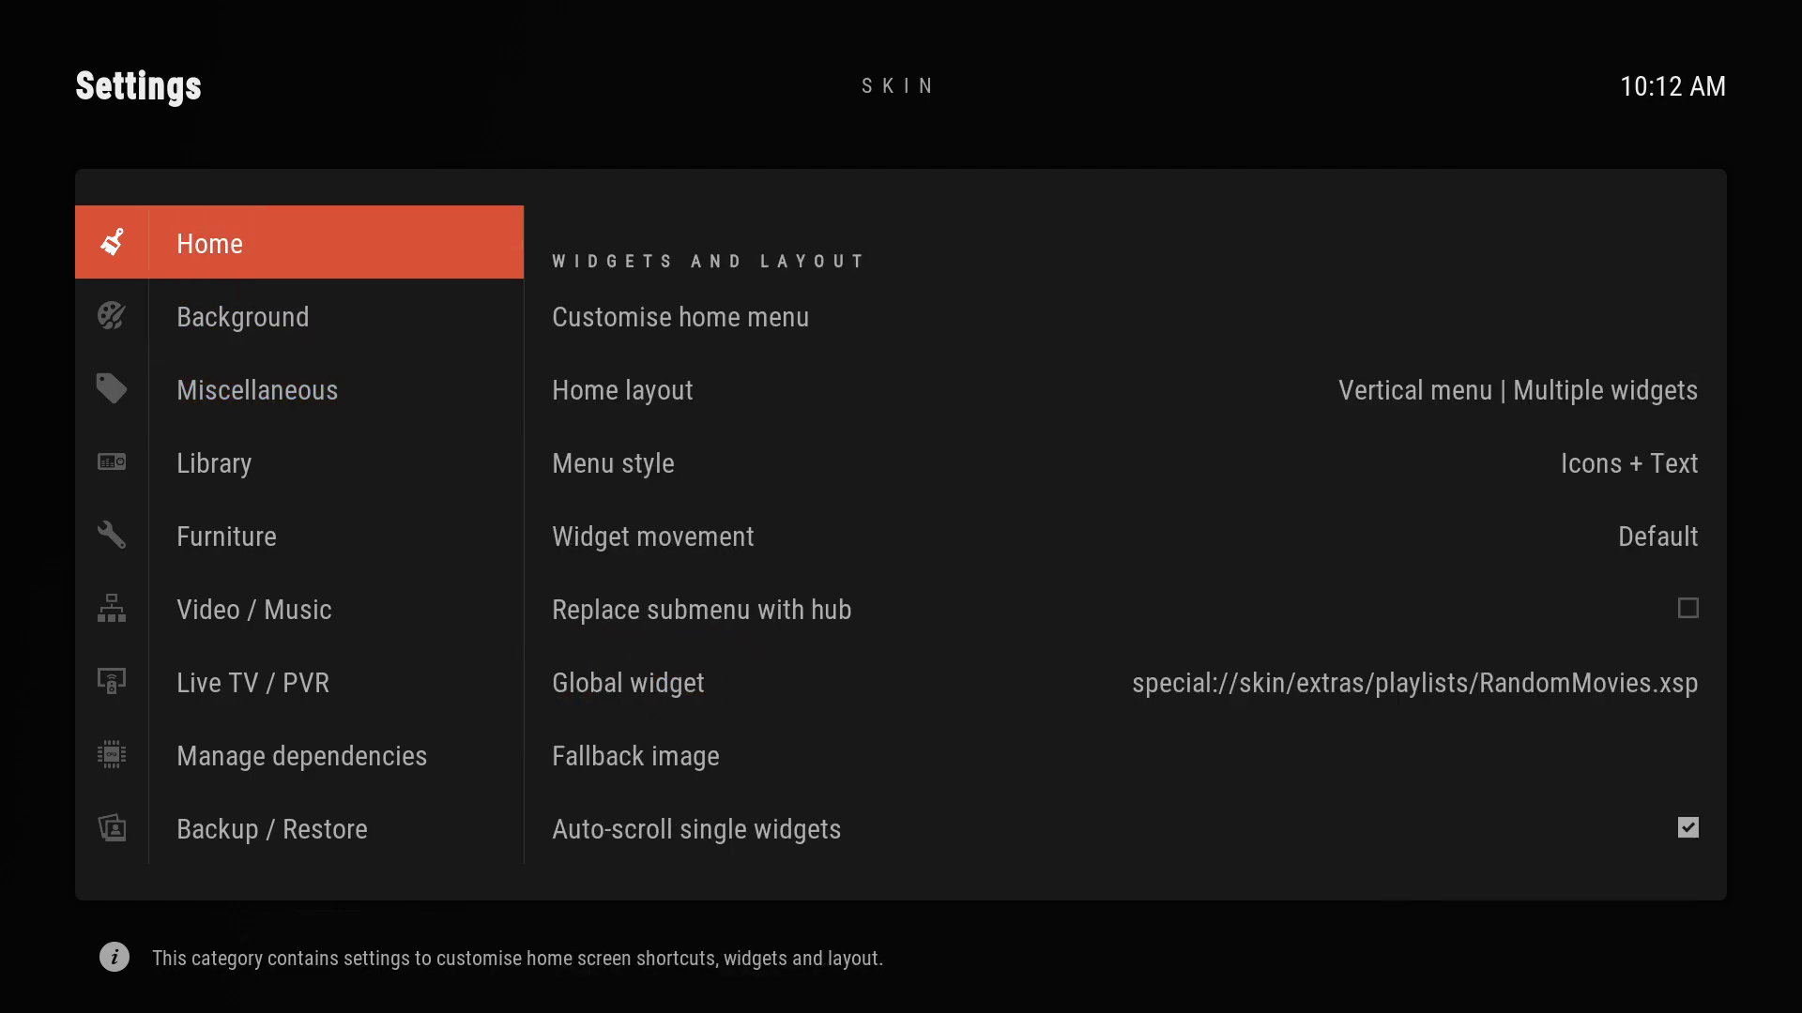
key("Right")
key("Return")
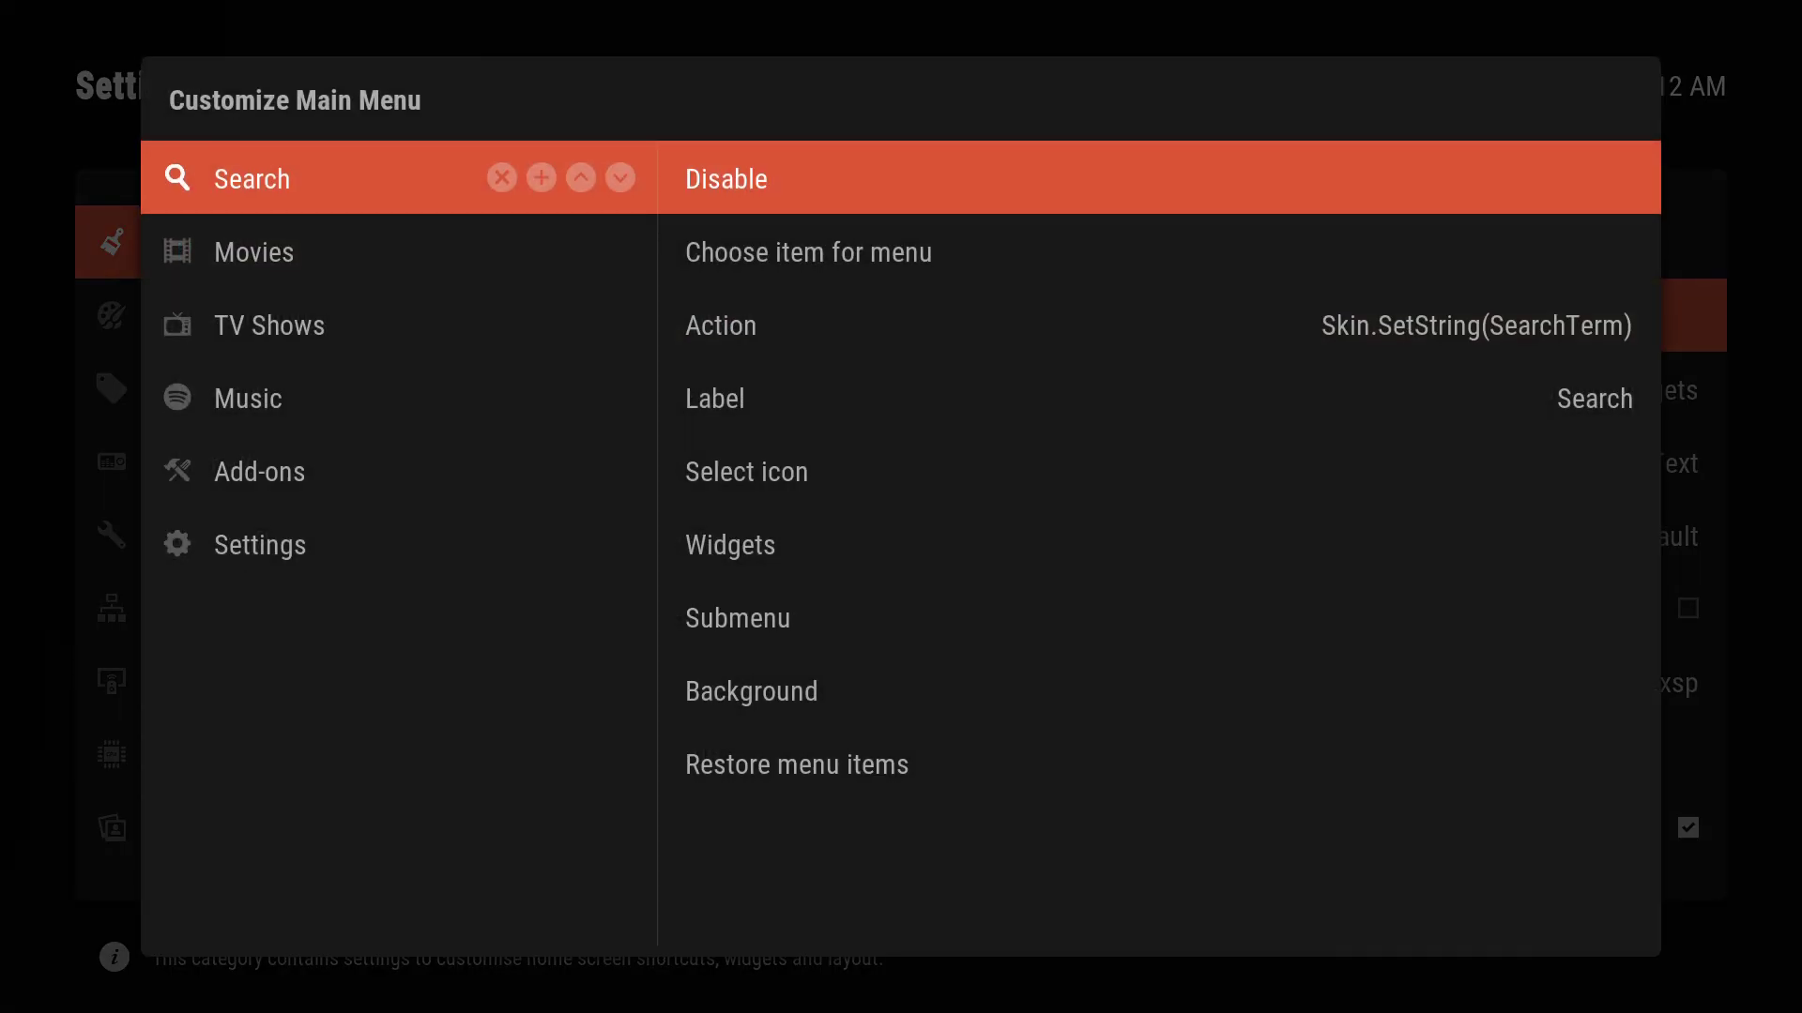
key("Left")
key("Down")
key("Right")
key("Down")
key("Down")
key("Down")
key("Down")
key("Down")
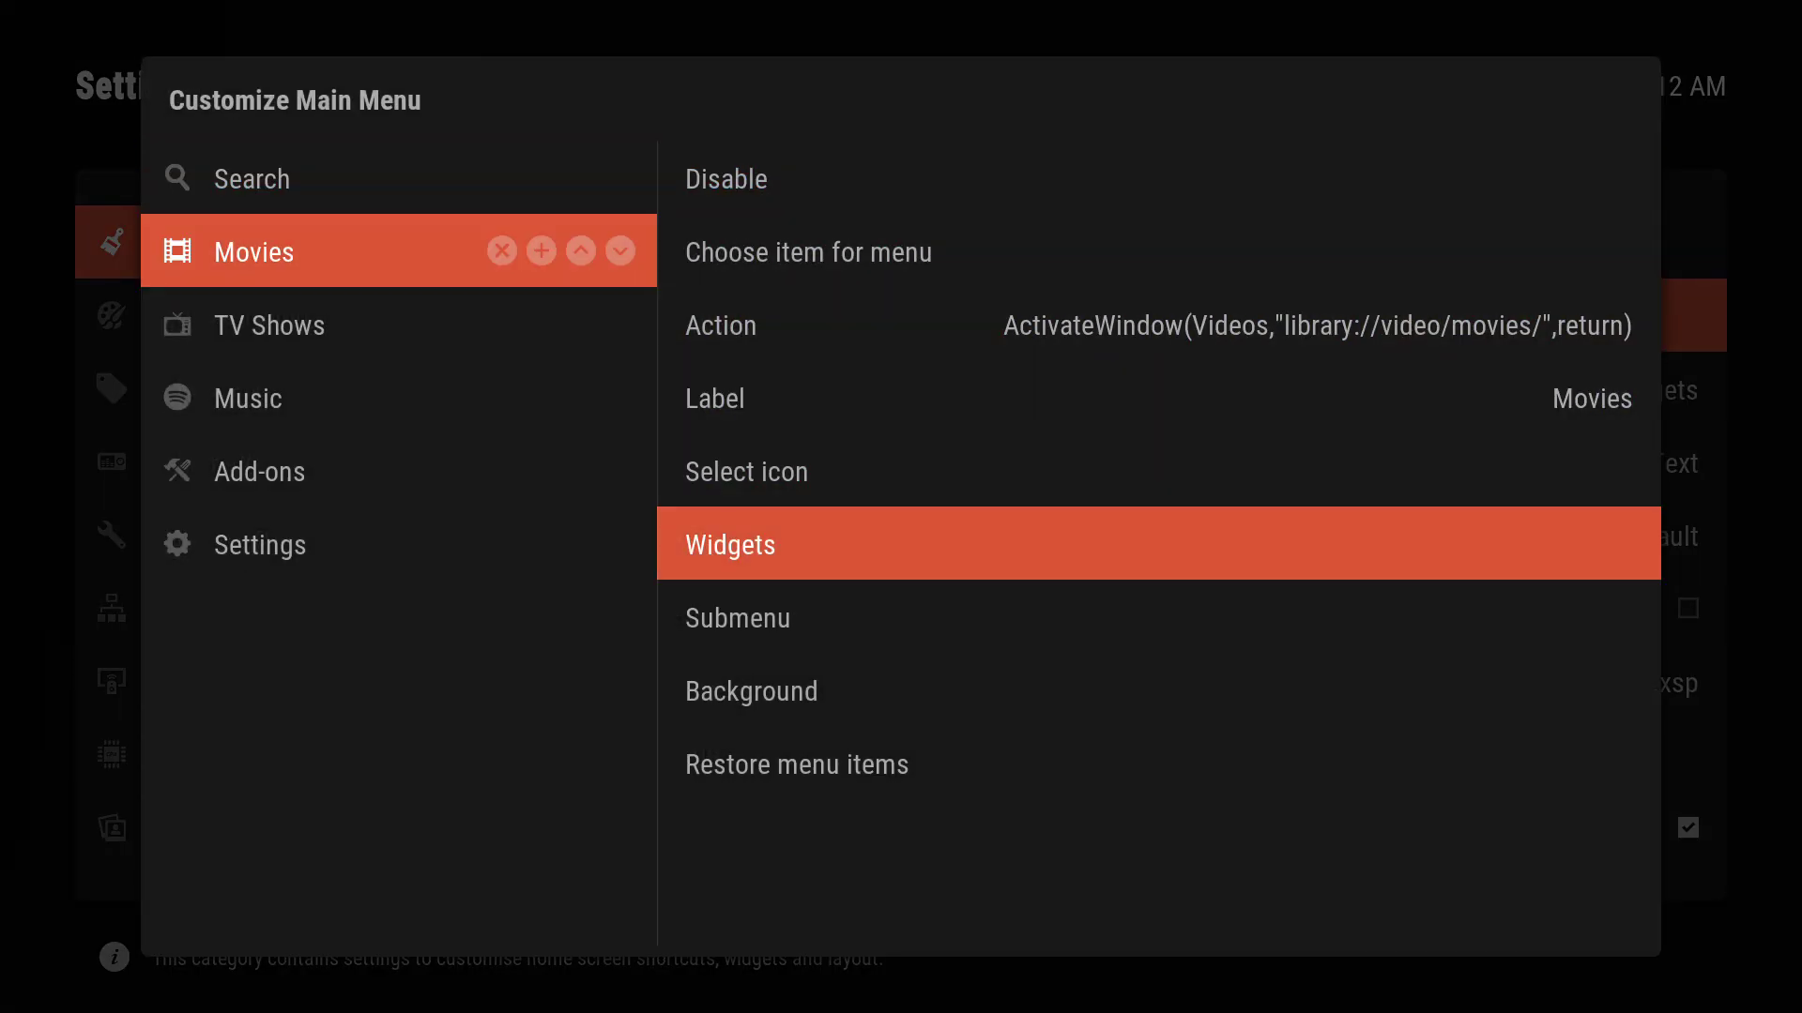
key("Return")
key("Down")
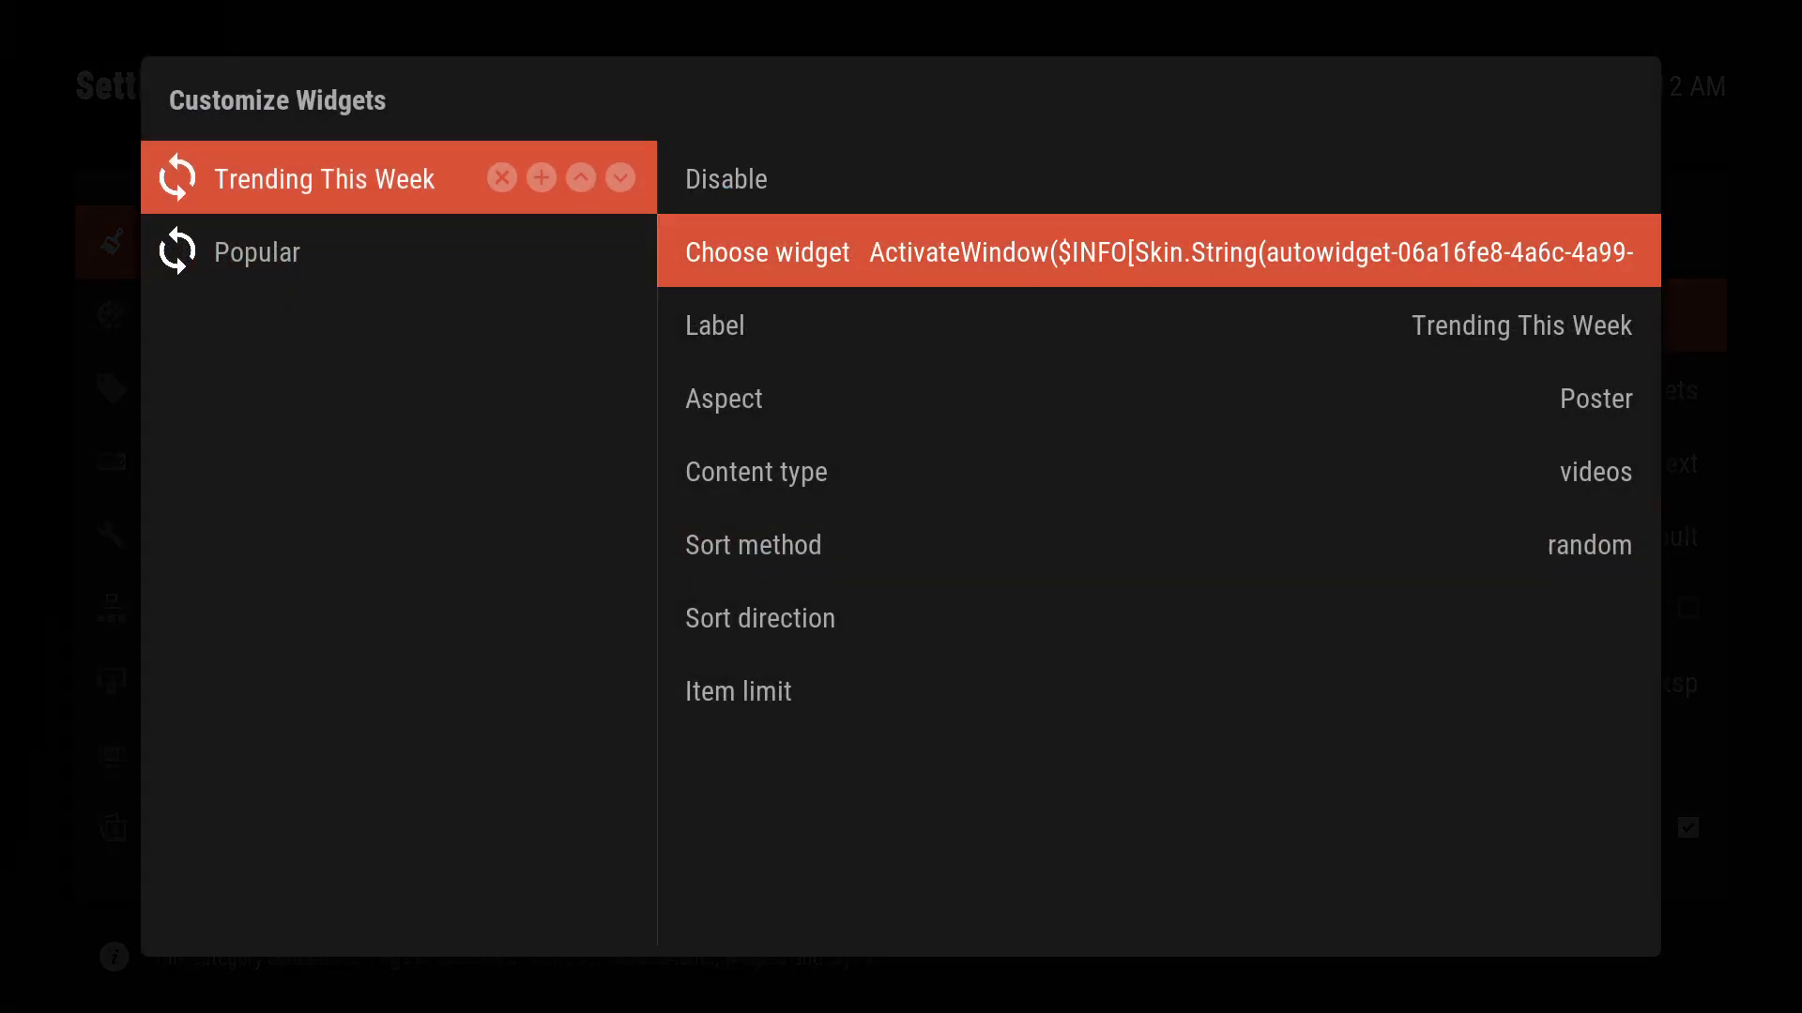
For the Trending This Week widget, choose Add-On > Program > AutoWidget as the source
key("Return")
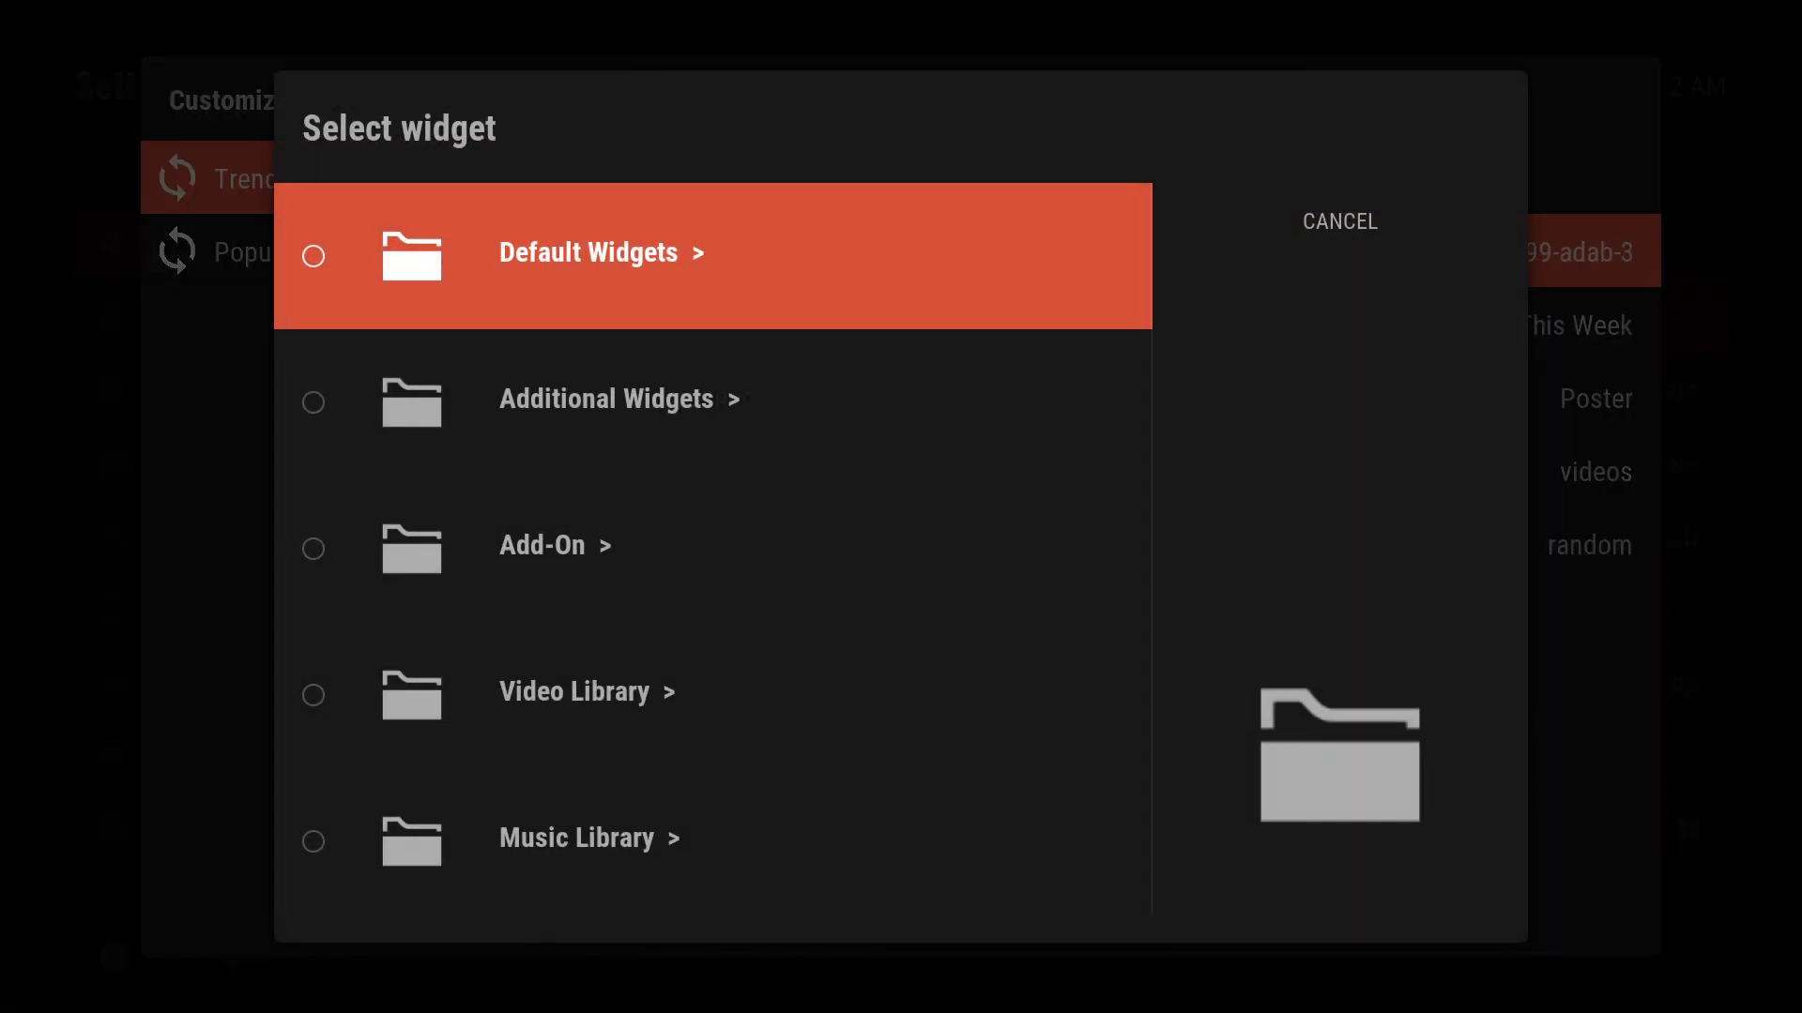
key("Down")
key("Down")
key("Return")
key("Down")
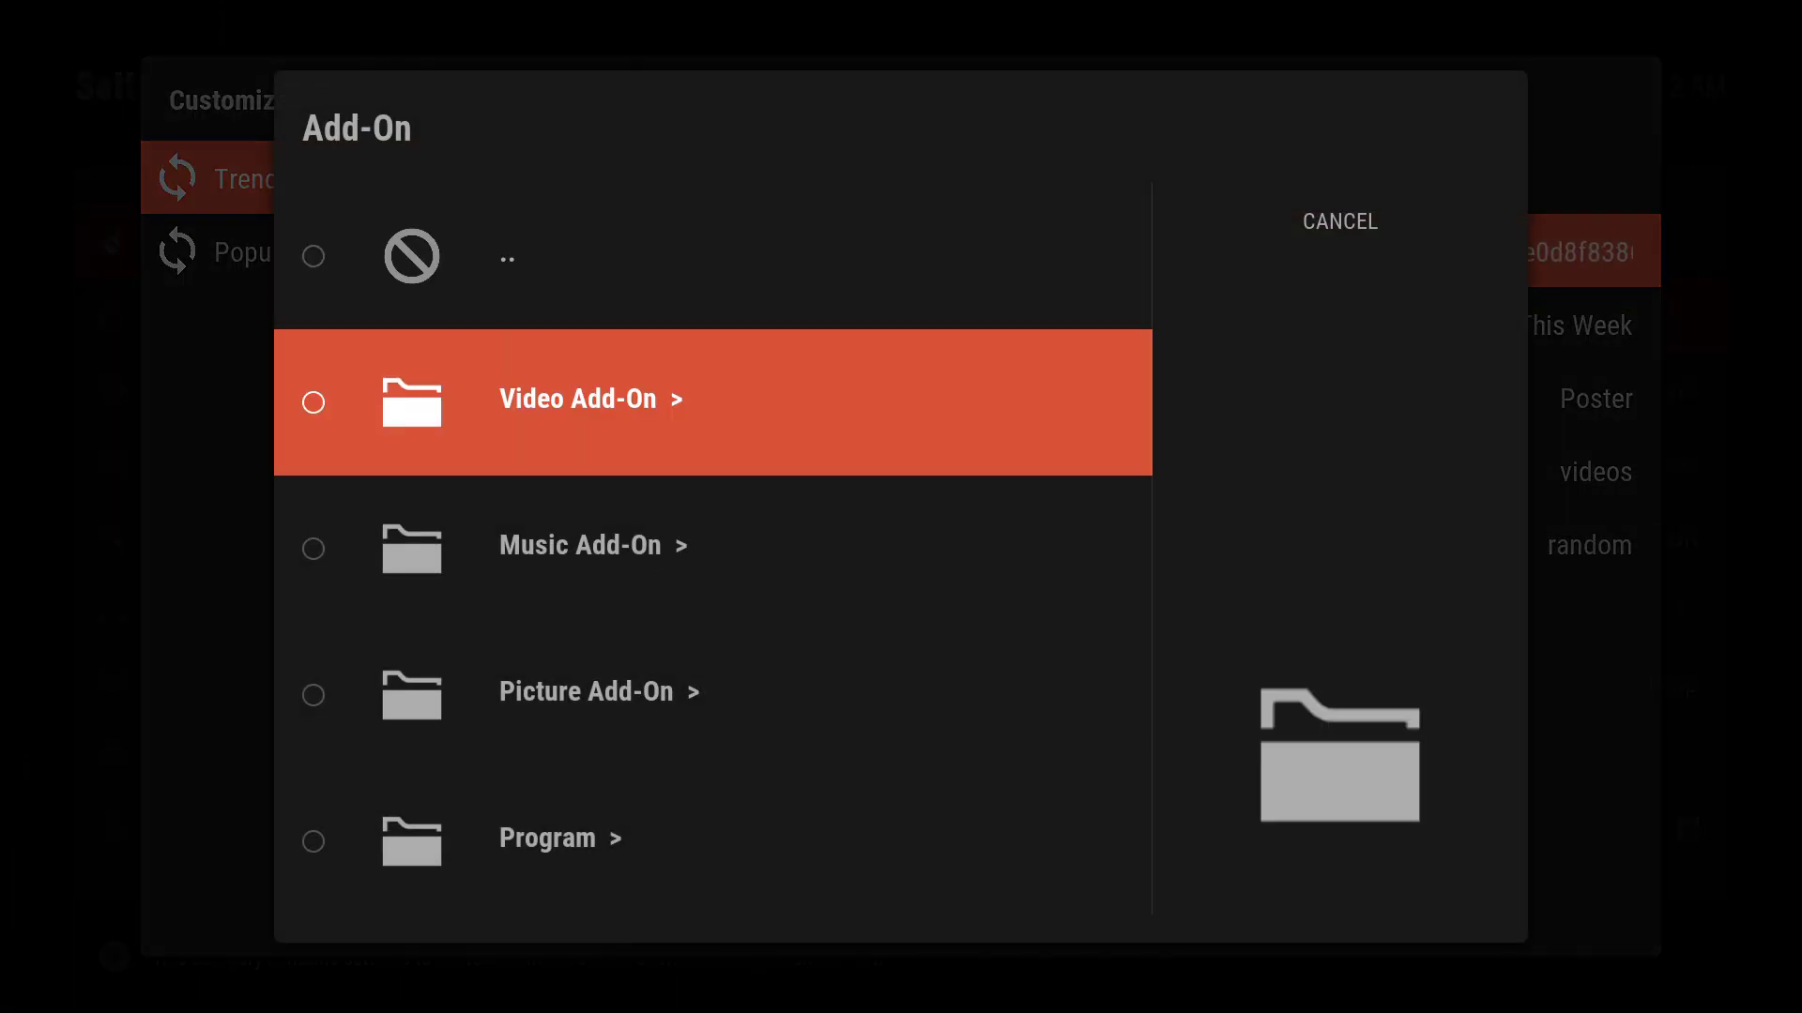
key("Down")
key("Down")
key("Down")
key("Return")
key("Return")
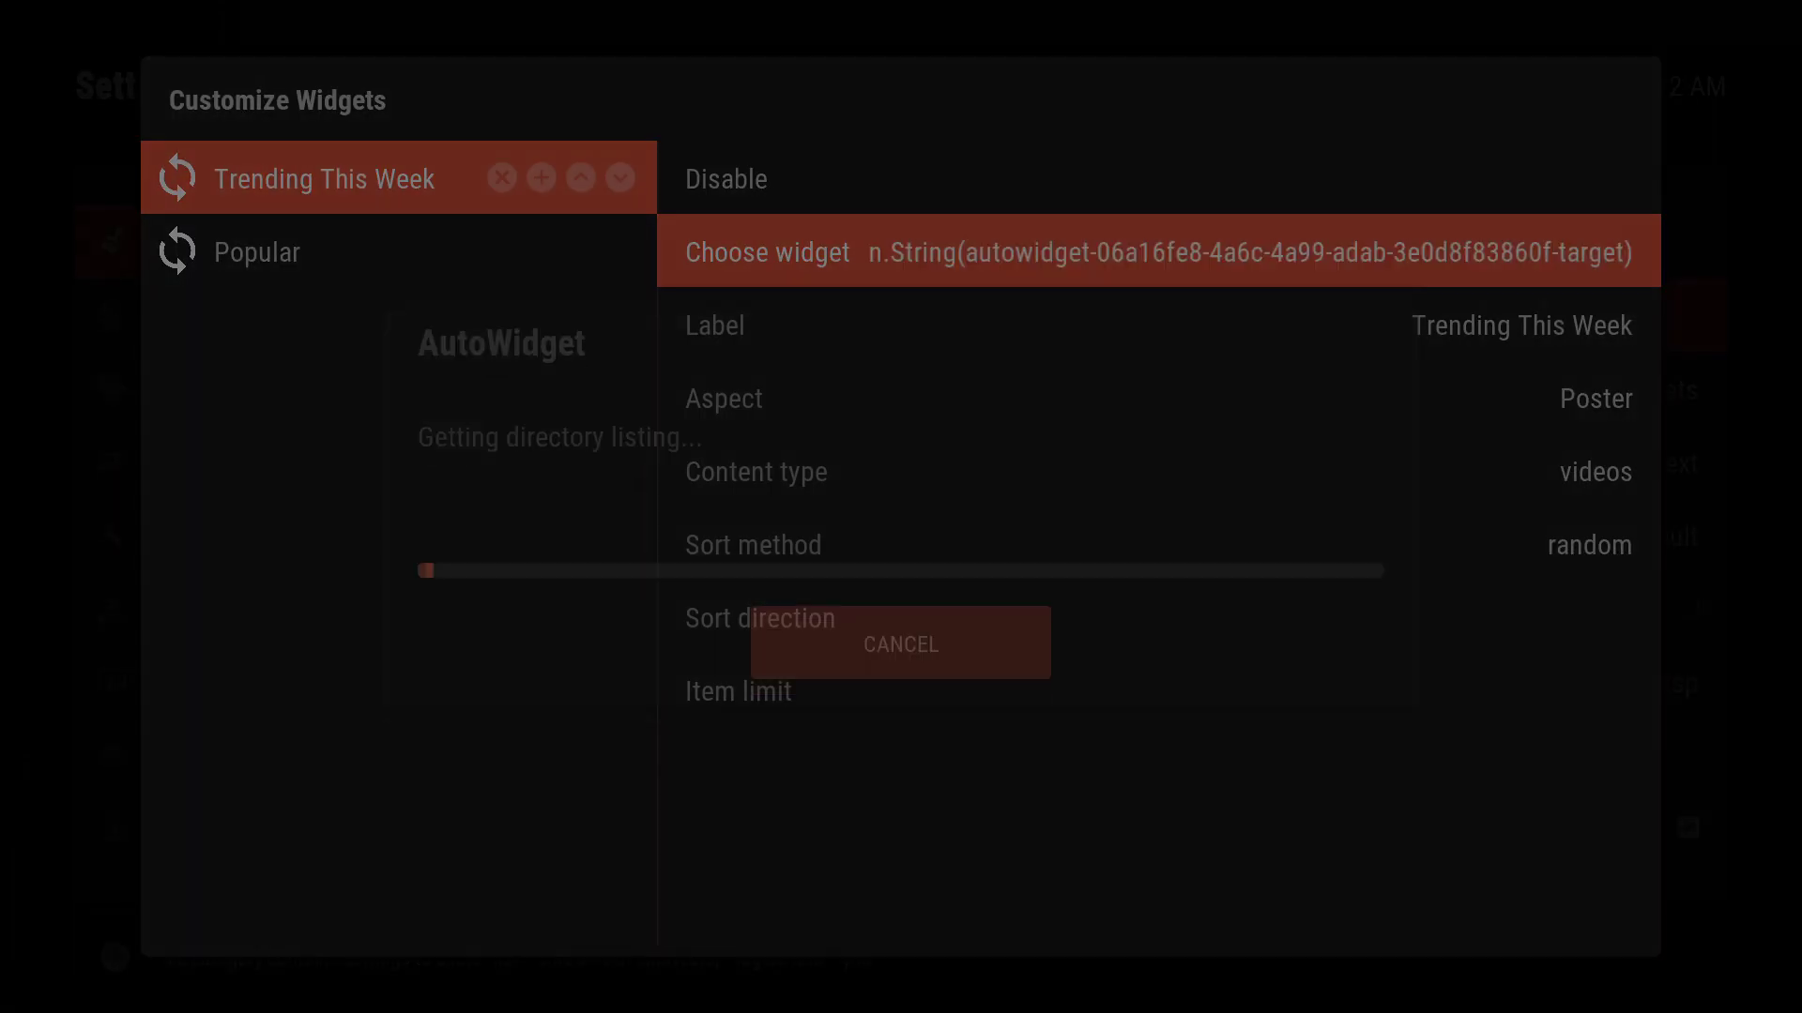
key("Down")
key("Return")
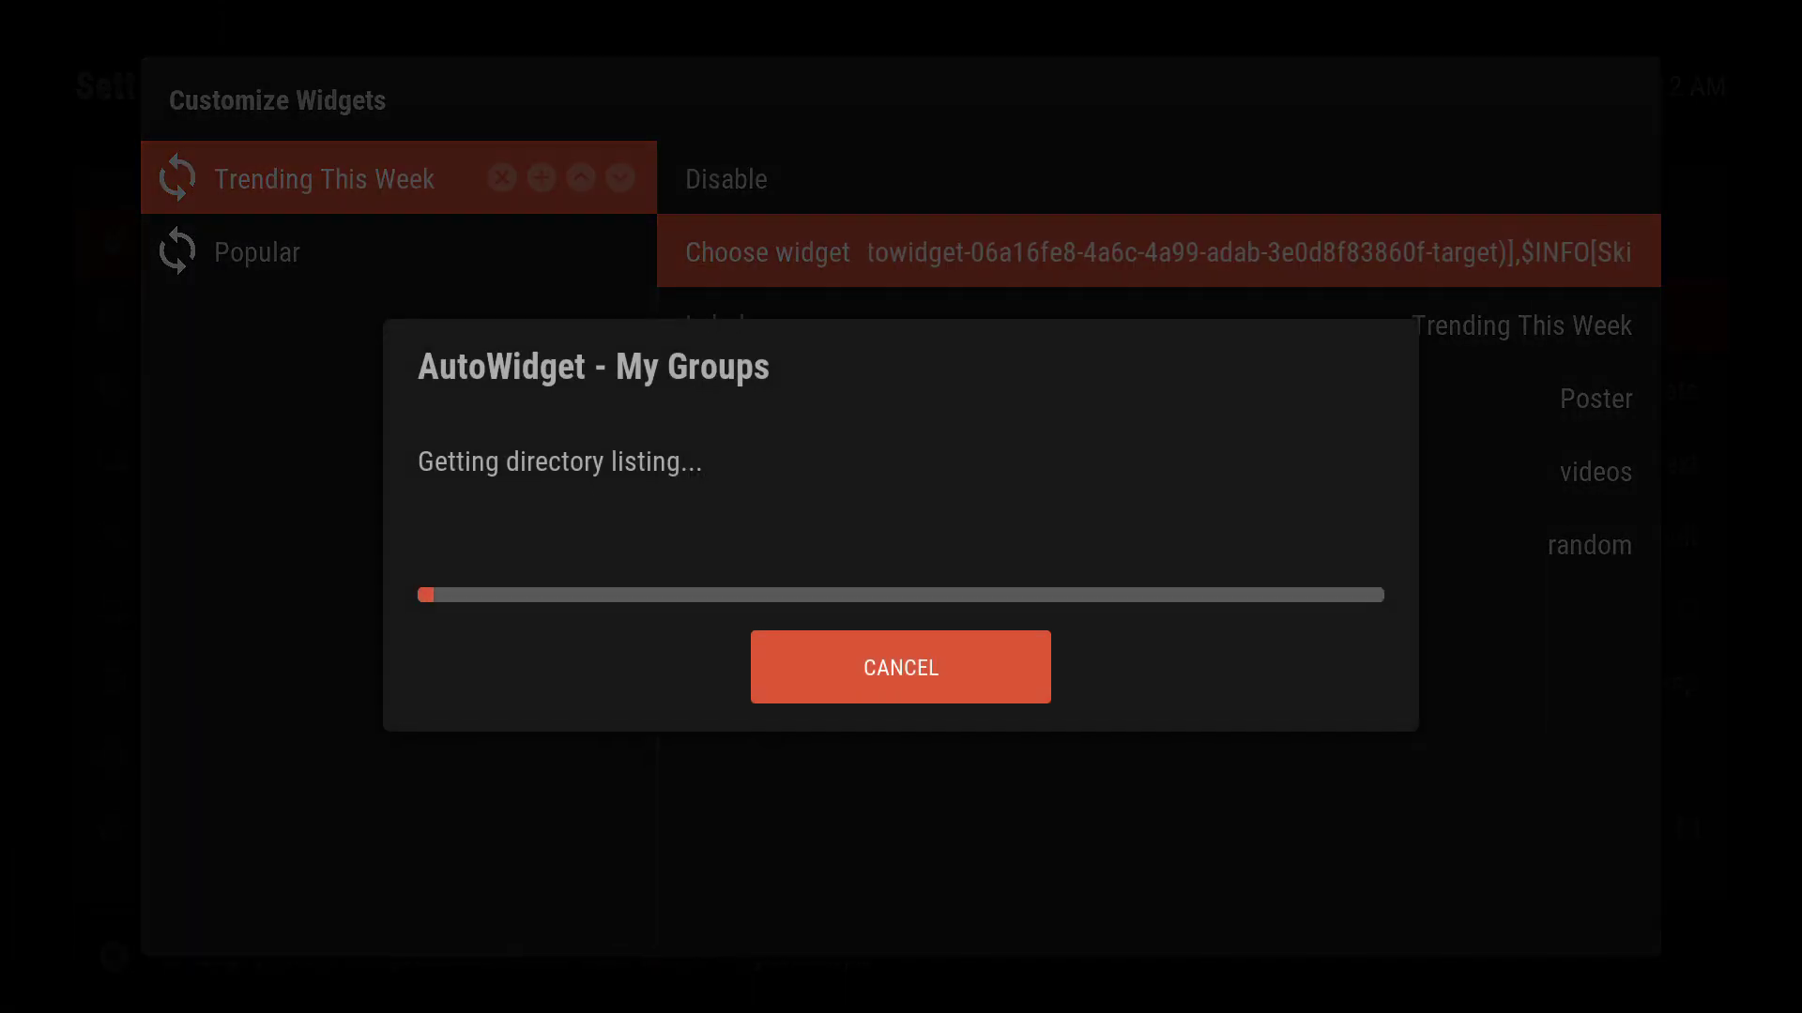
Set My Groups > Movies > Next Path as the widget, then exit to Settings
key("Down")
key("Down")
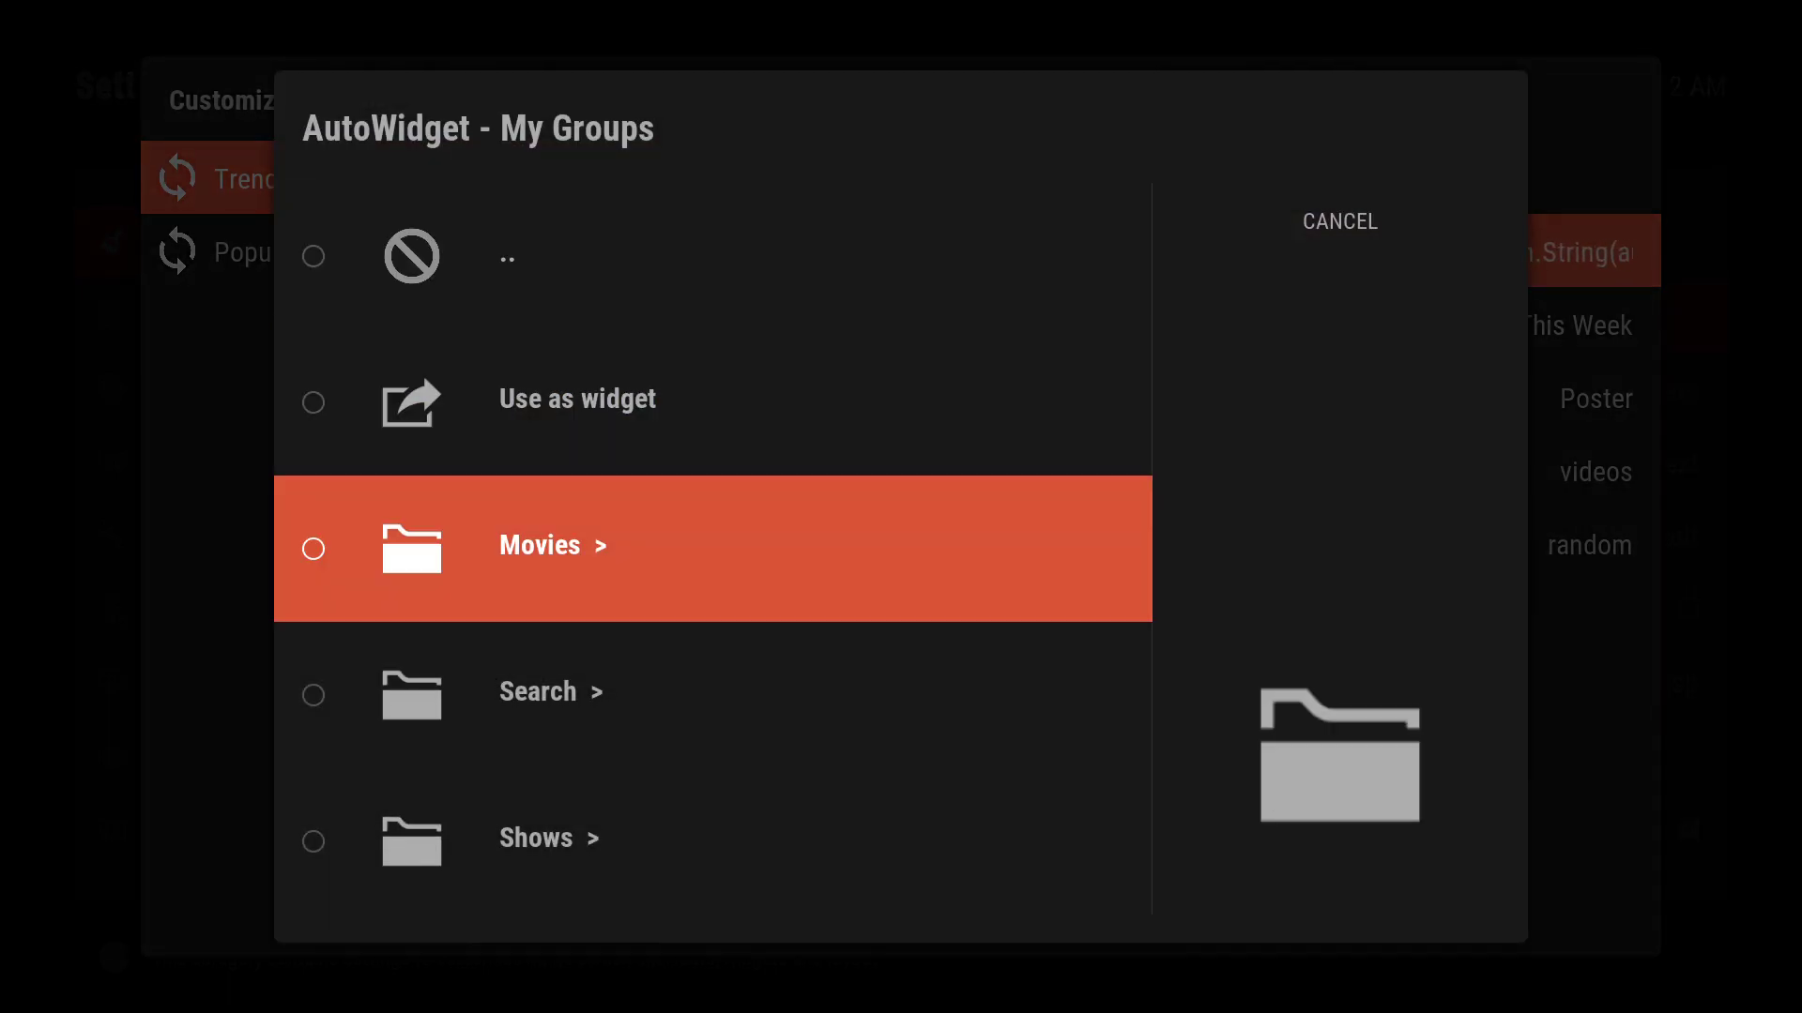
key("Return")
key("Down")
key("Down")
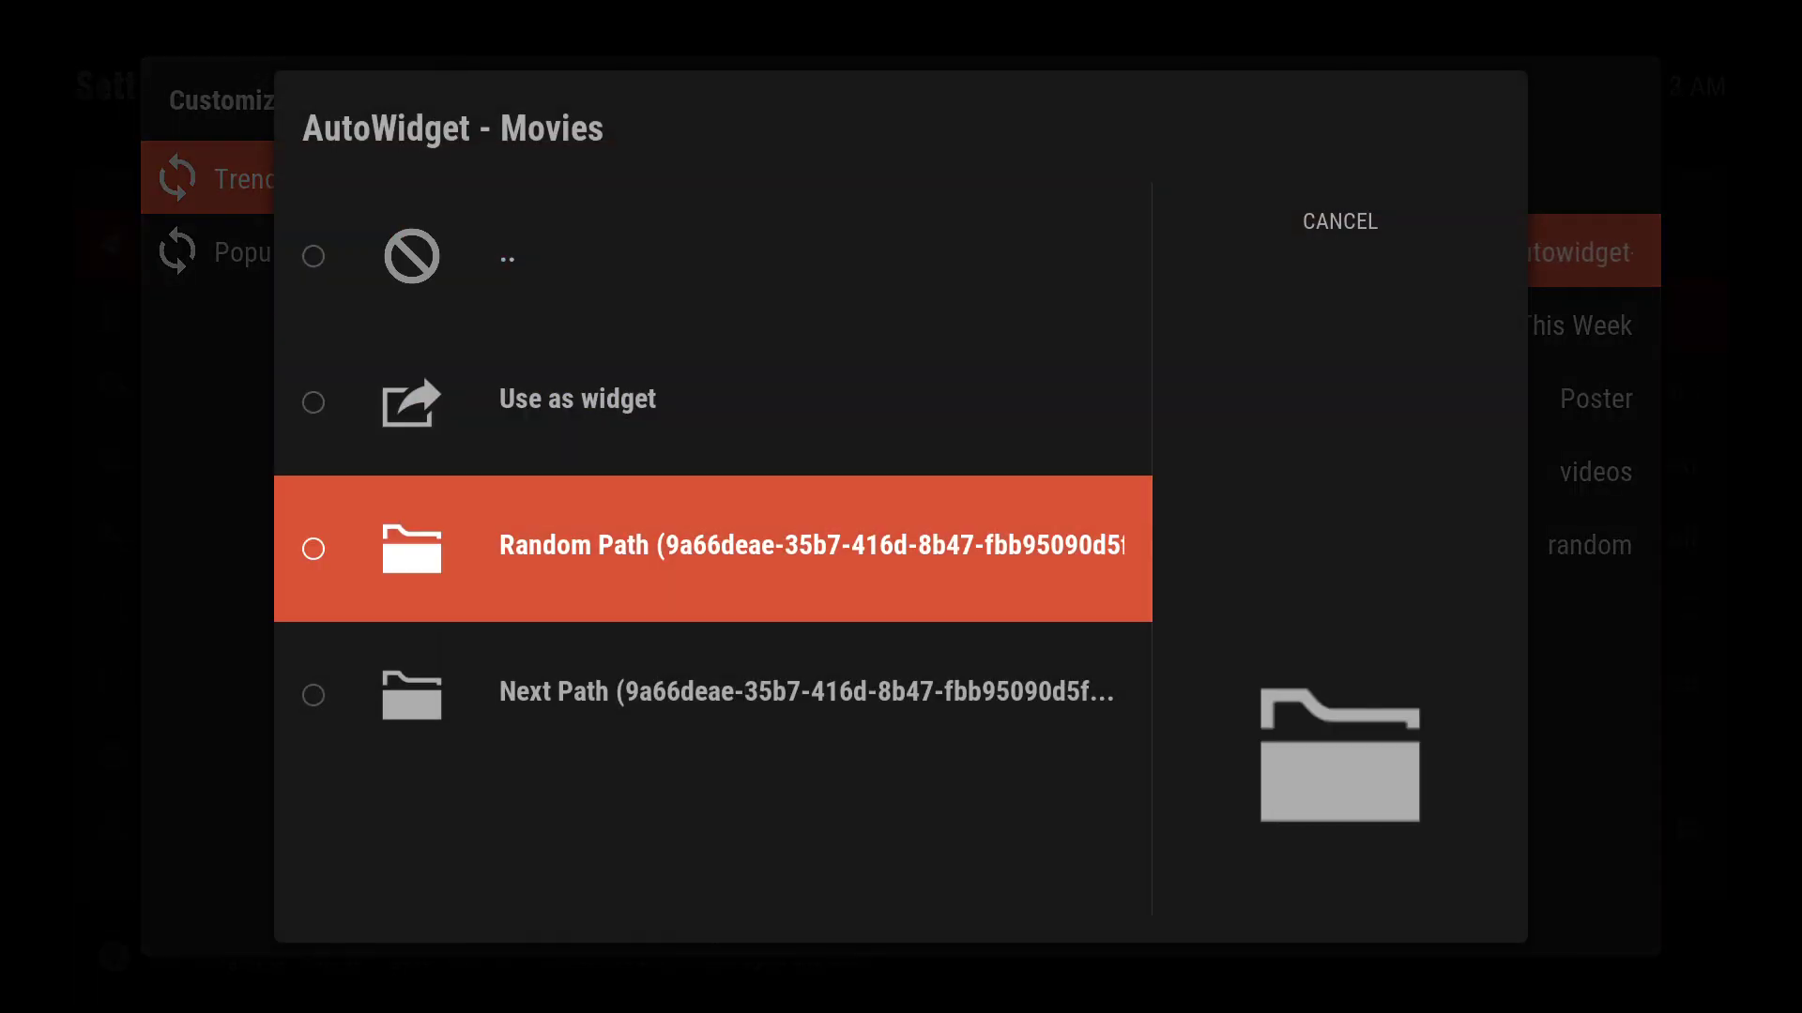
key("Down")
key("Return")
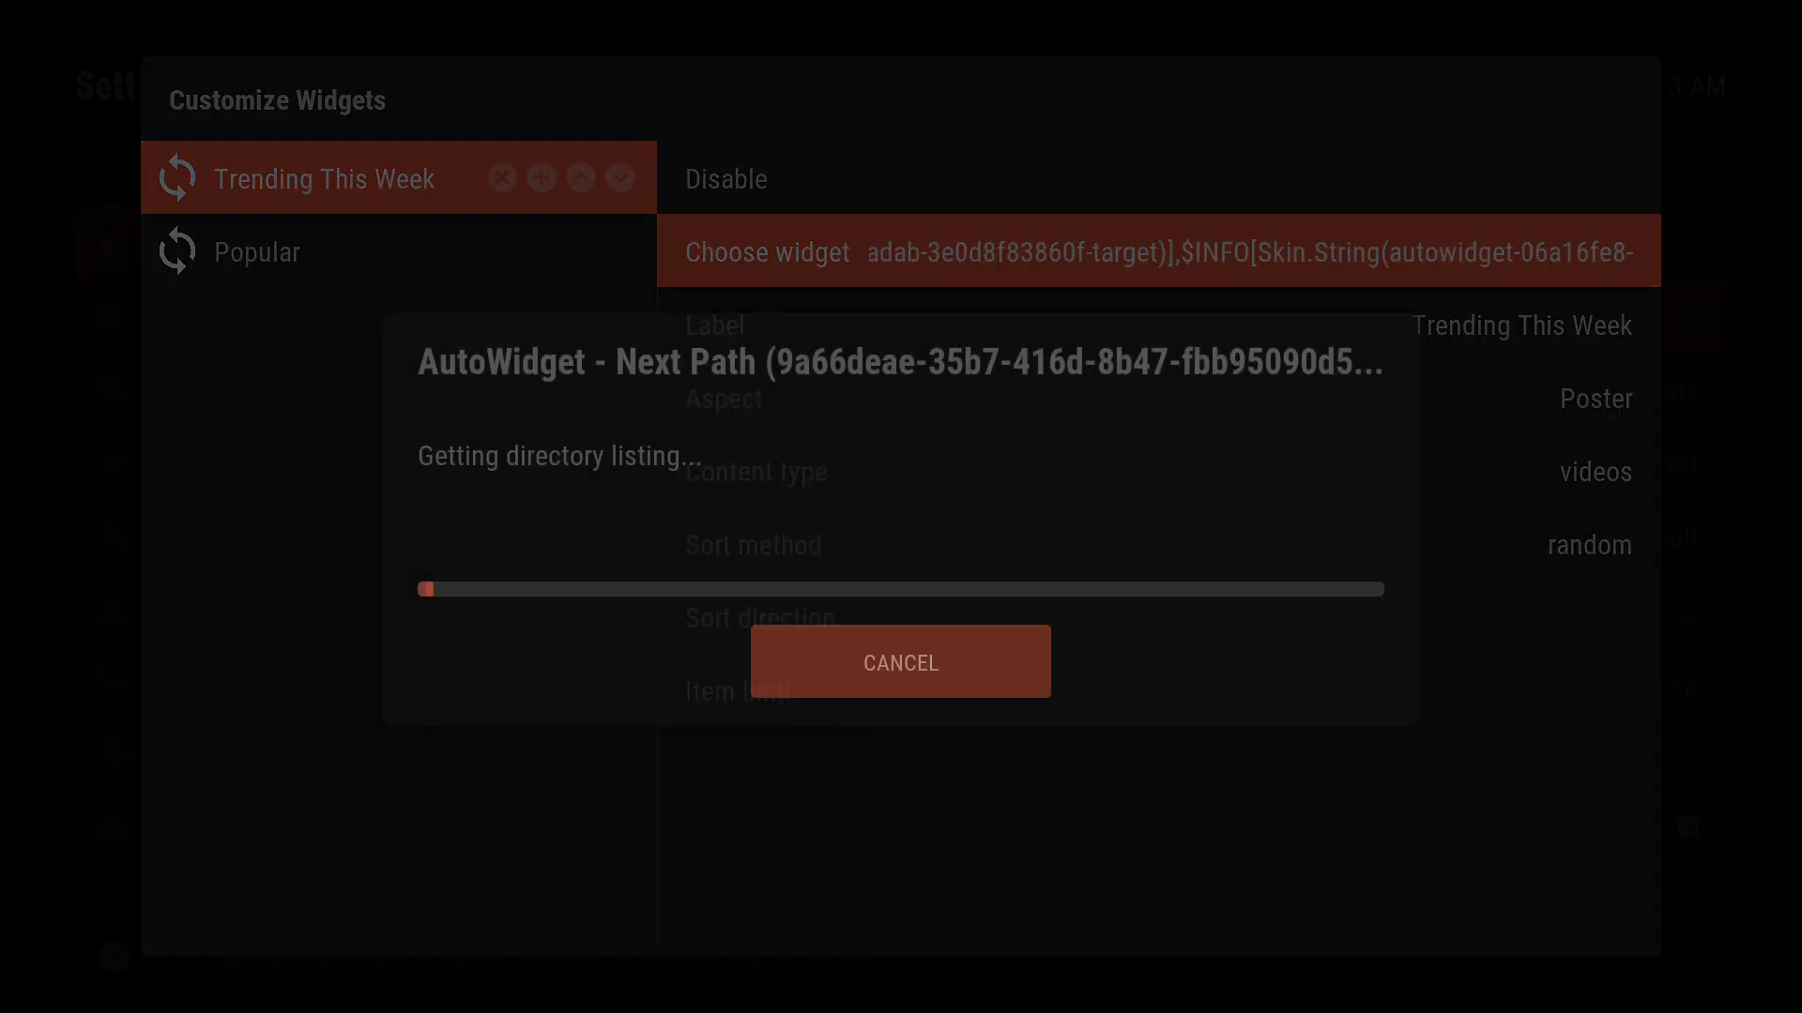
key("Down")
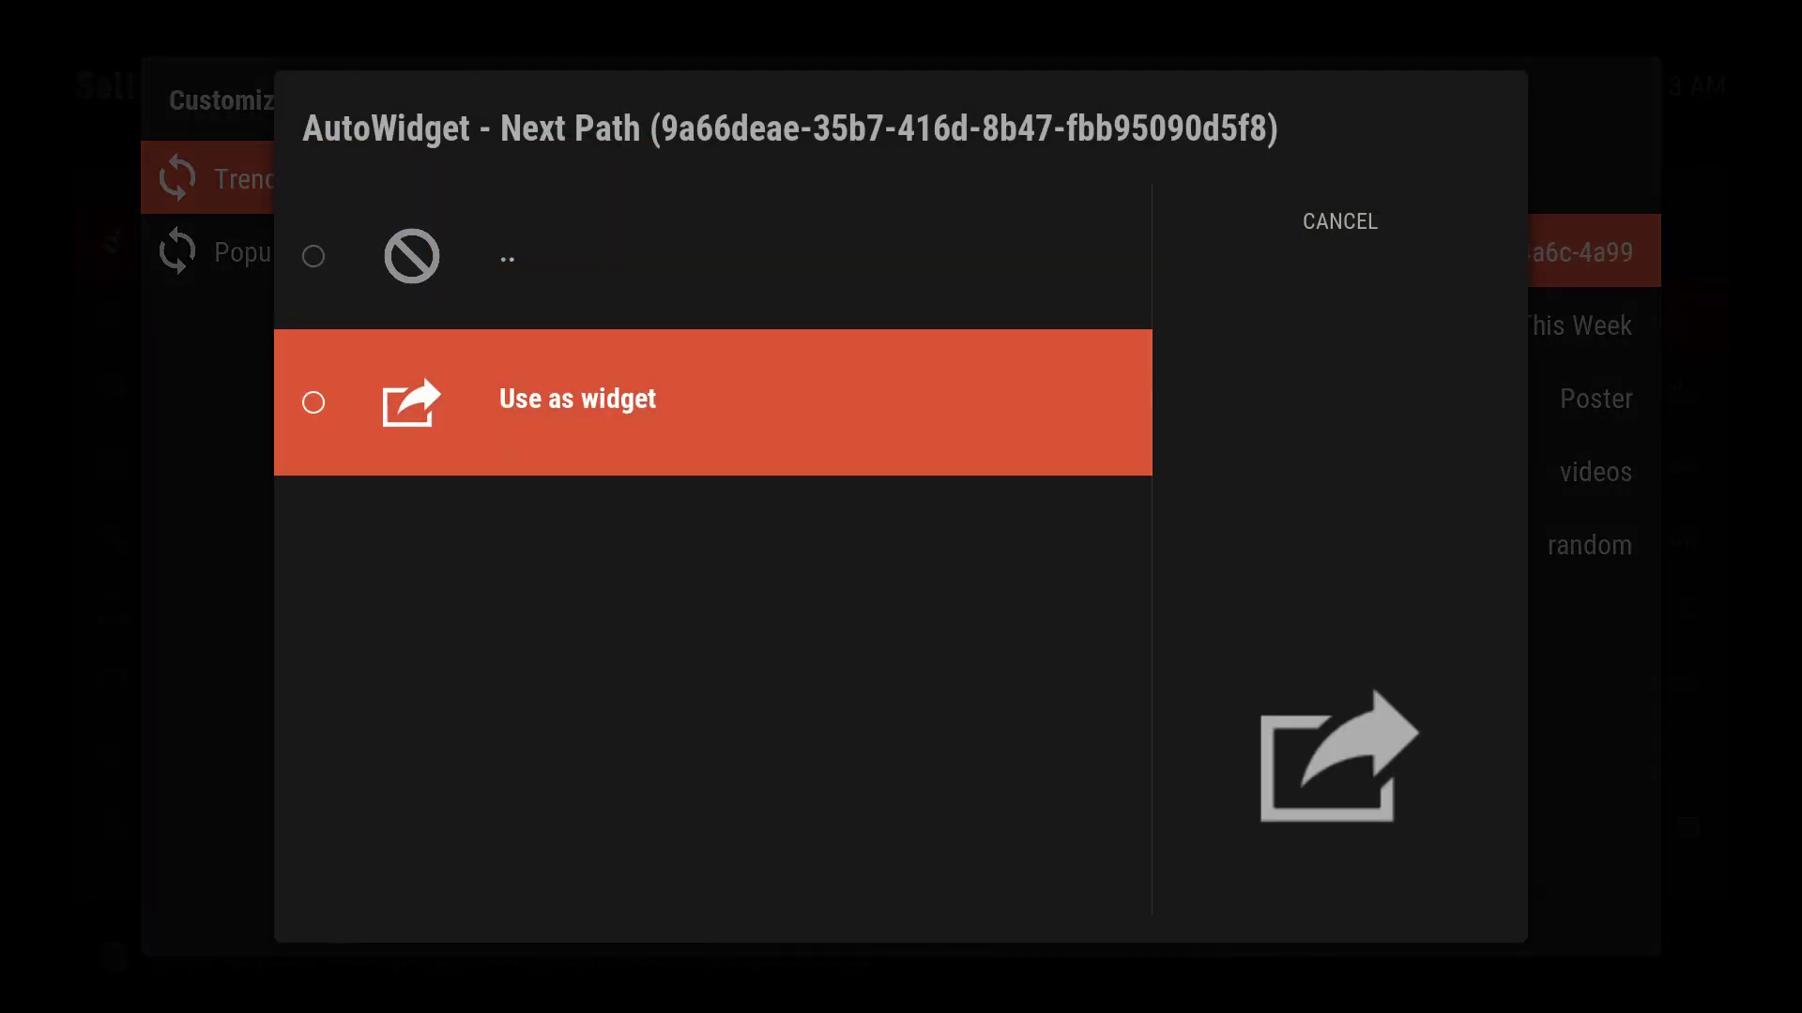
key("Return")
key("Escape")
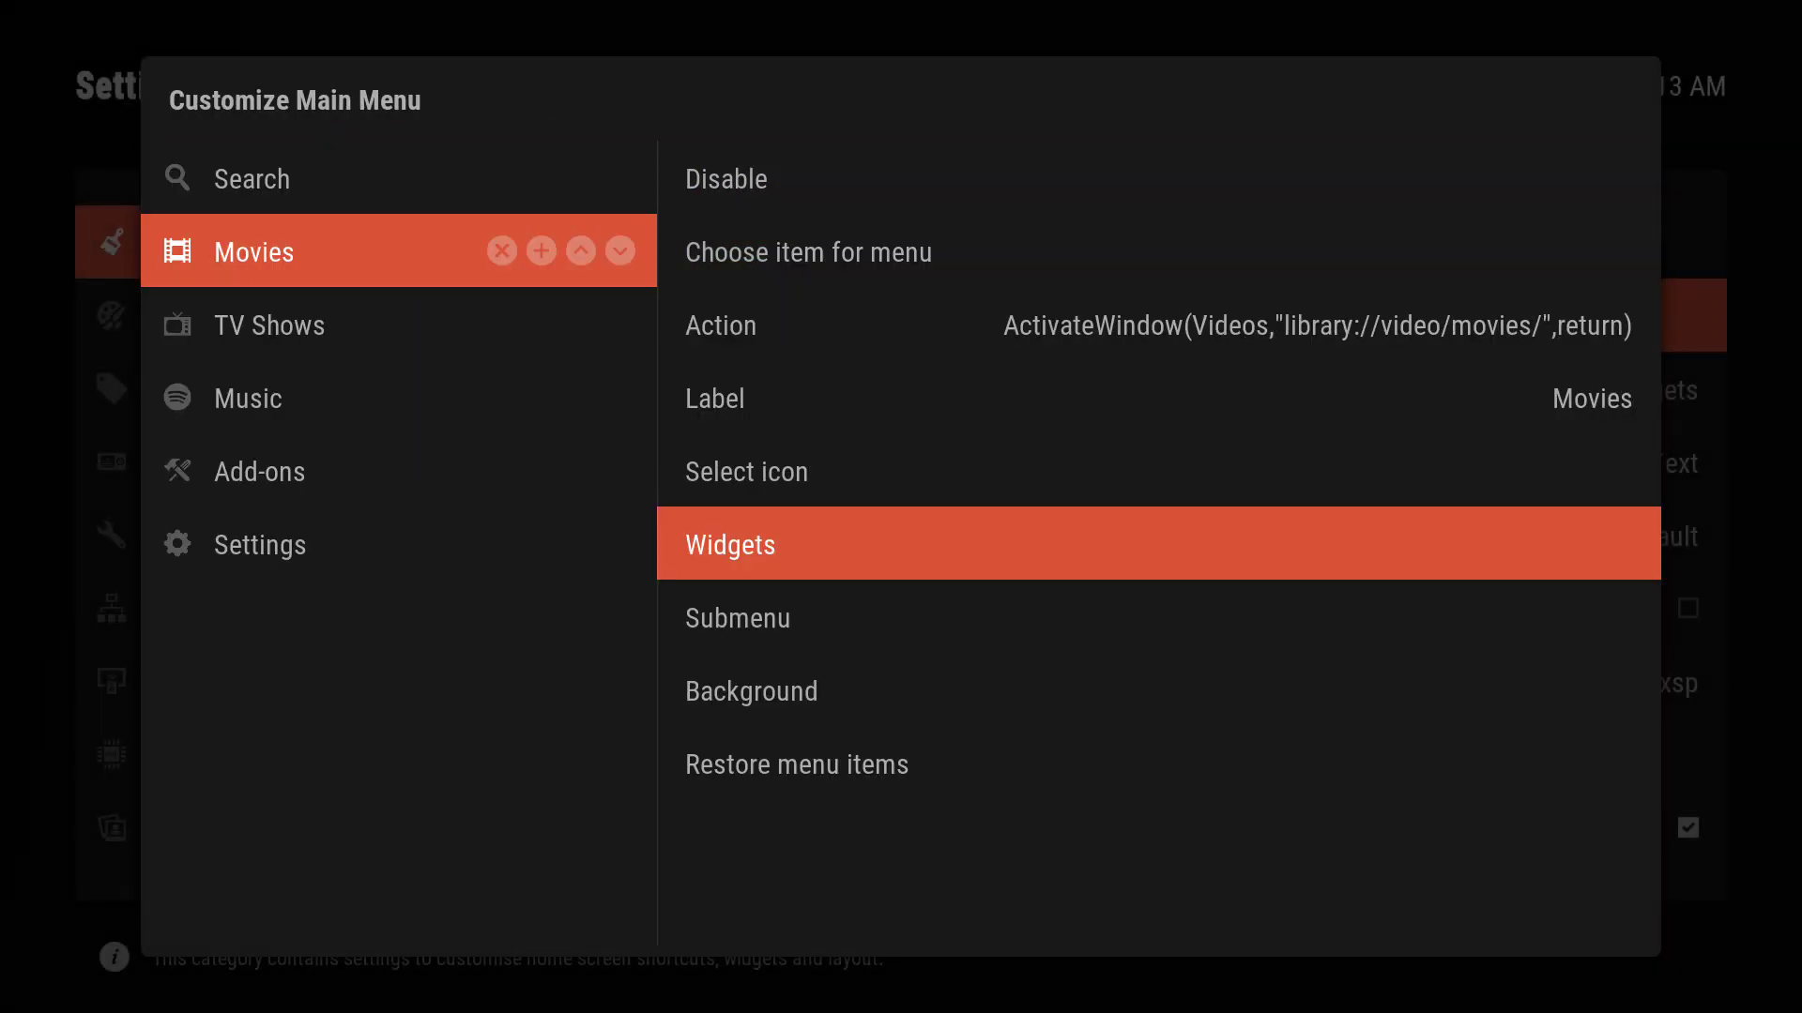
key("Escape")
key("Escape")
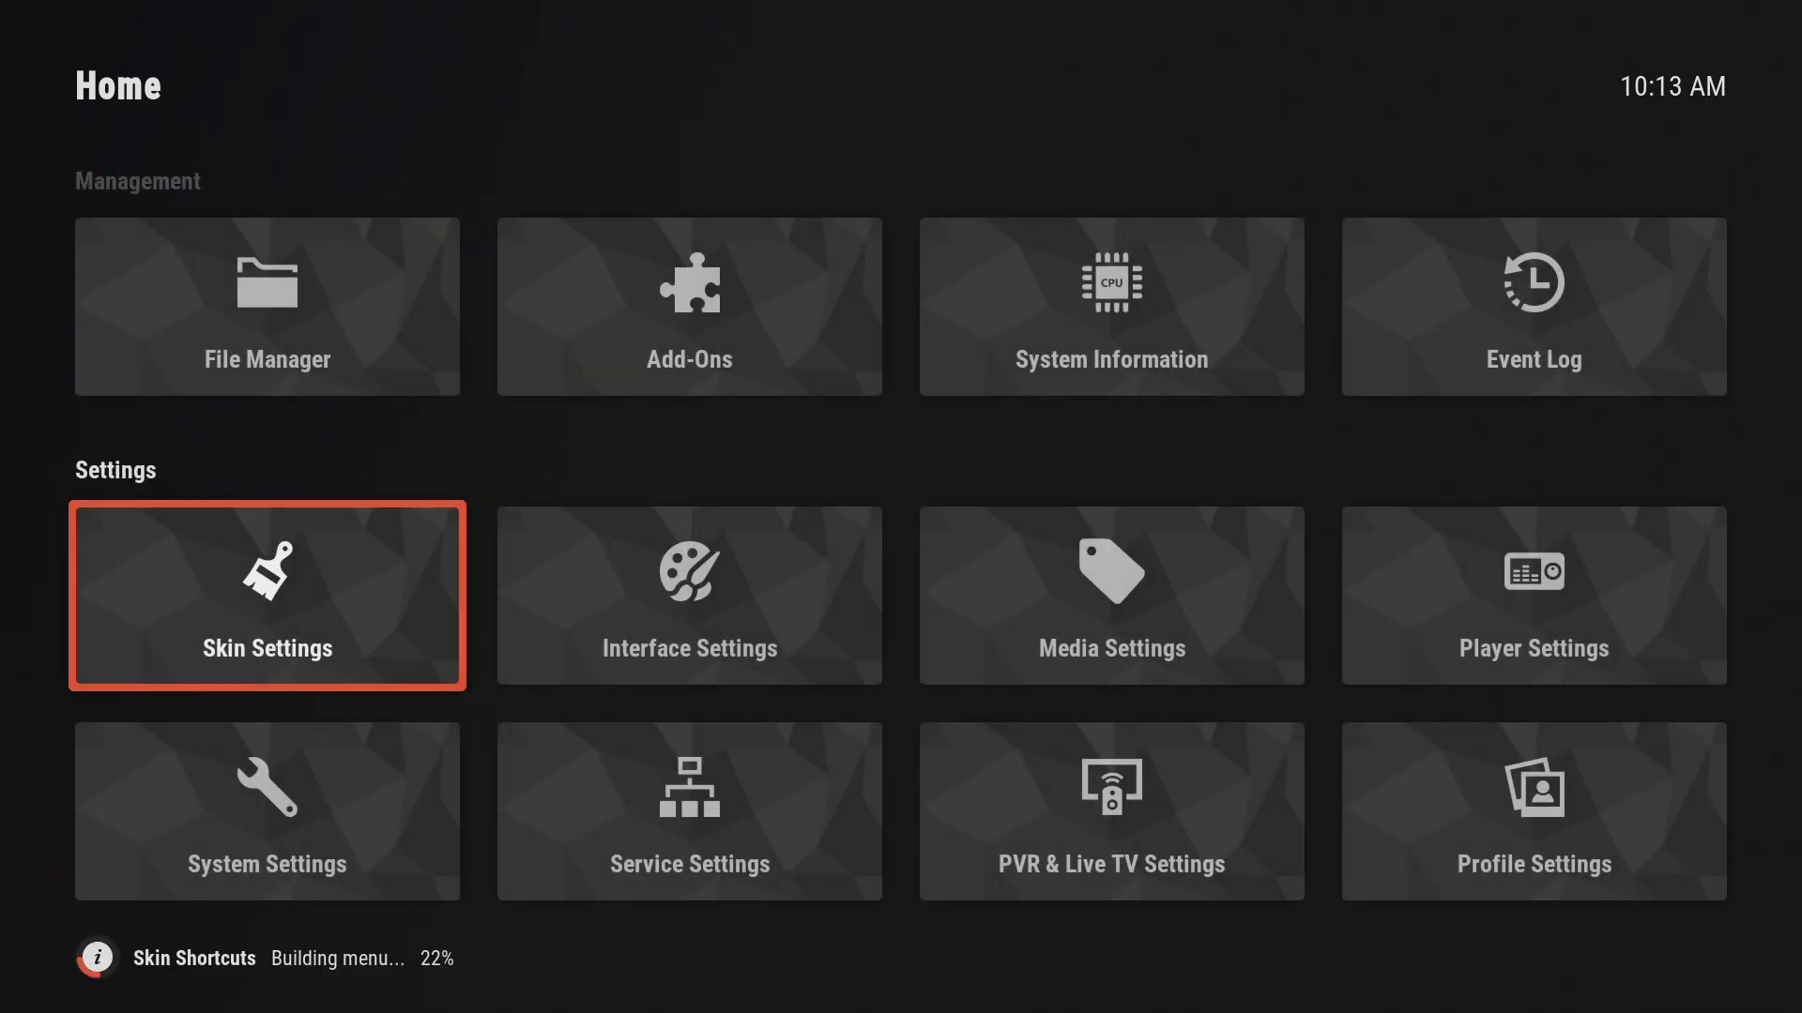
key("Escape")
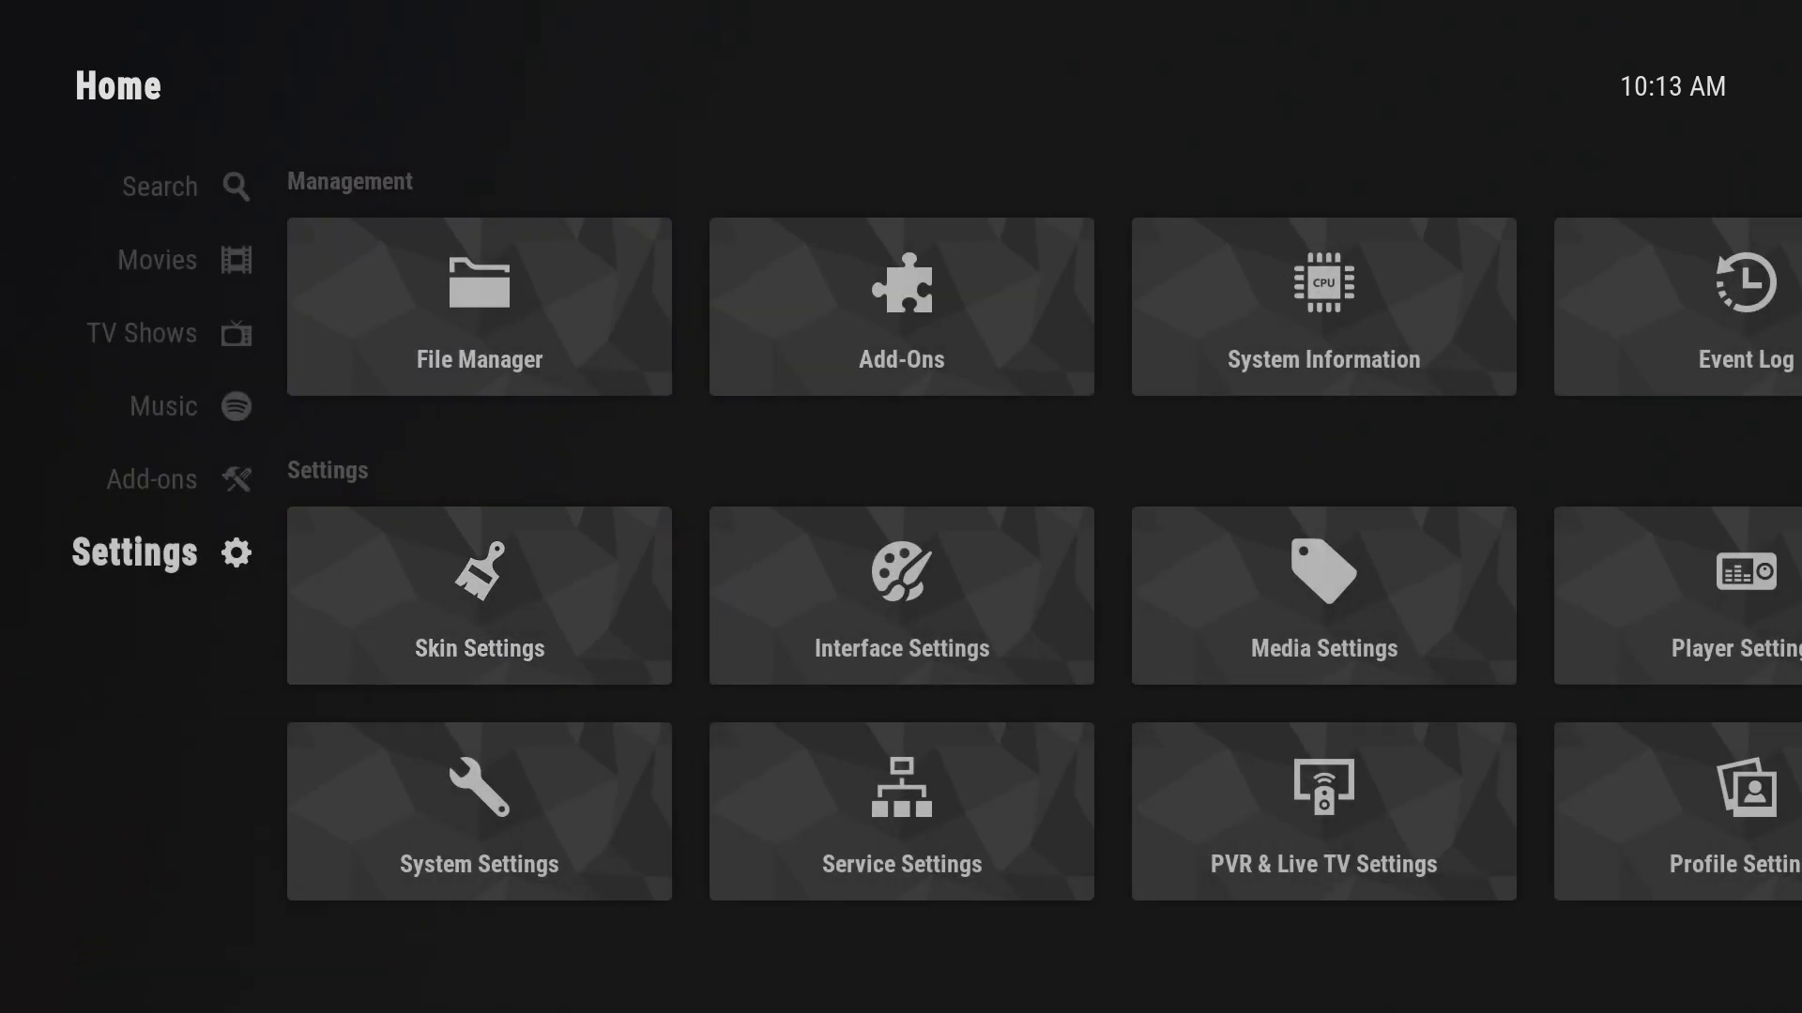
Initialize the new Movies widgets, then run Force Refresh Widgets from the power menu
key("Down")
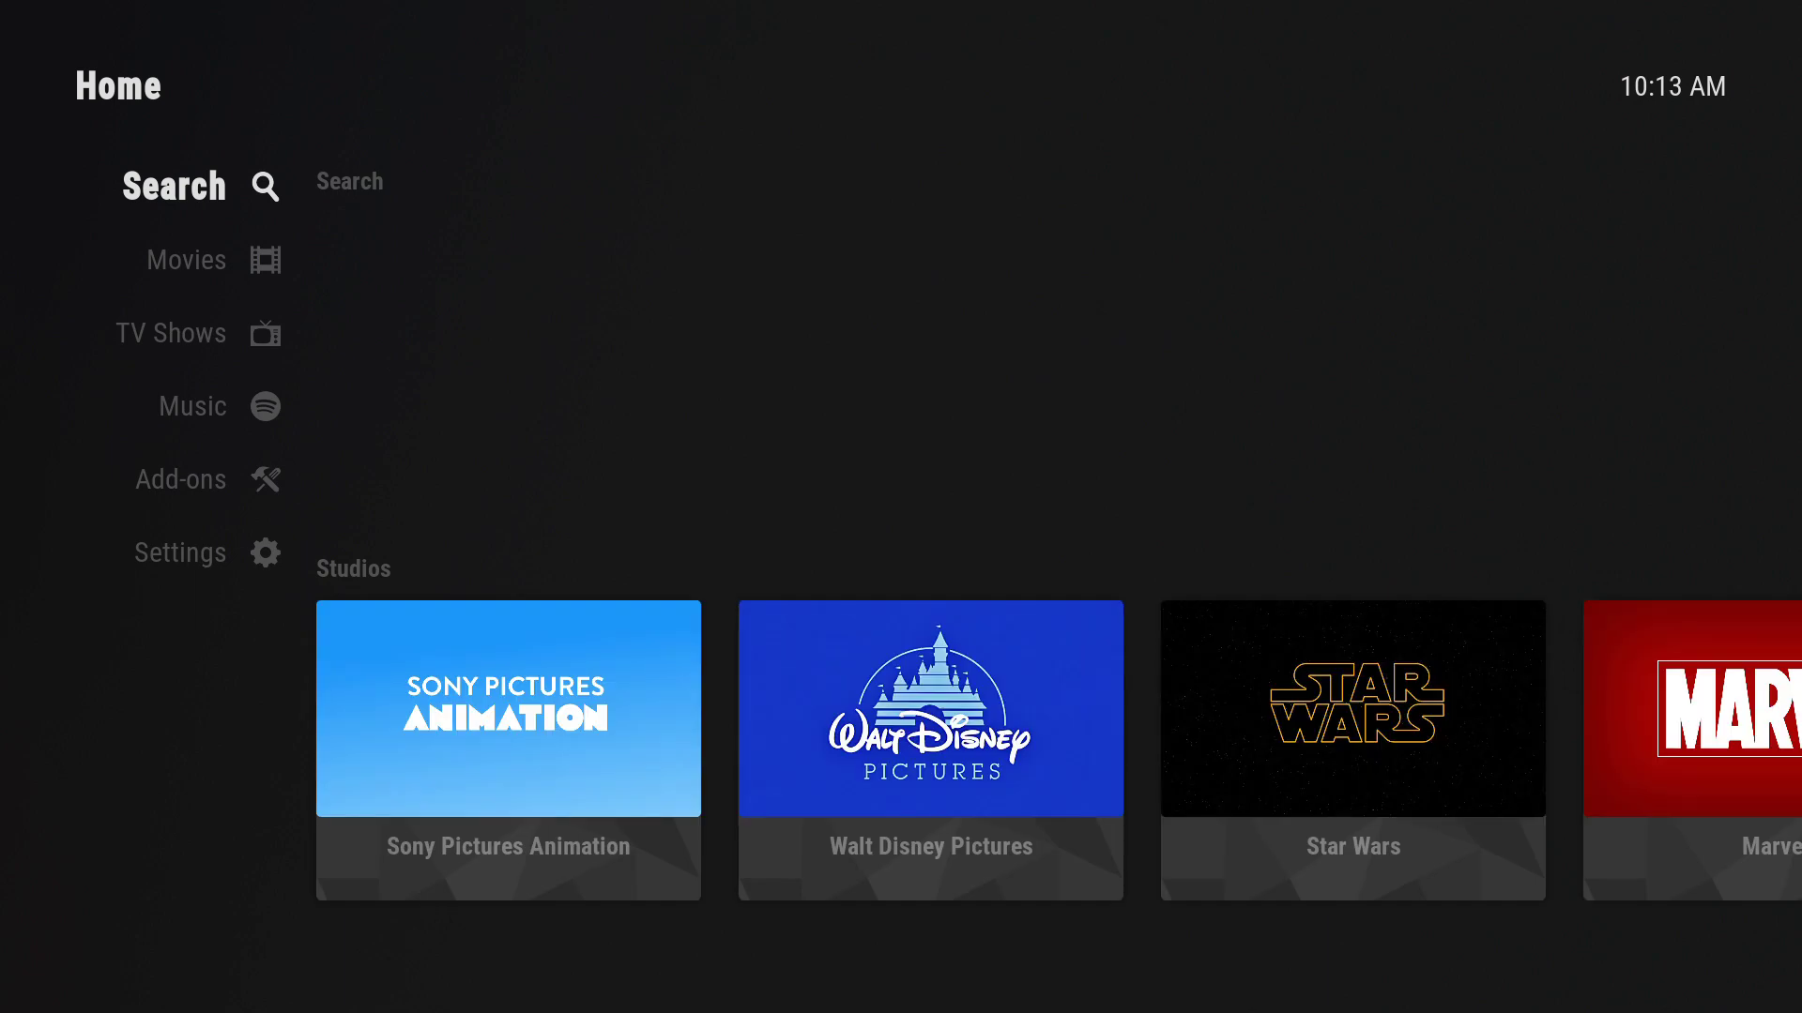
key("Down")
key("Right")
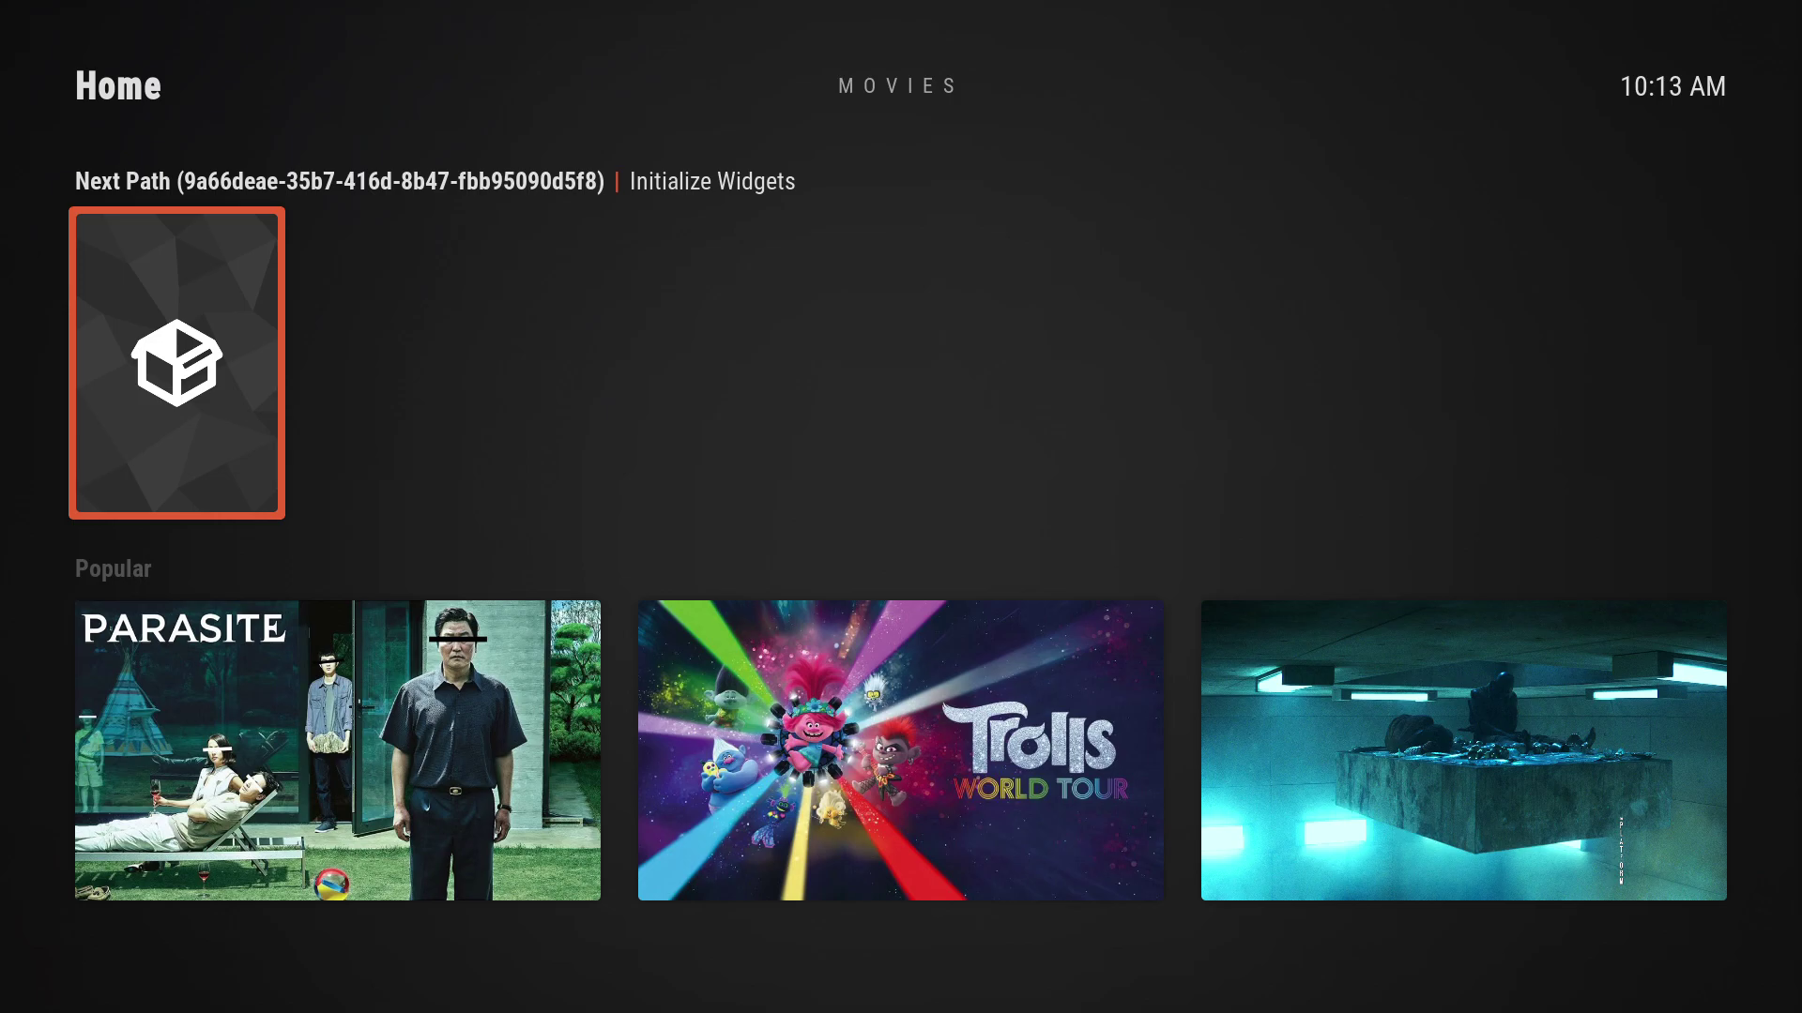
key("Return")
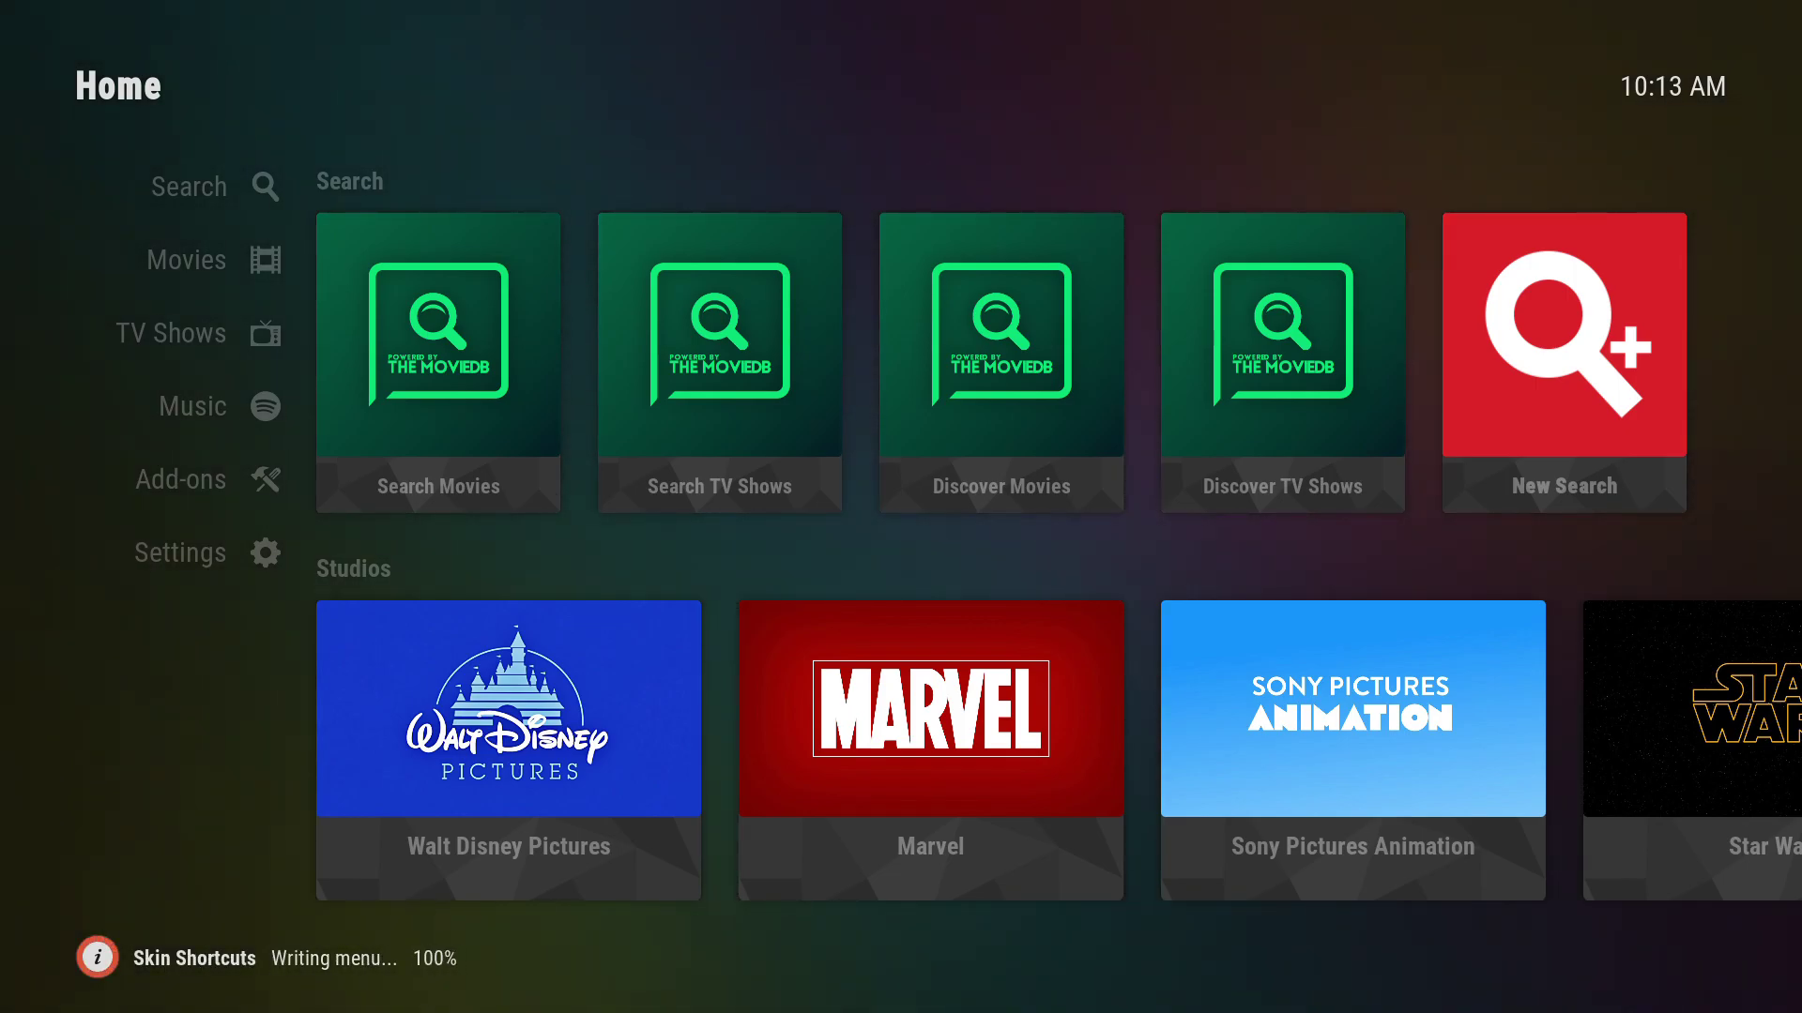
key("Down")
key("Right")
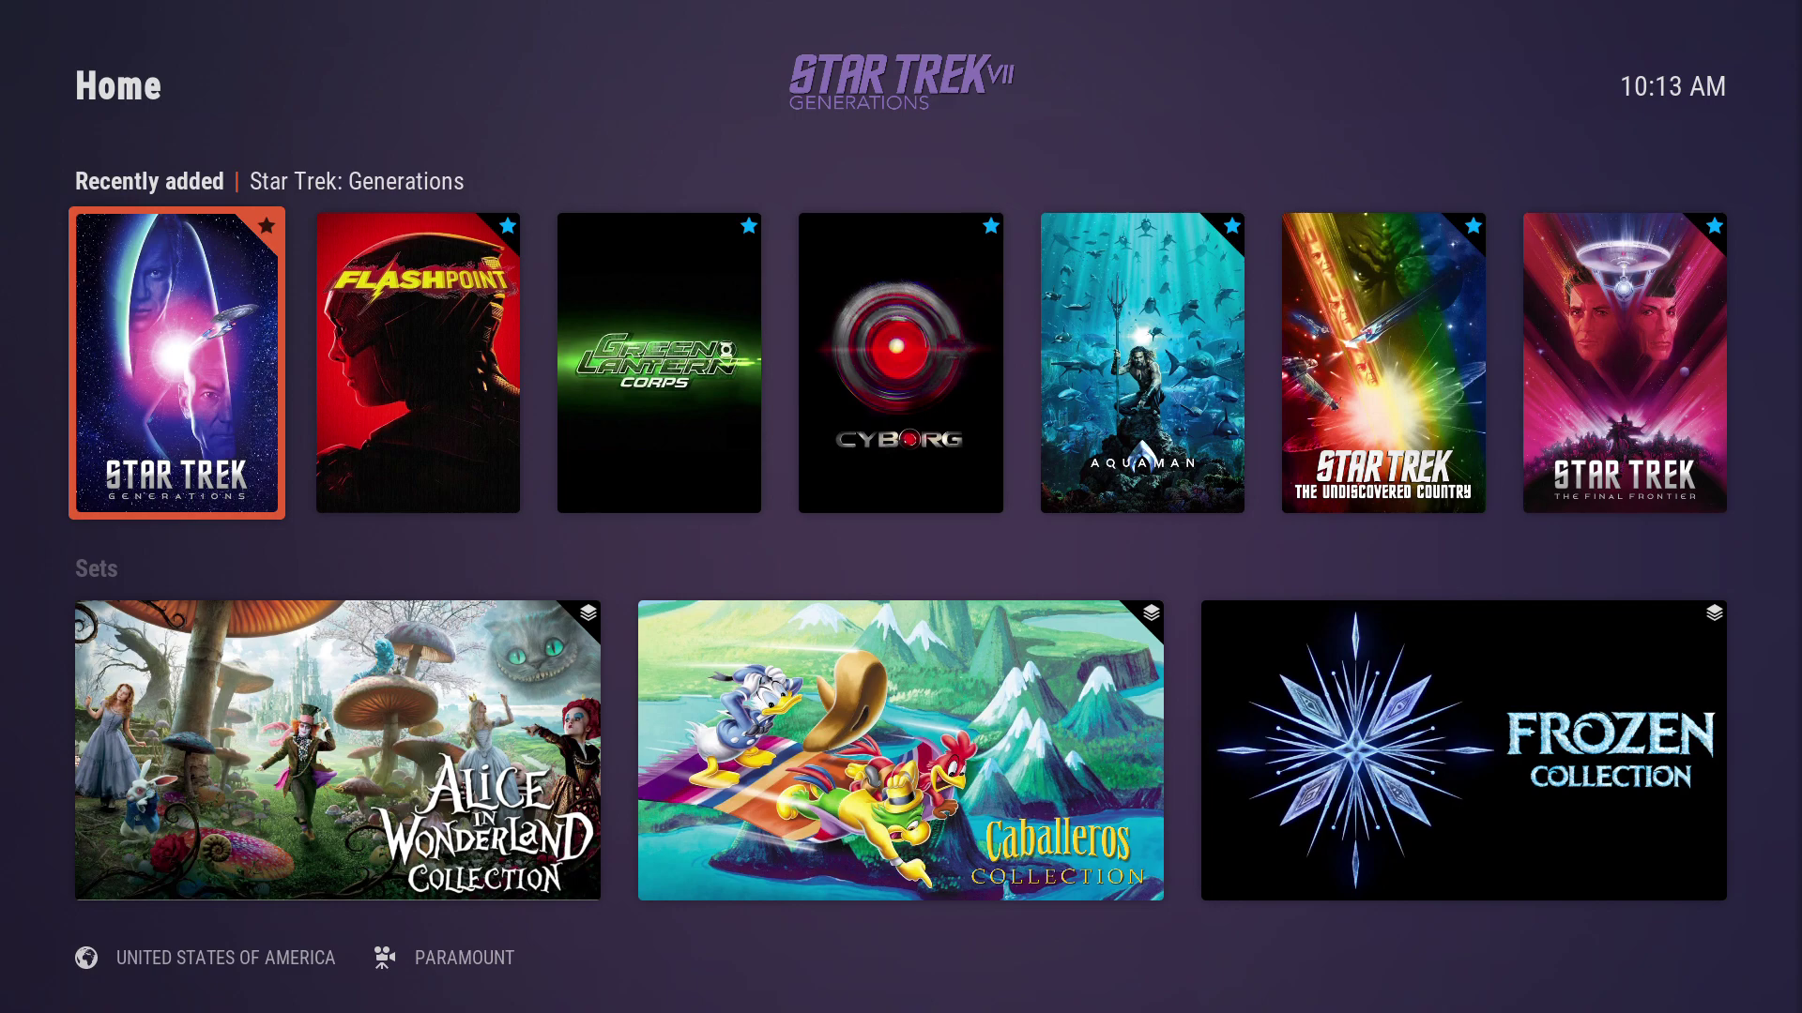
key("s")
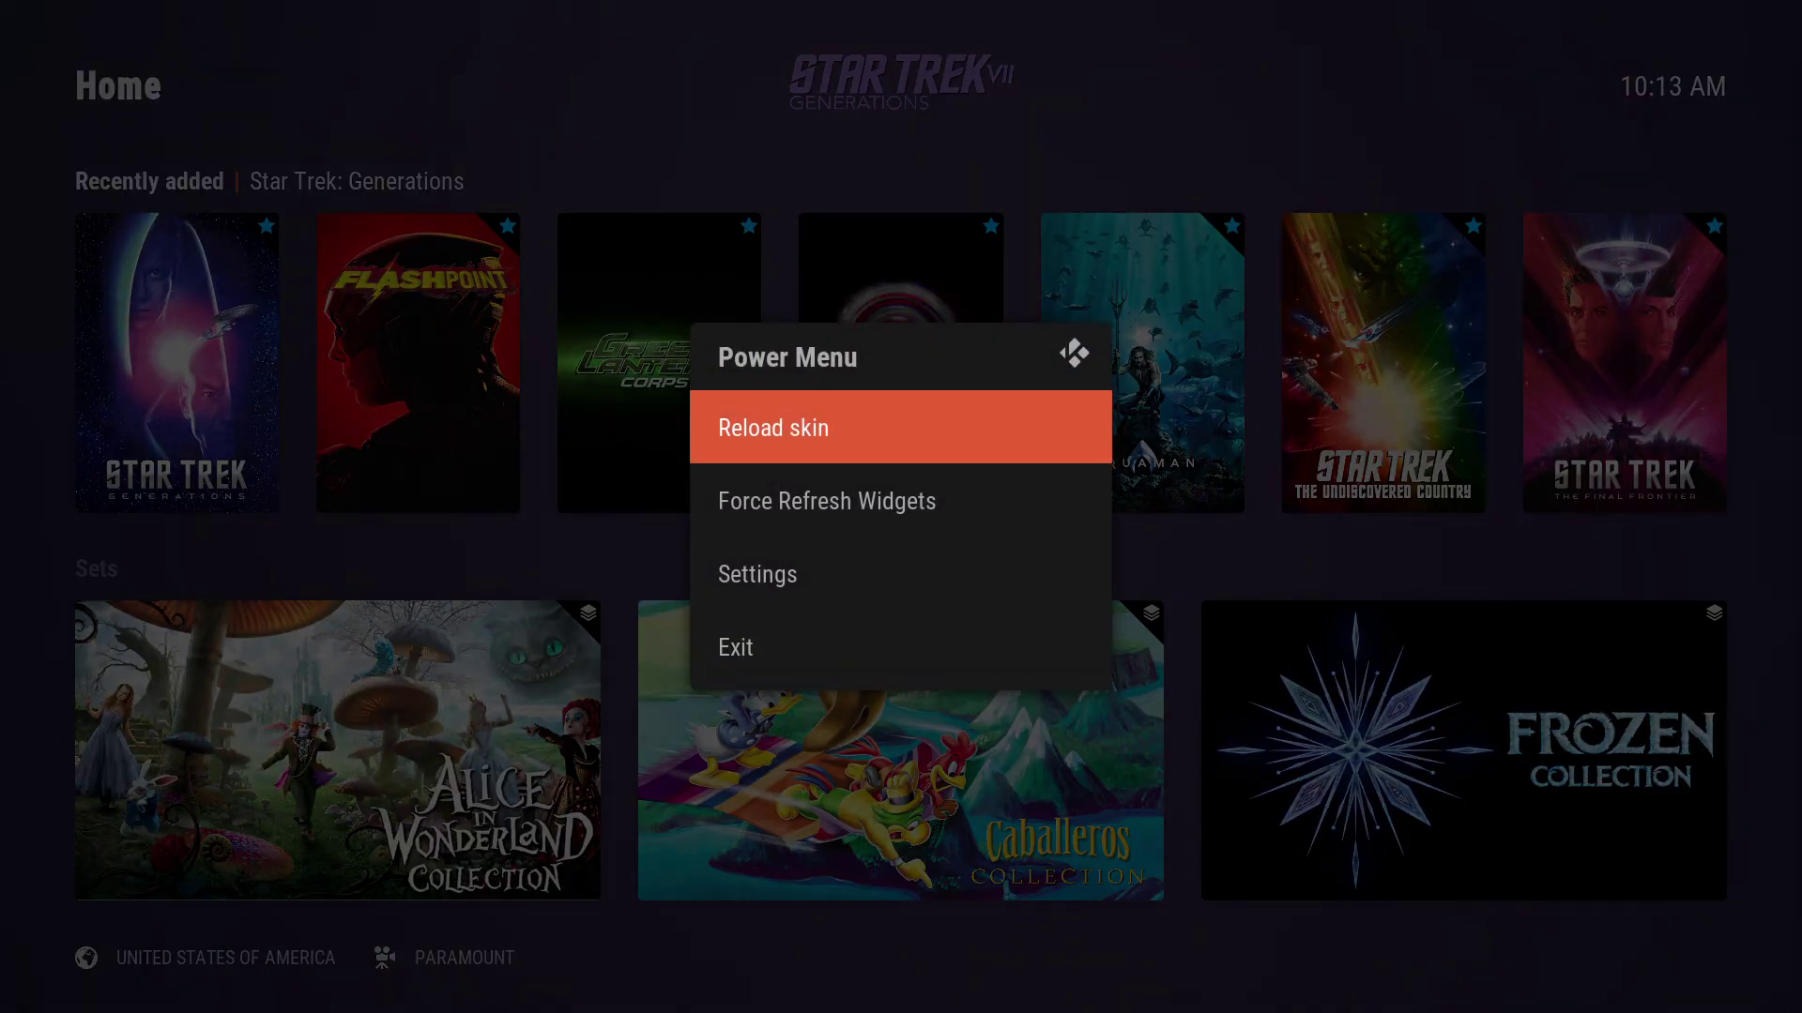
key("Down")
key("Return")
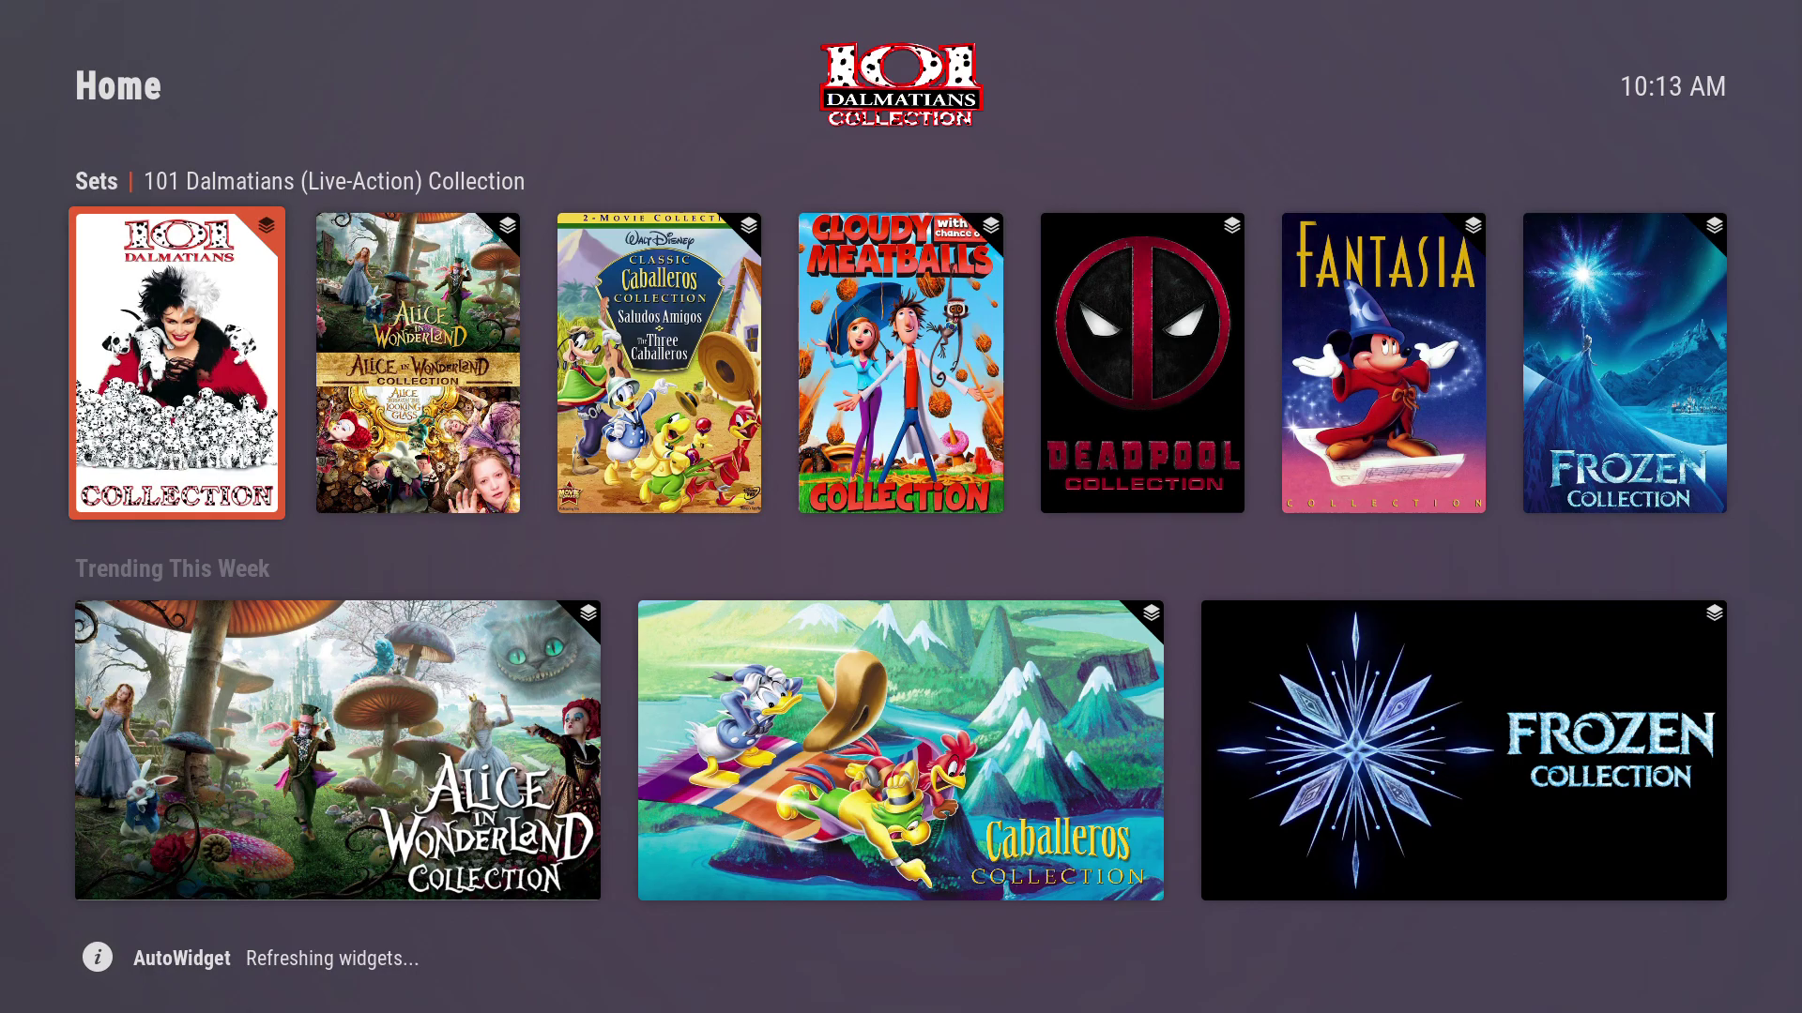
Go to the Add-ons section and launch AutoWidget
key("Left")
key("Down")
key("Down")
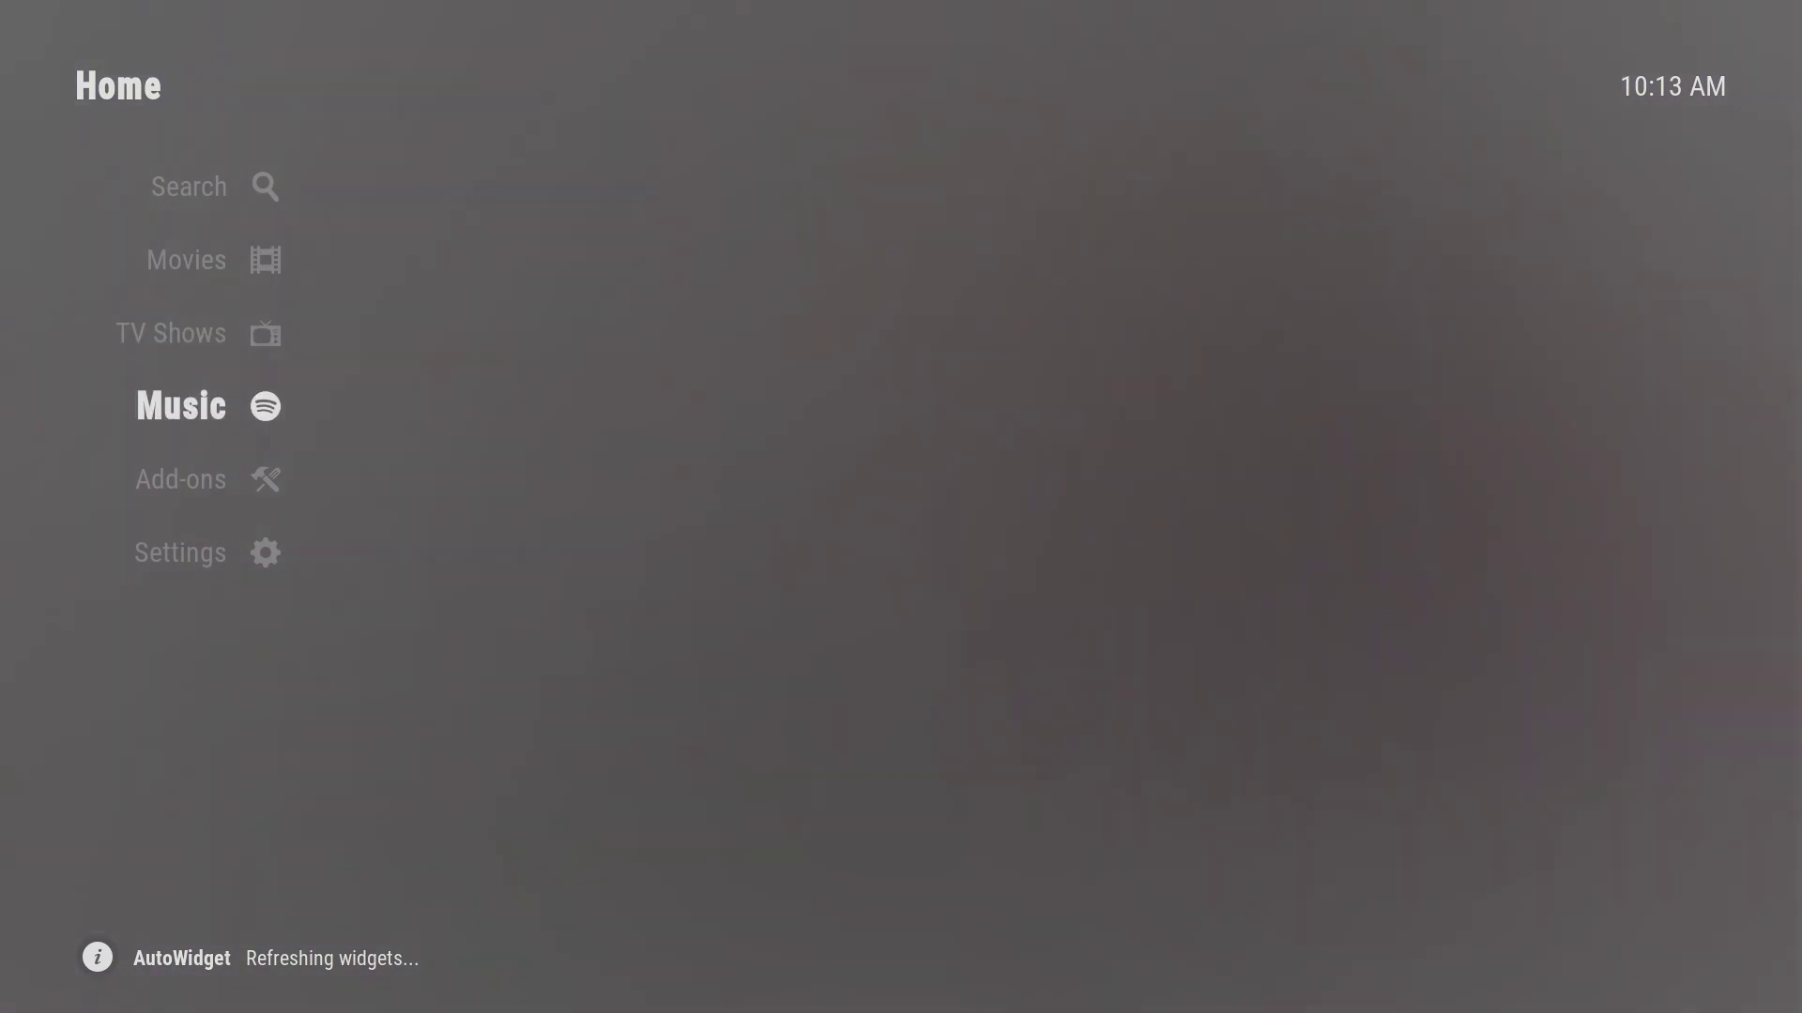
key("Down")
key("Right")
key("Down")
key("Return")
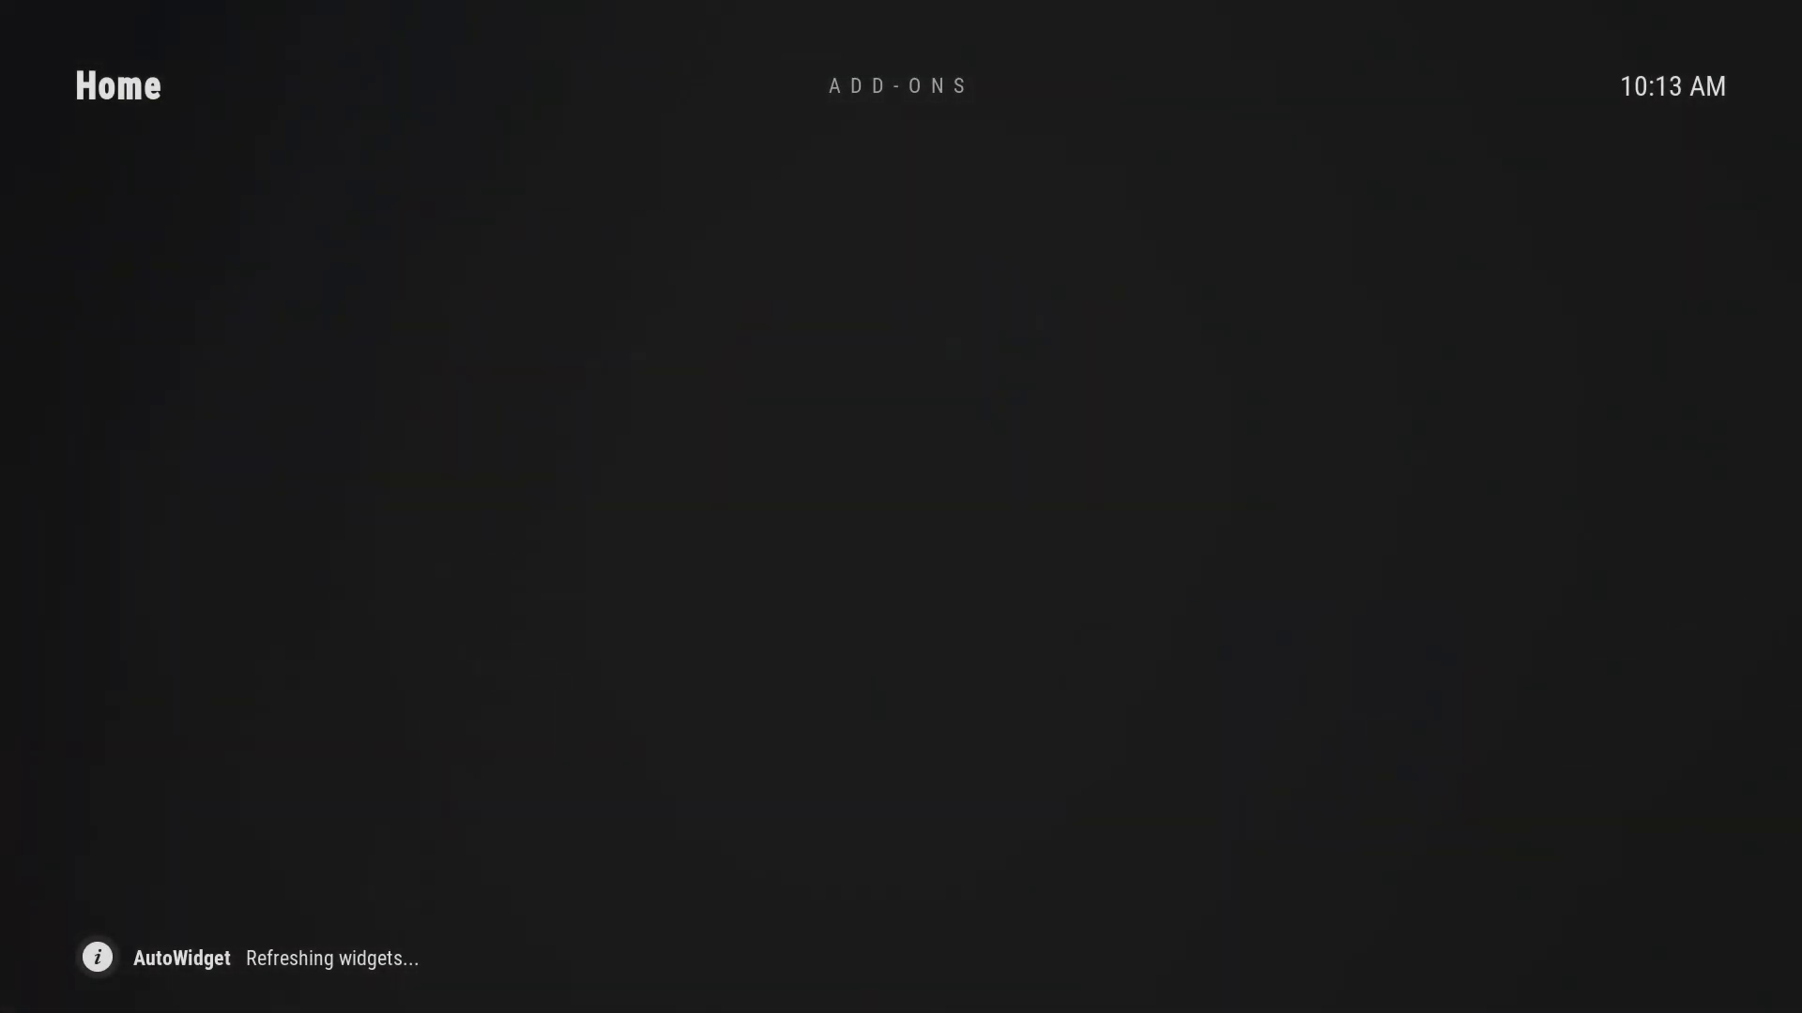
key("Return")
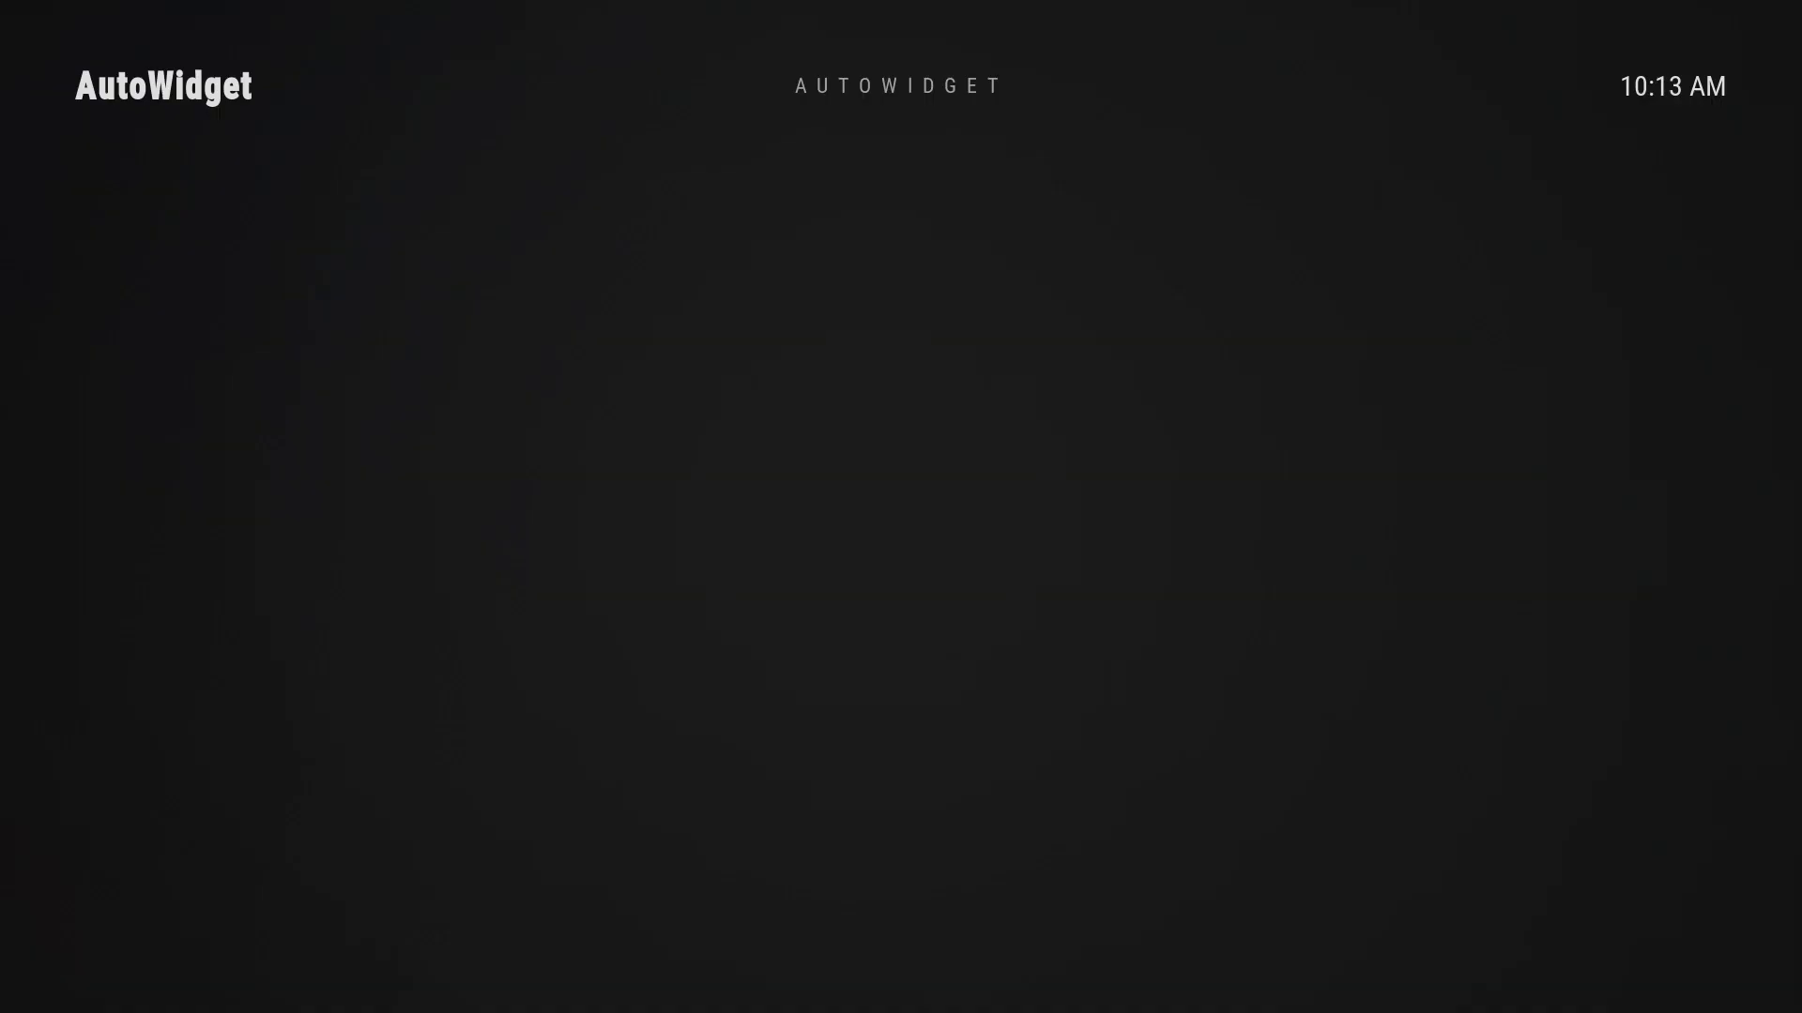
Shift the Movies group's Popular path up above Trending This Week, then return to Home
key("Return")
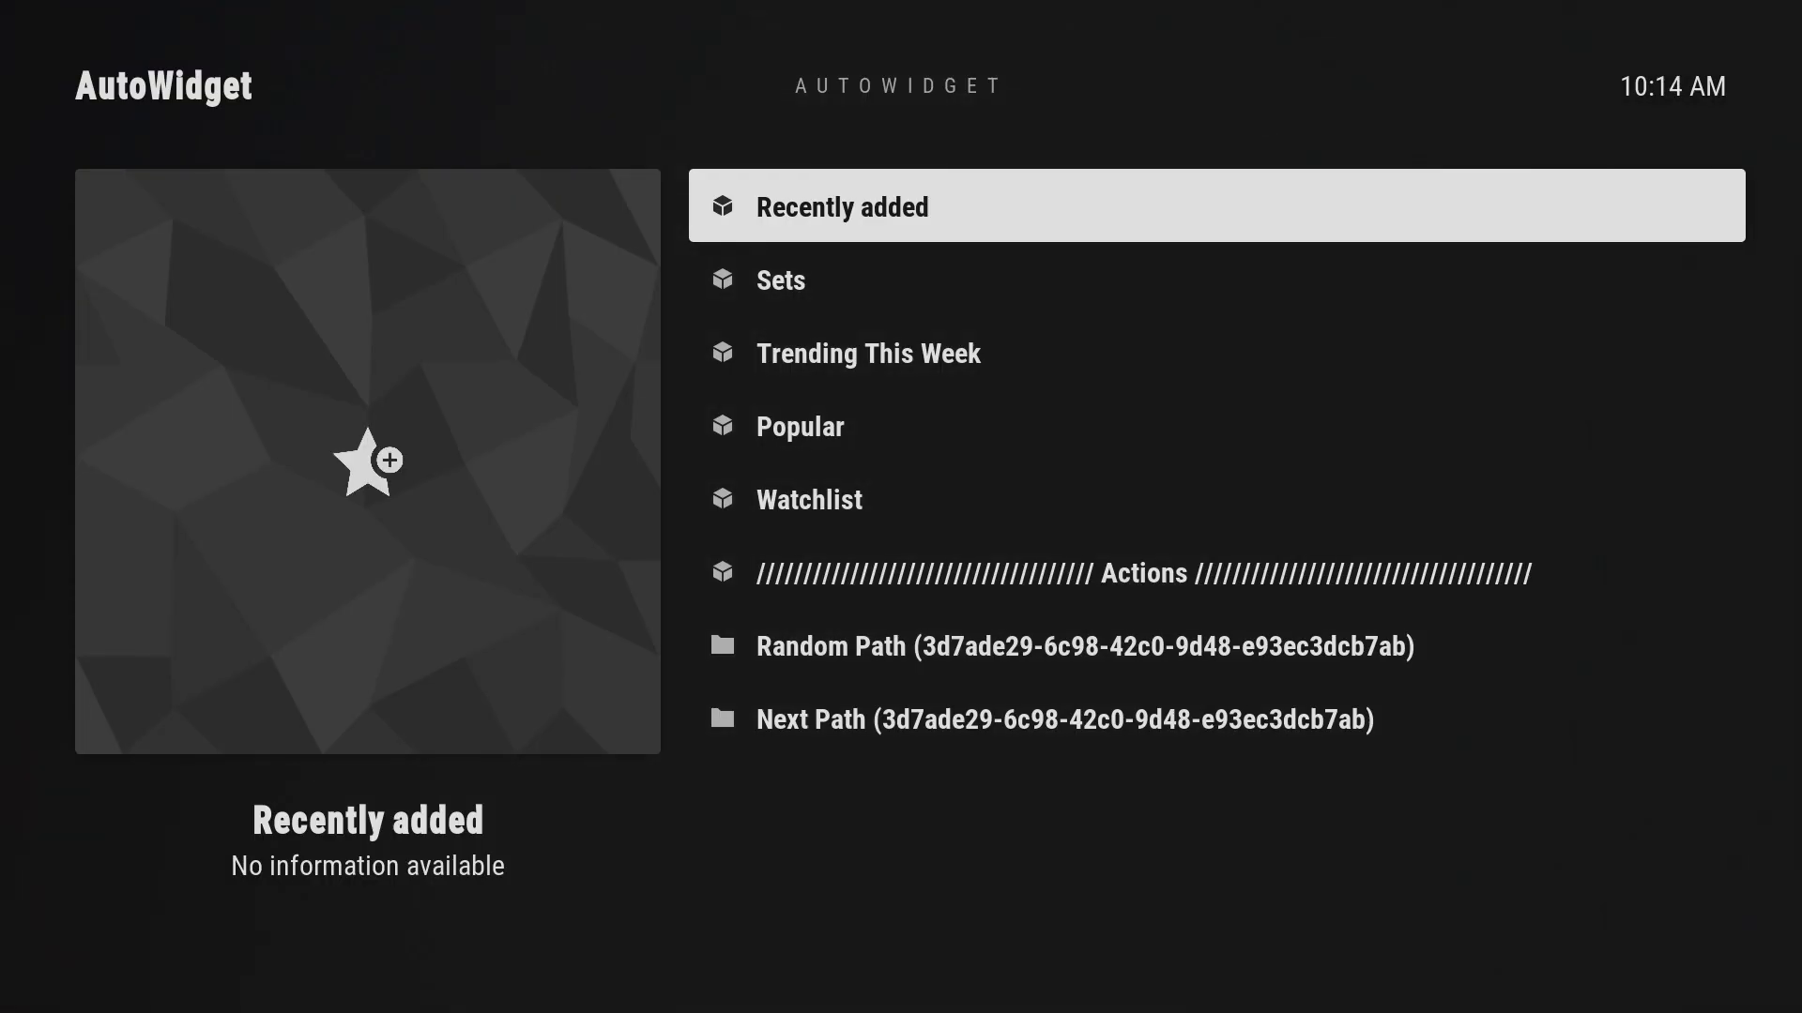
key("Down")
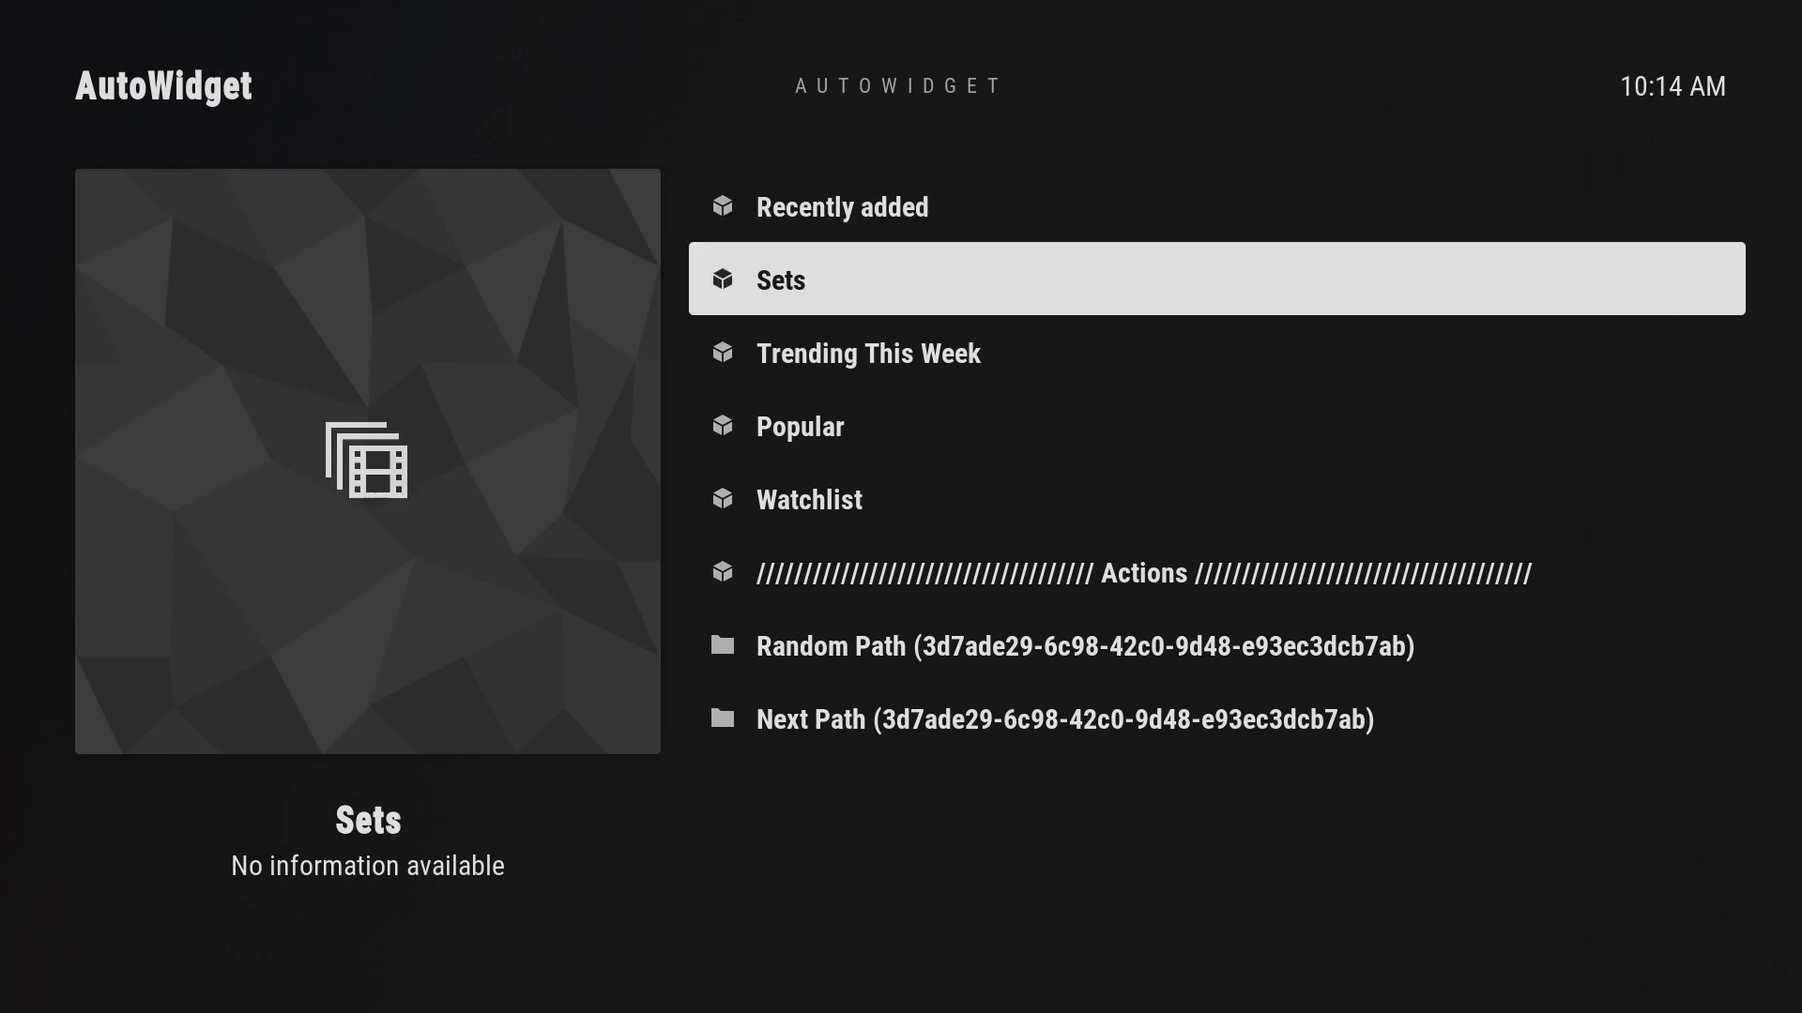
key("Down")
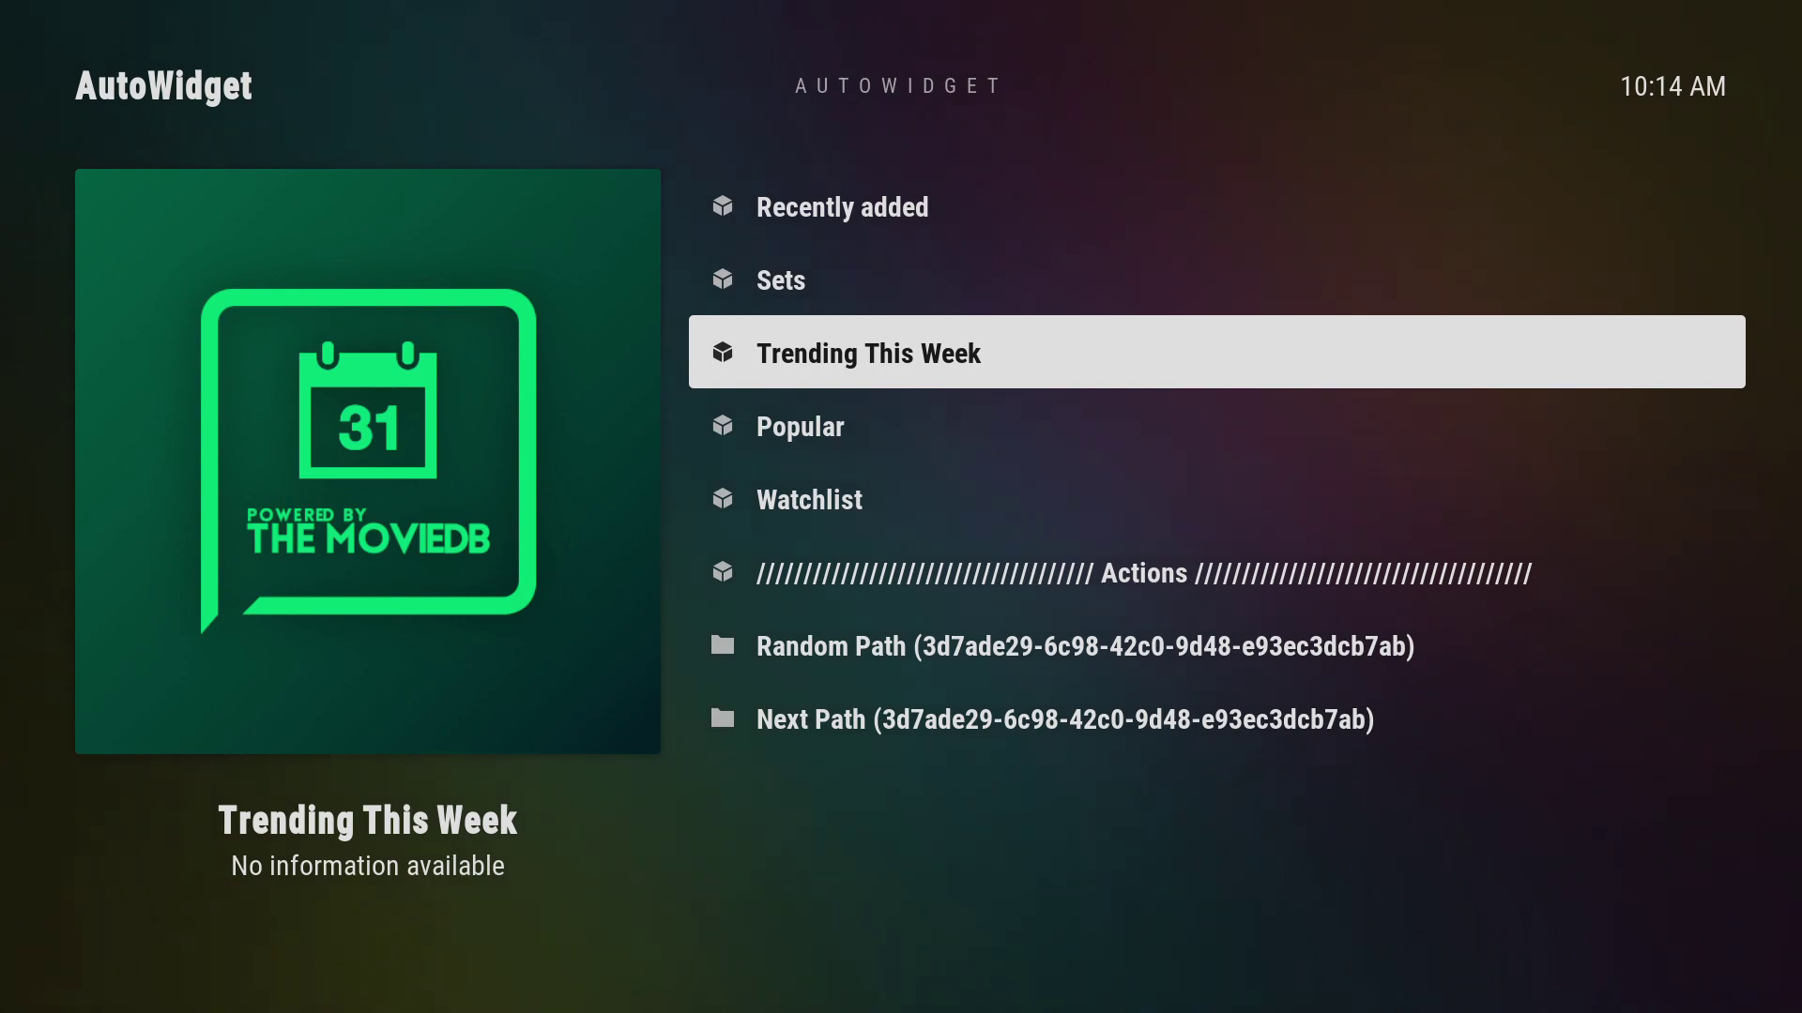
key("Down")
key("c")
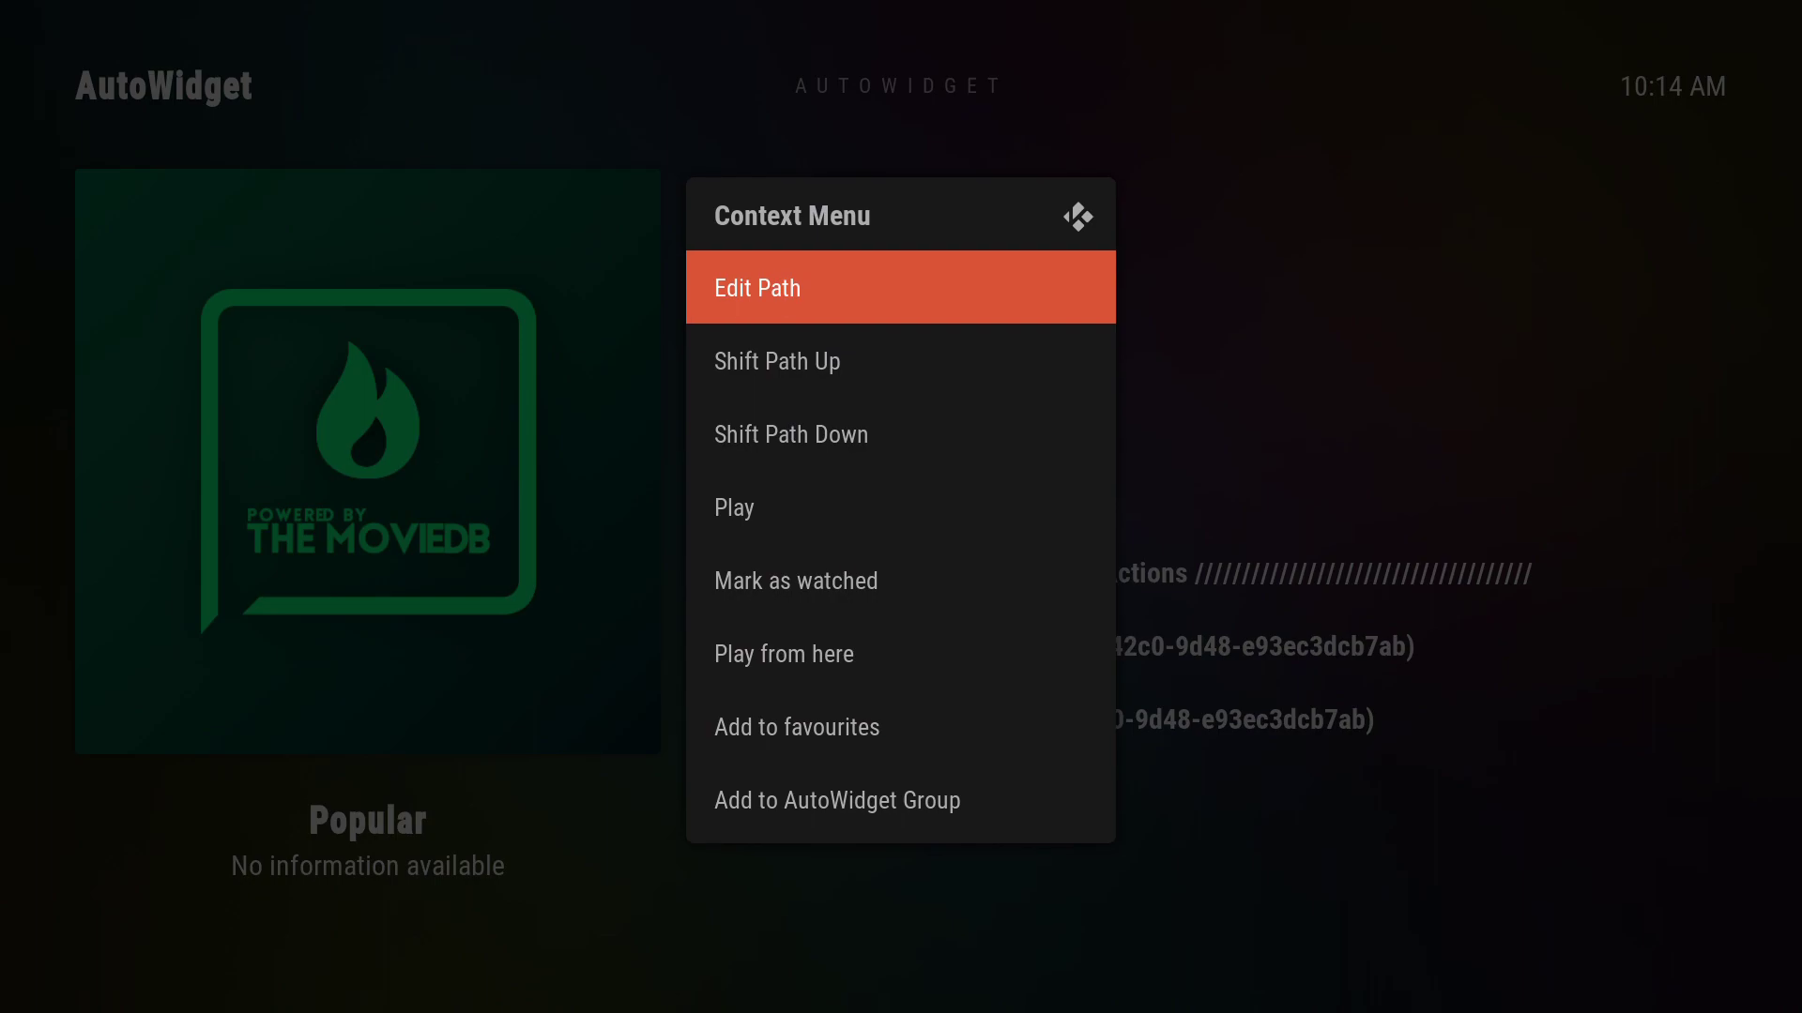
key("Down")
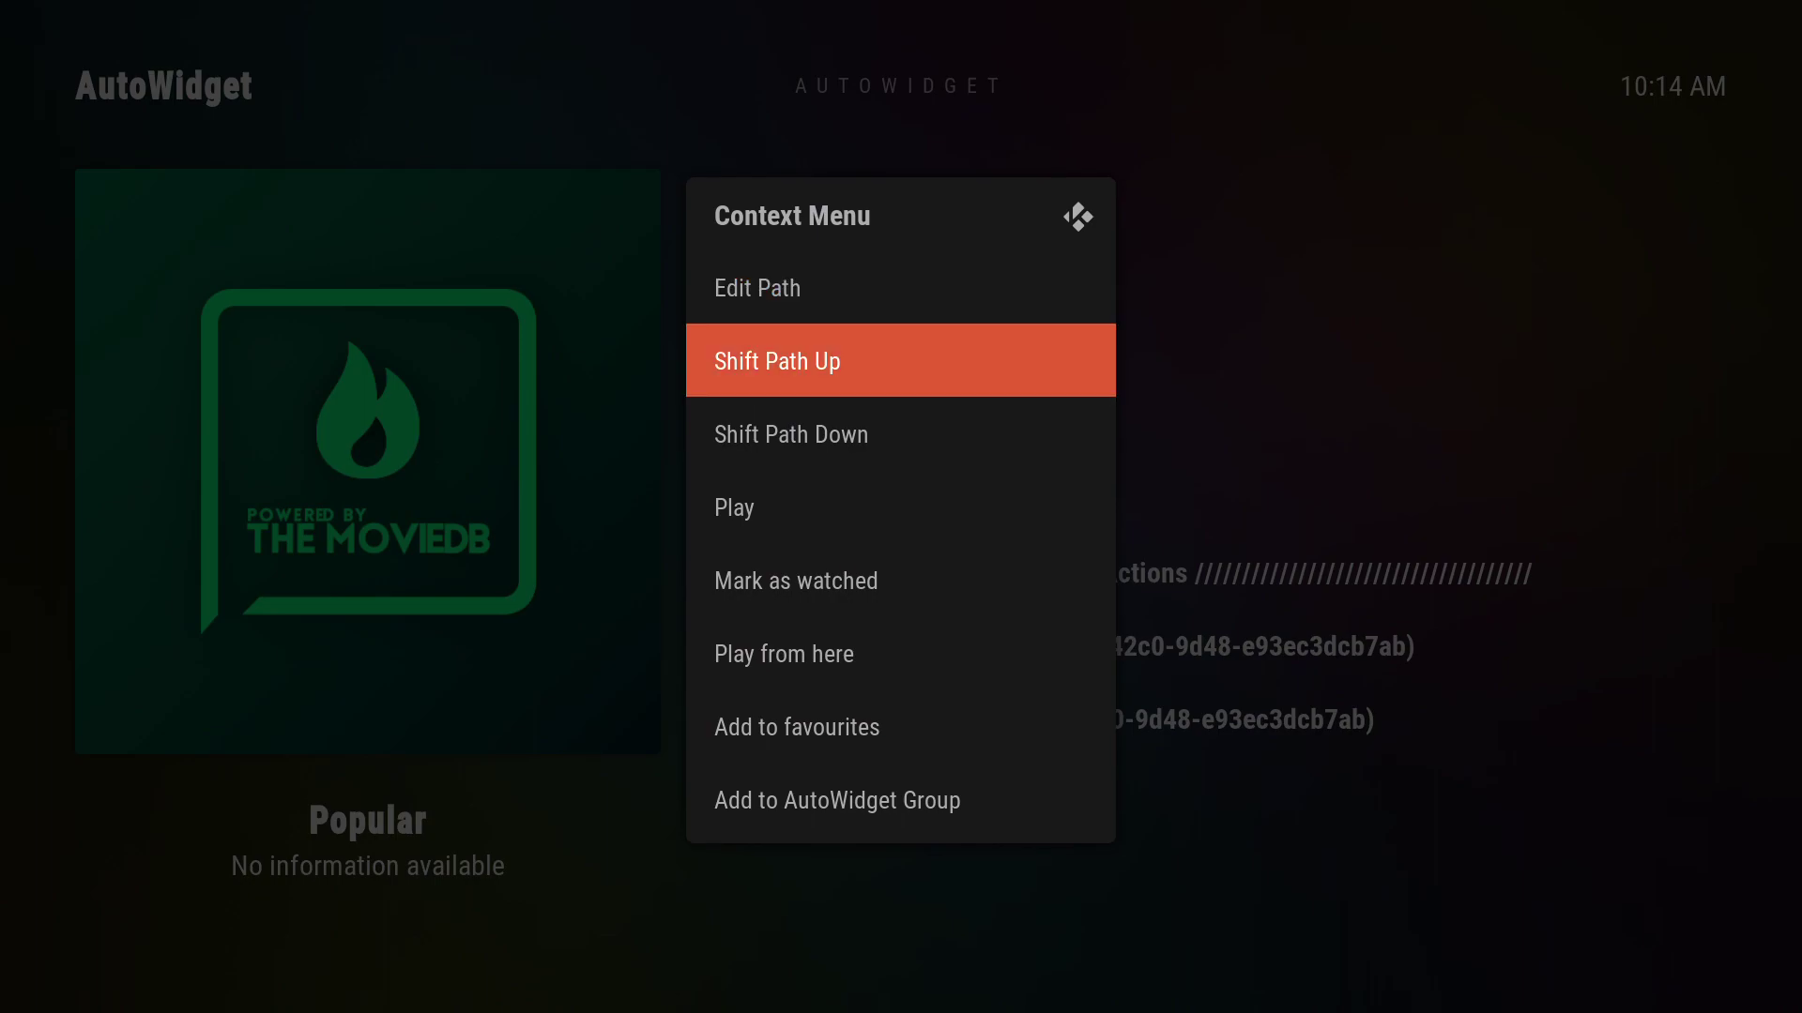
key("Return")
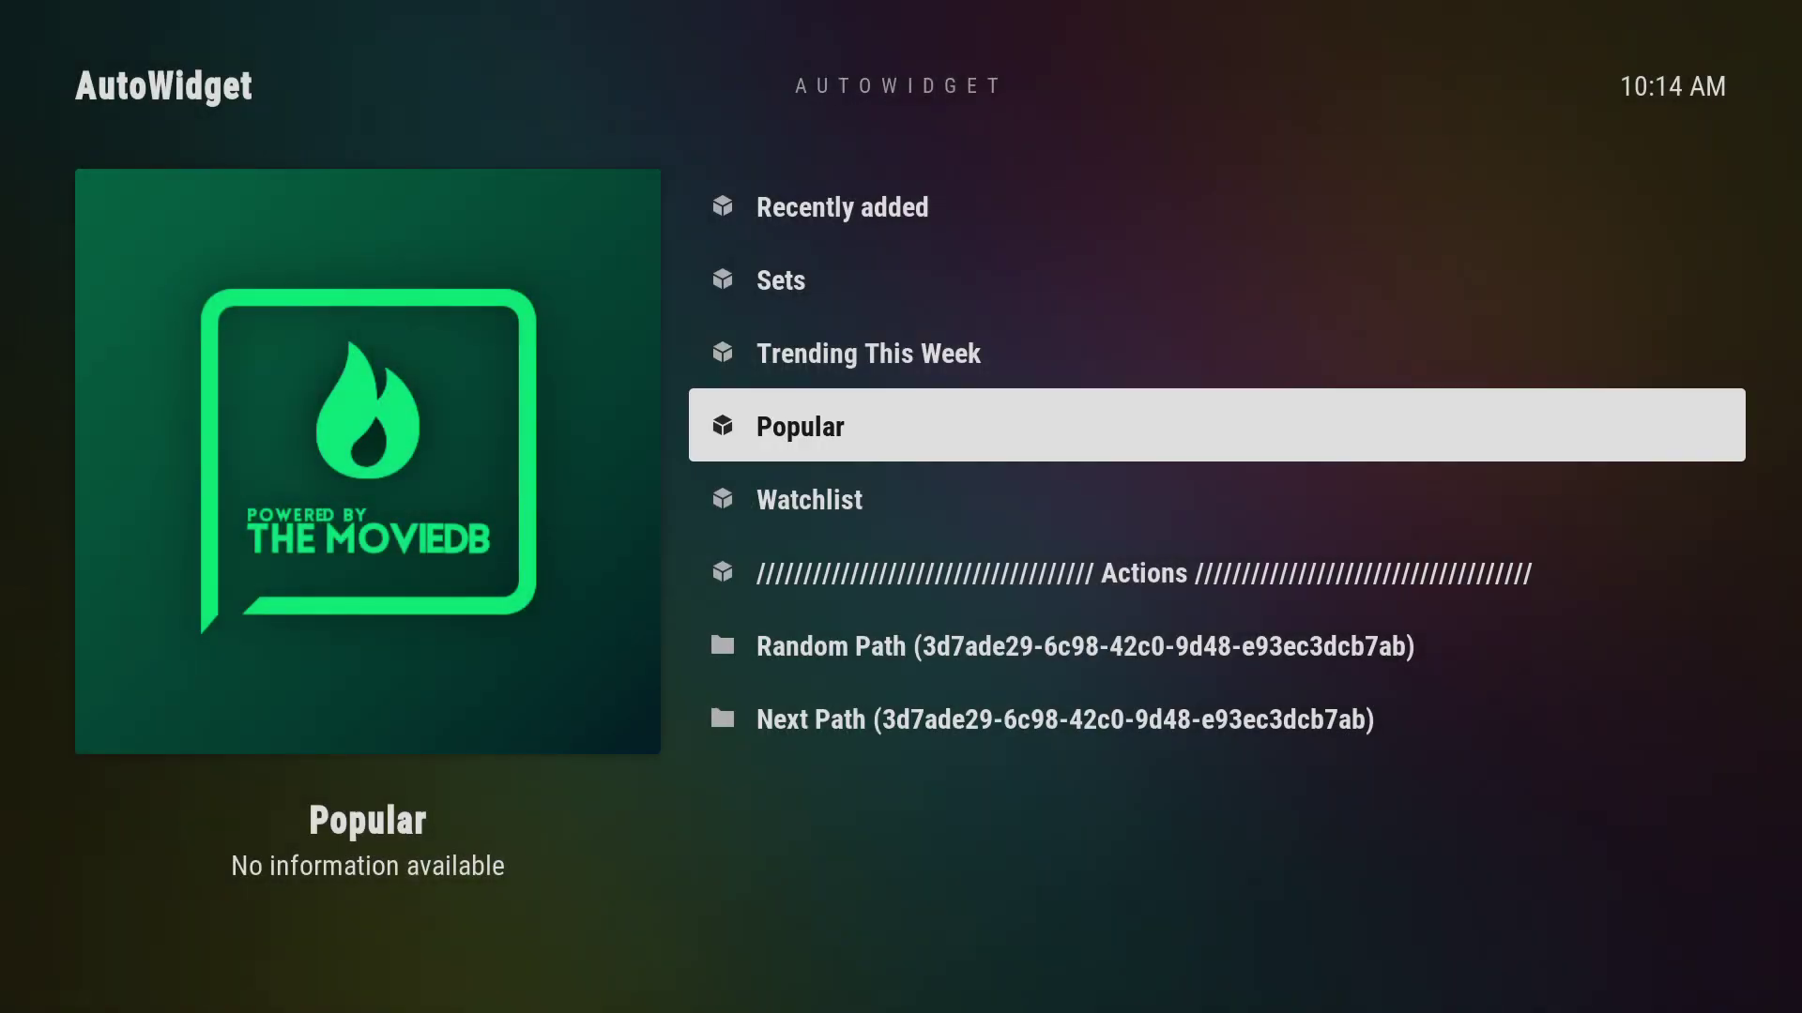
key("Down")
key("Down")
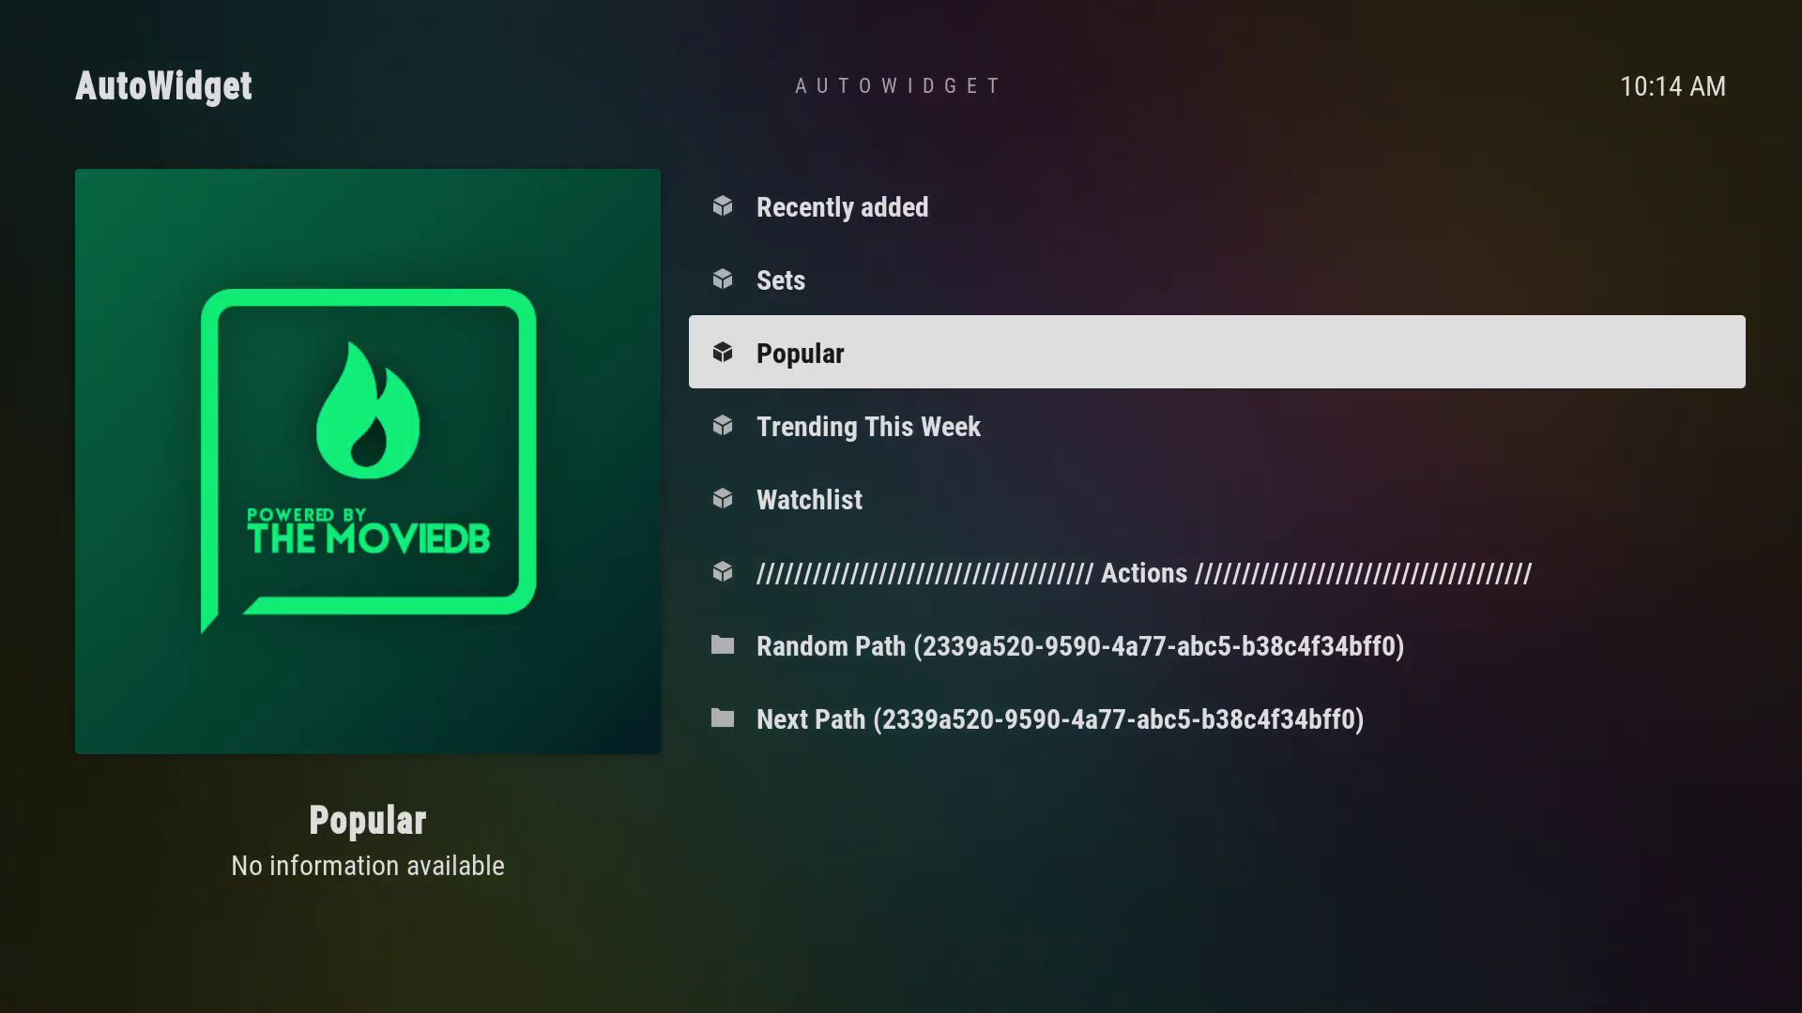
key("BackSpace")
key("BackSpace")
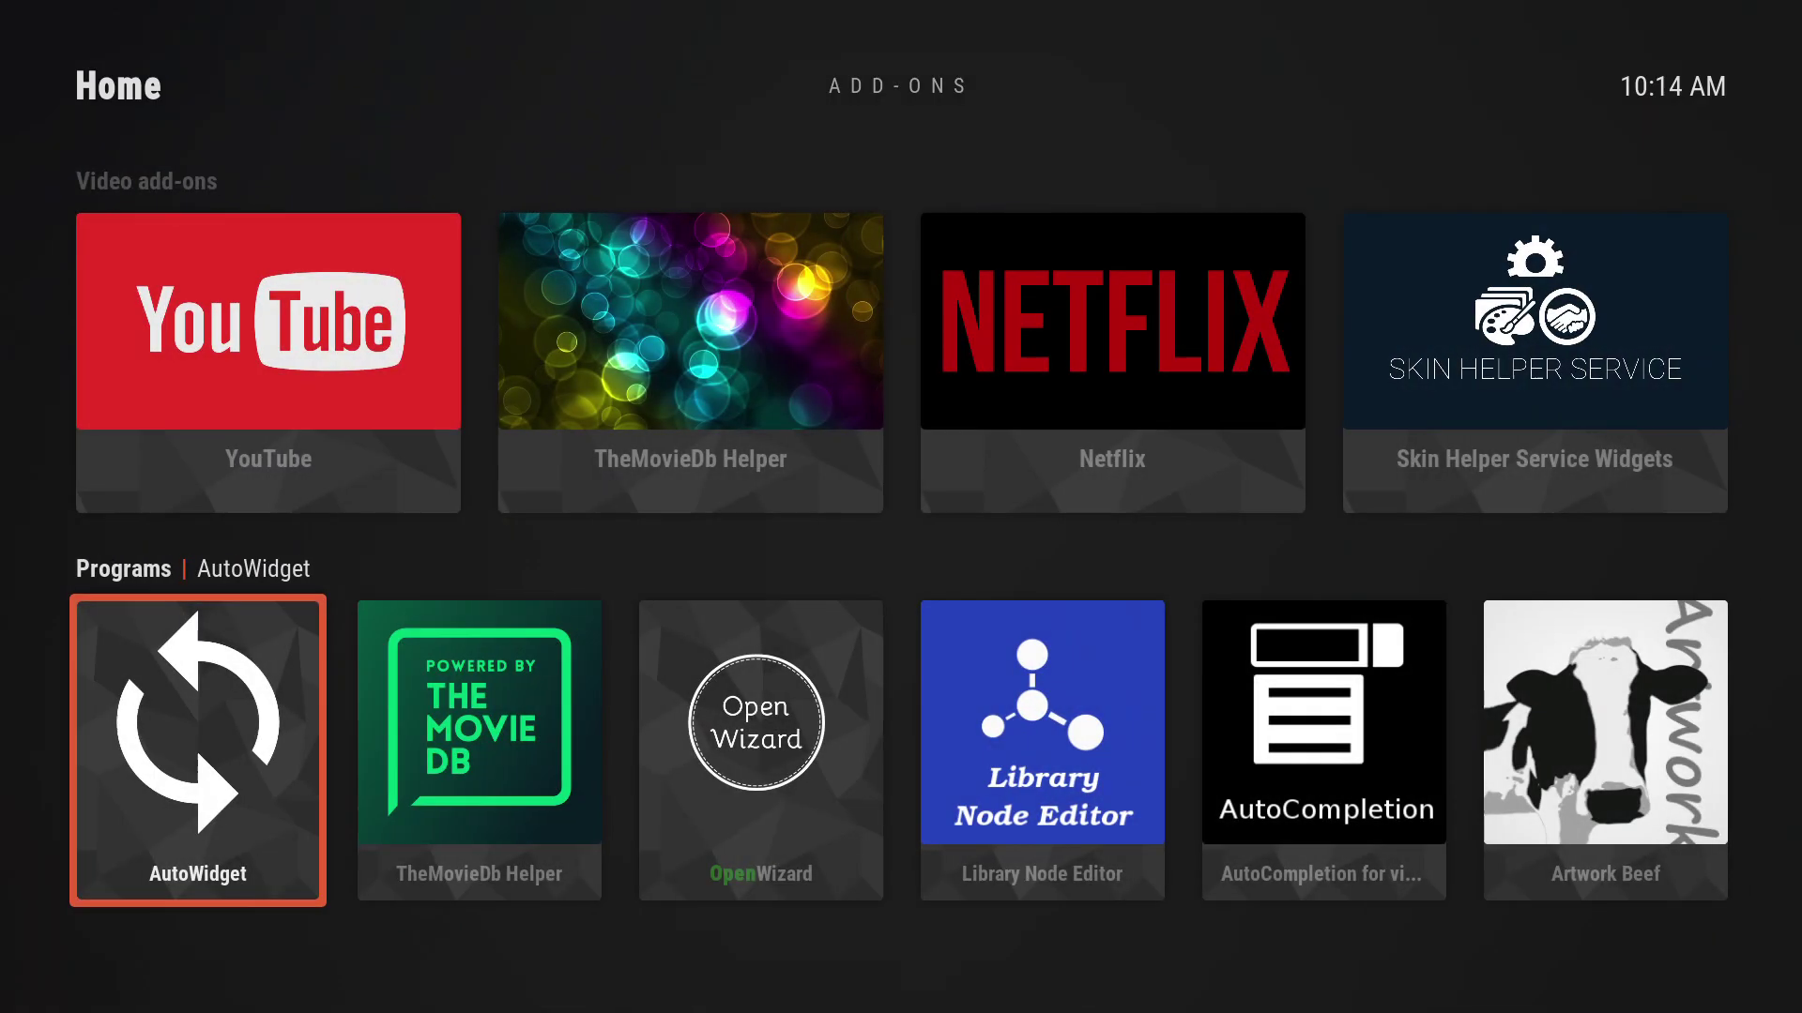
Force Refresh Widgets so Movies shows Popular (Ad Astra, Bad Boys for Life) above Trending This Week
key("Left")
key("Up")
key("Up")
key("Right")
key("c")
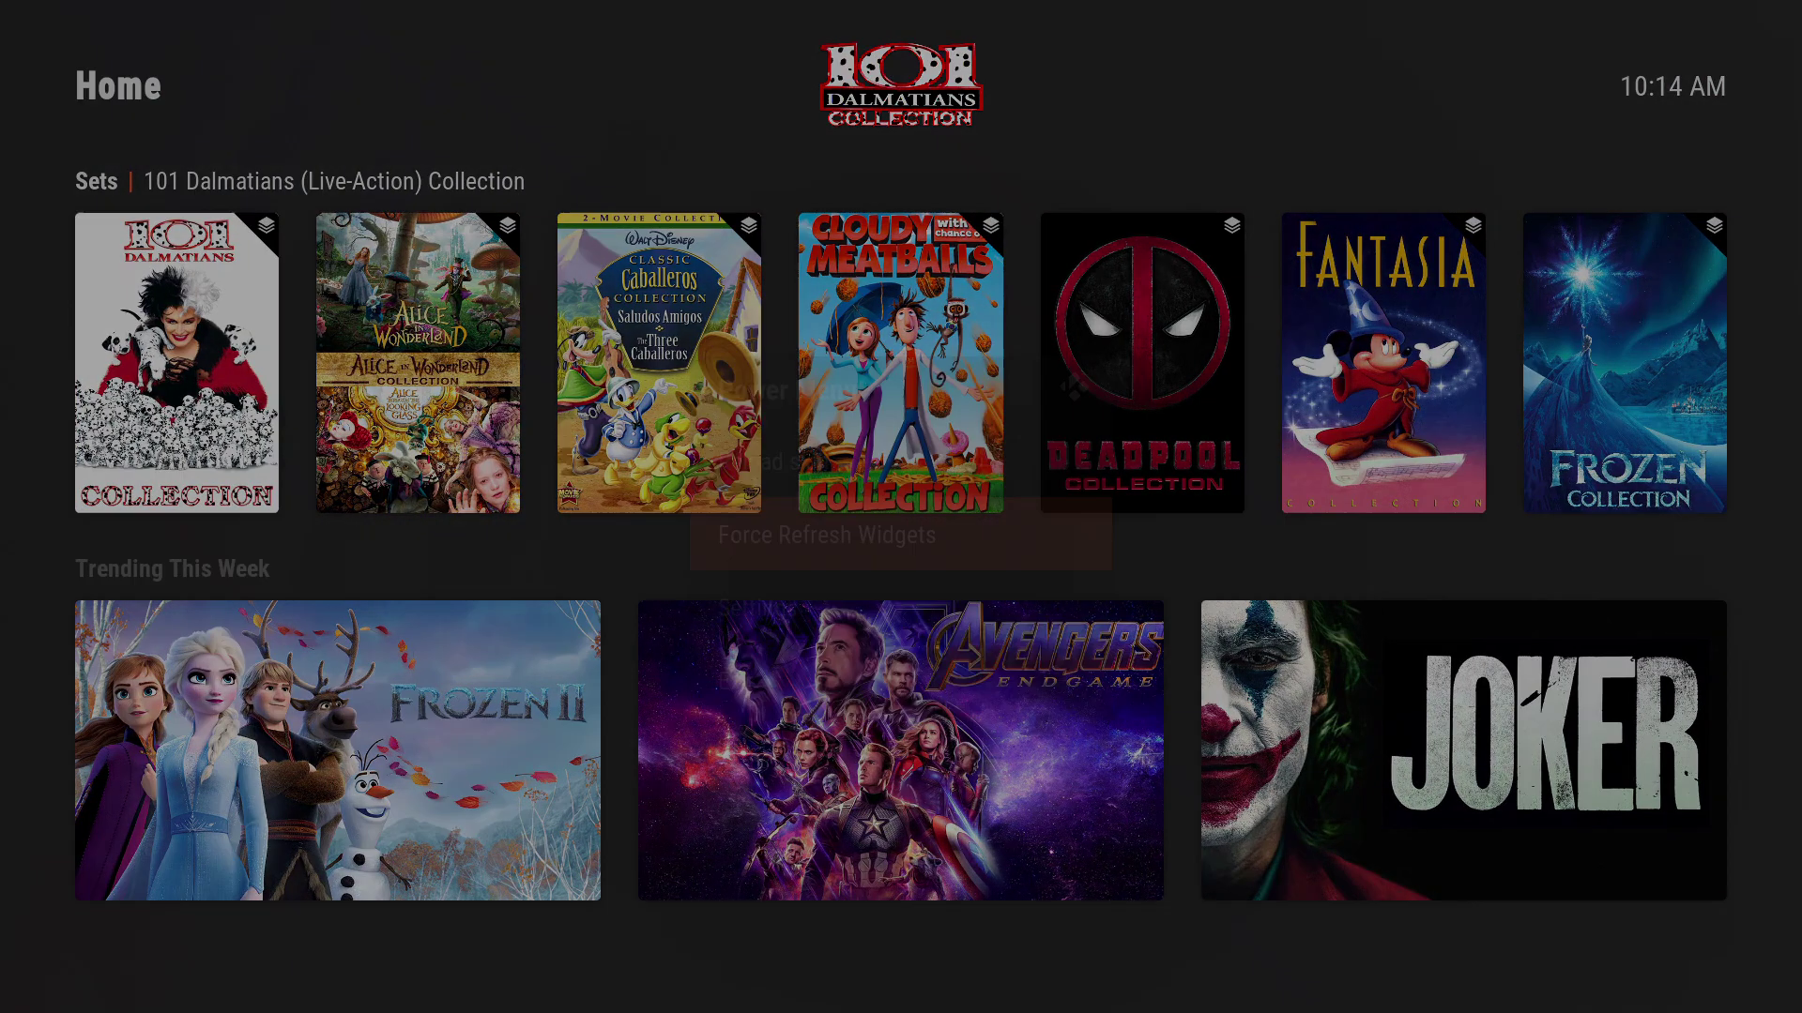
key("Return")
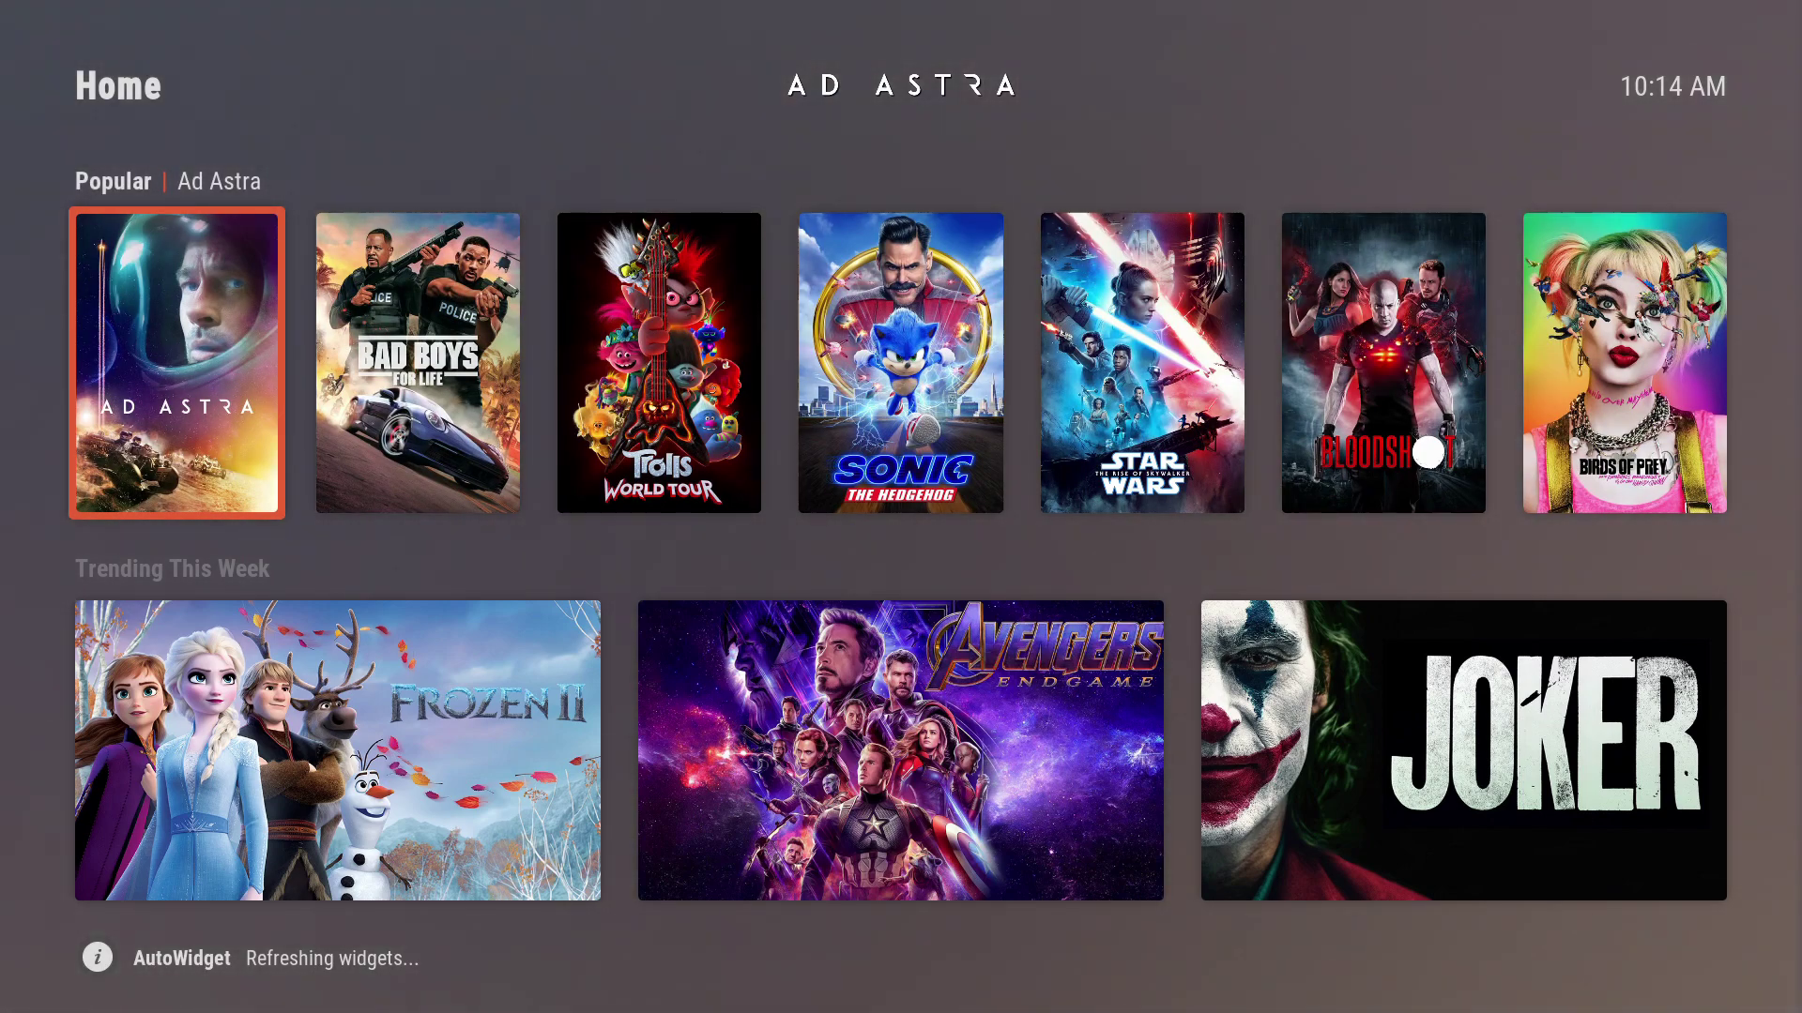
key("Right")
key("Right")
key("Left")
key("Left")
key("Left")
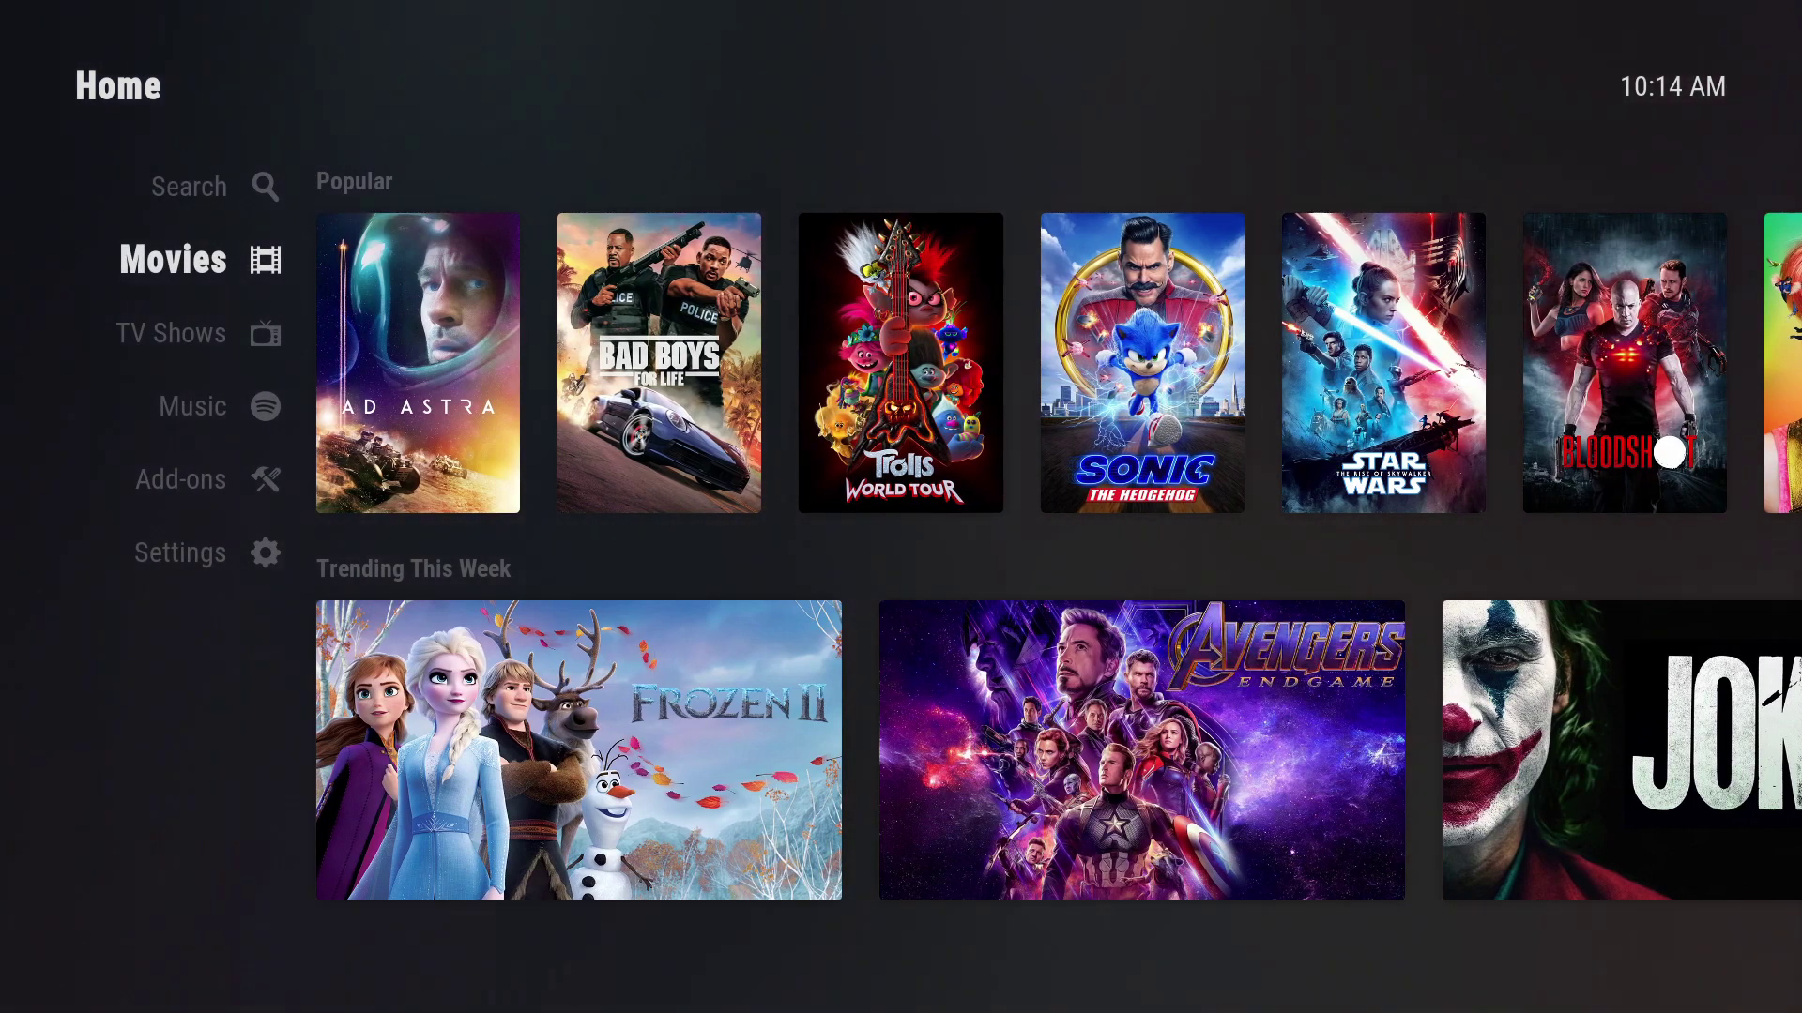